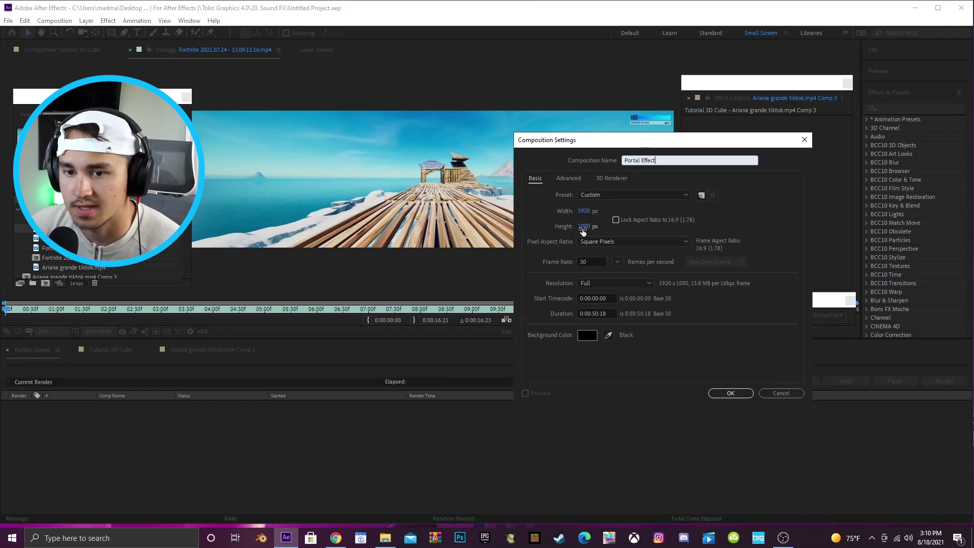
Create the 1920 x 1080, 30 fps composition Portal Effect, and a separate composition from the trimmed Fortnite 2021.07.24 - 13.04.37.14 clip
click(734, 394)
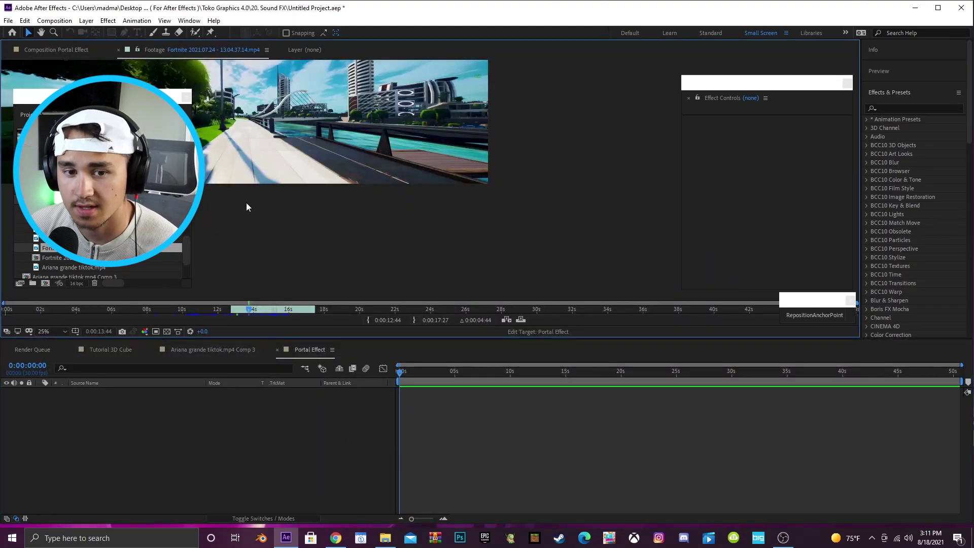
drag(76, 248, 44, 283)
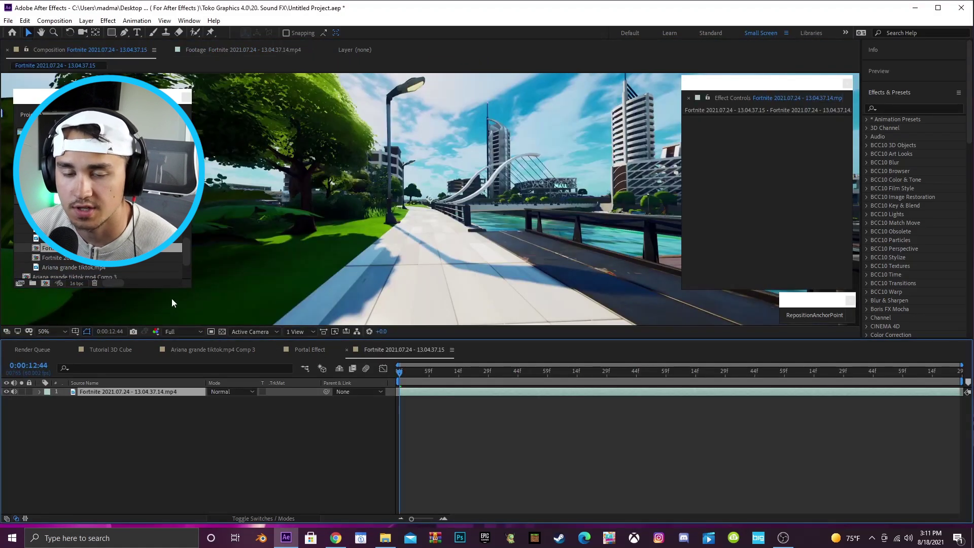
key(comma)
key(comma)
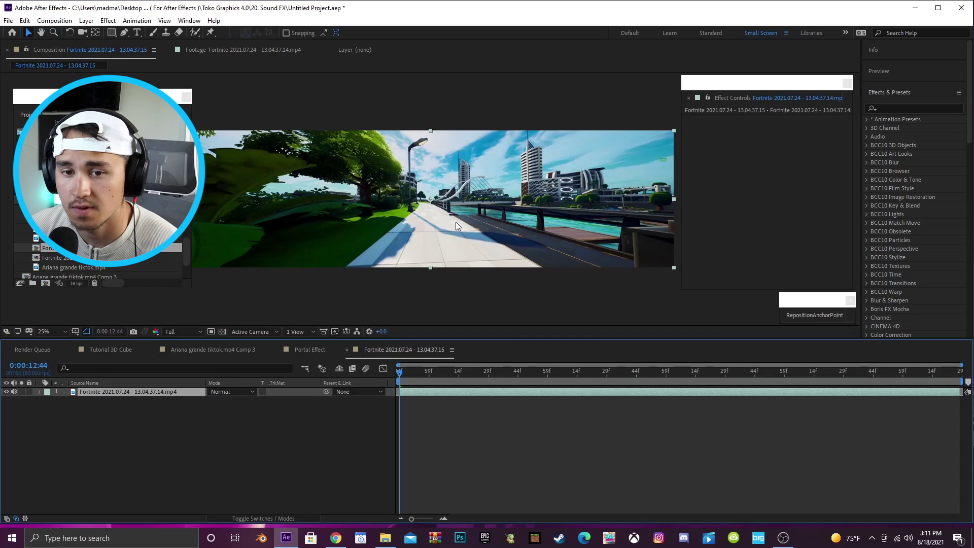
key(period)
key(period)
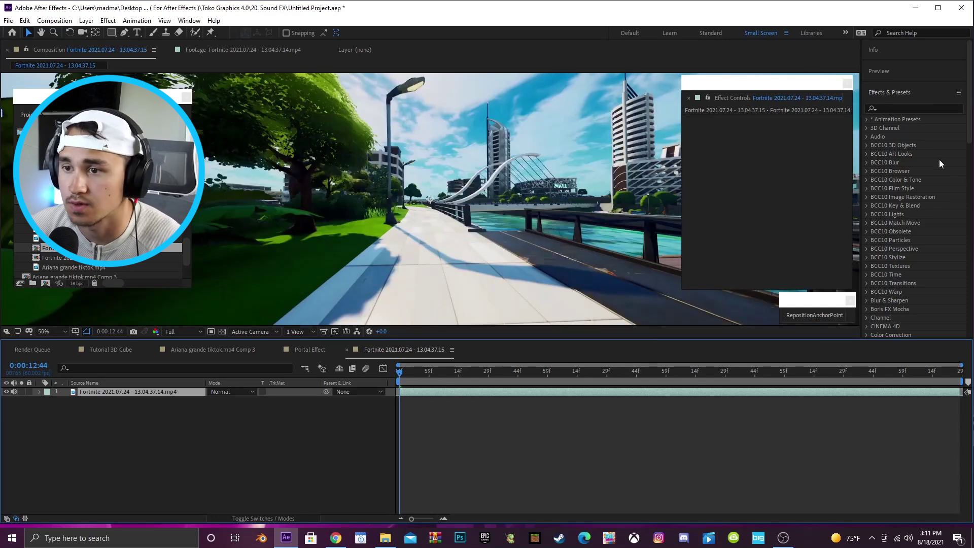
Apply the 3D Camera Tracker effect to the Fortnite footage layer with Detailed Analysis enabled in its advanced options
click(894, 109)
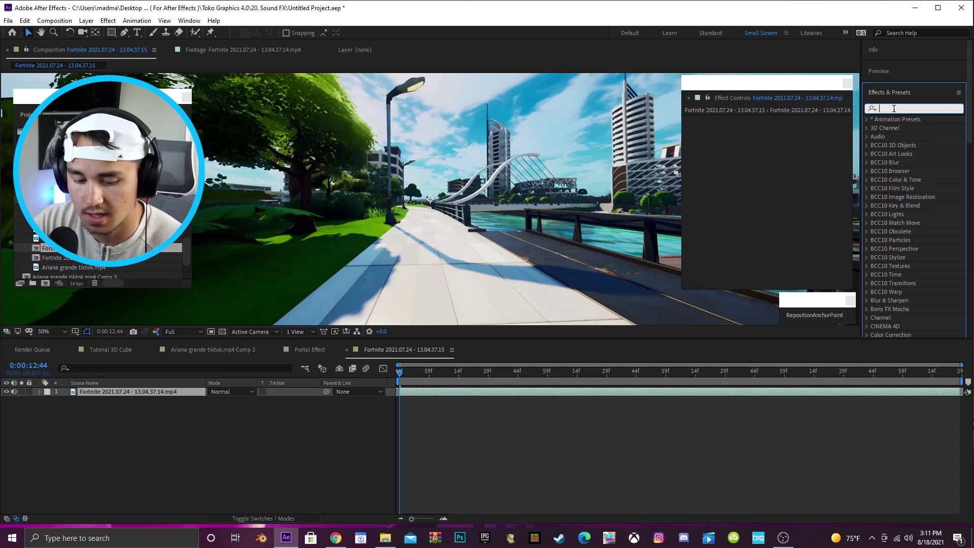
text(3d camera)
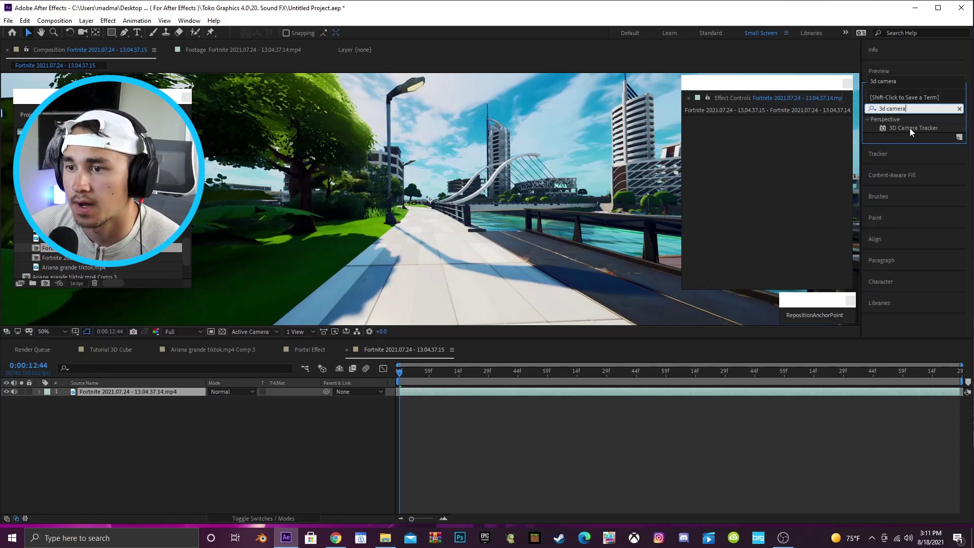
drag(912, 128, 409, 391)
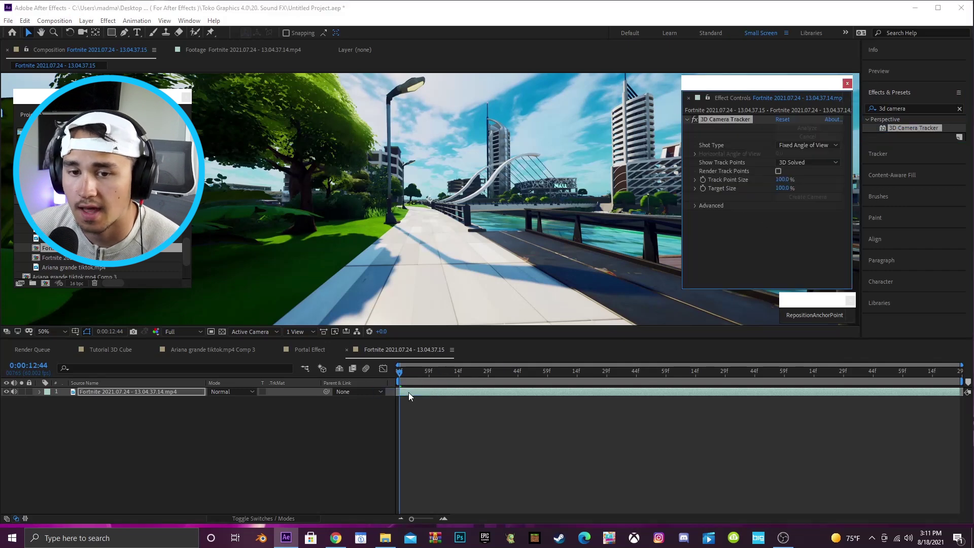
click(695, 206)
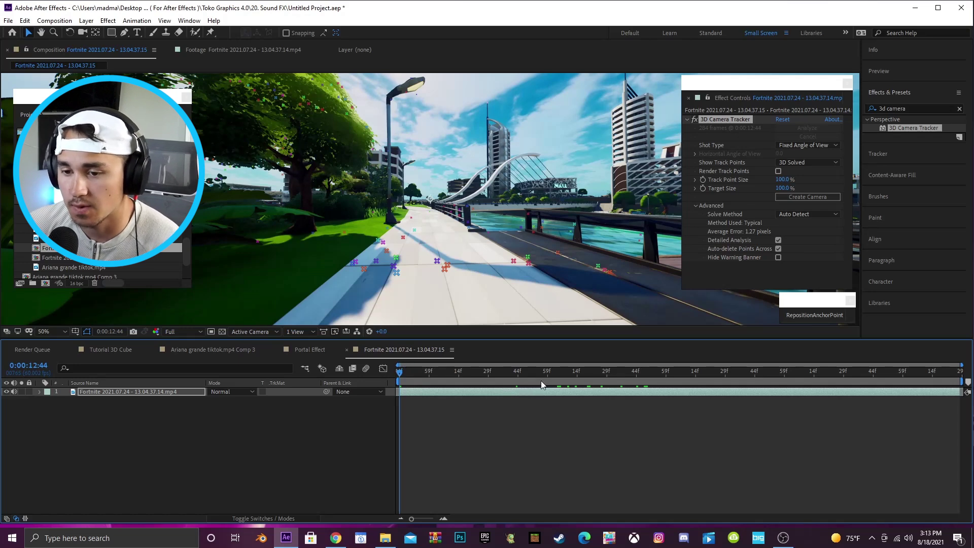
At 0:00:16:39, select the cluster of track points on the walkway and create a solid and camera from them
drag(833, 371, 866, 374)
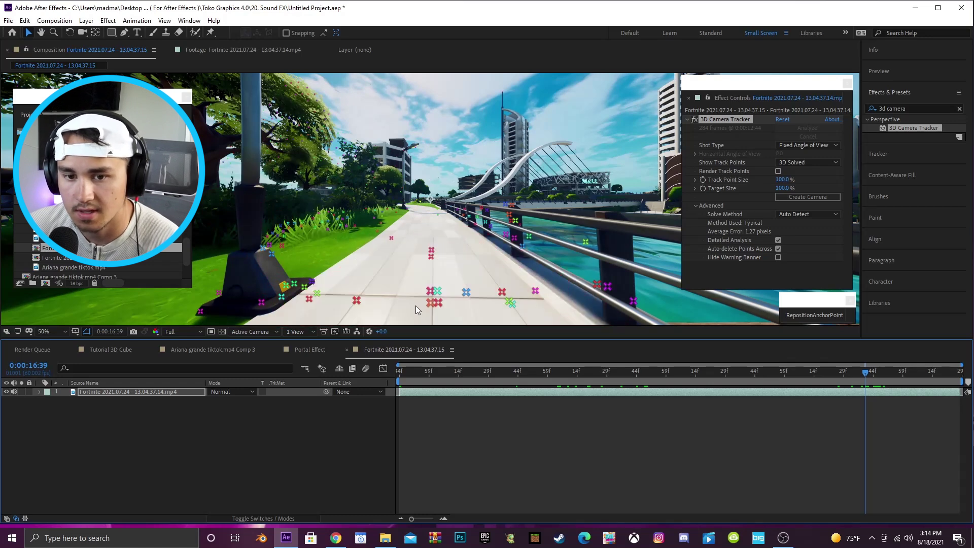
drag(471, 310, 415, 282)
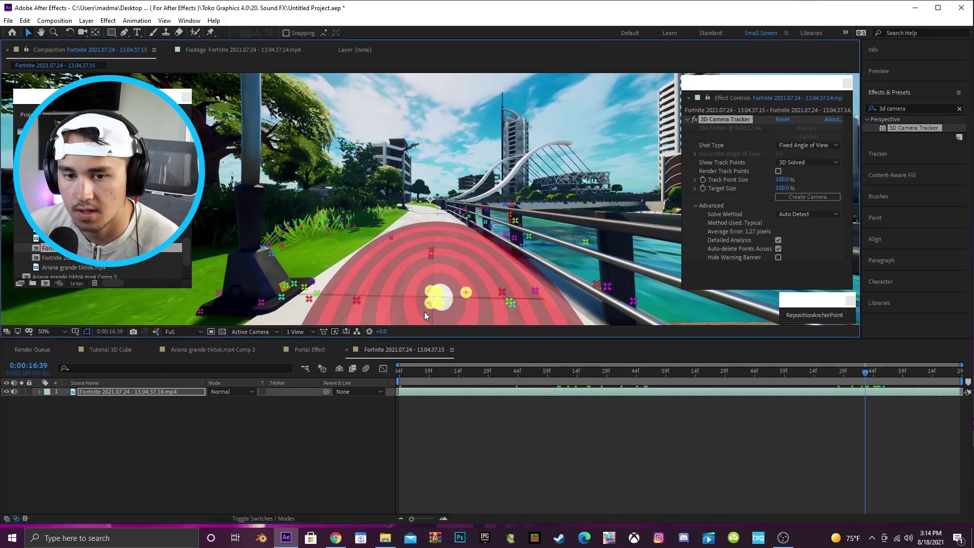
right_click(437, 301)
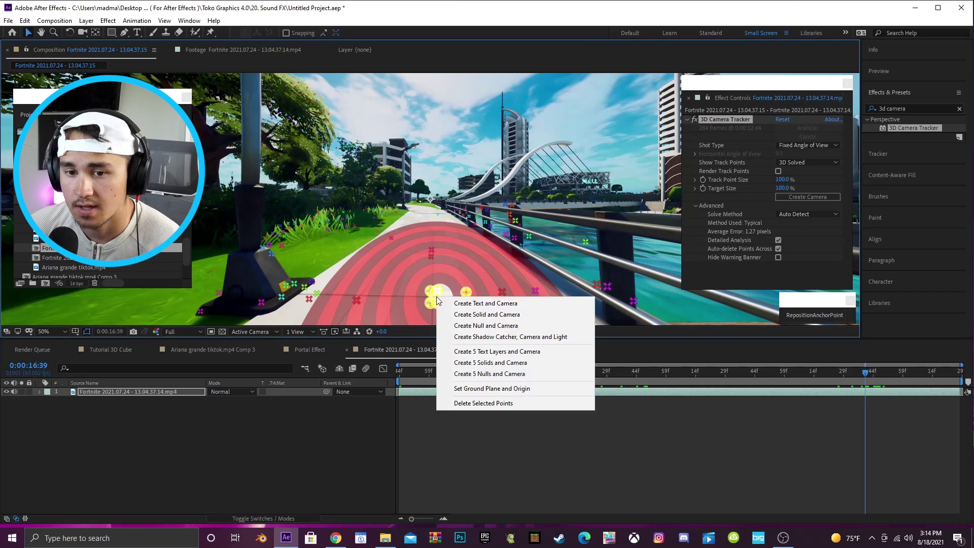
click(492, 315)
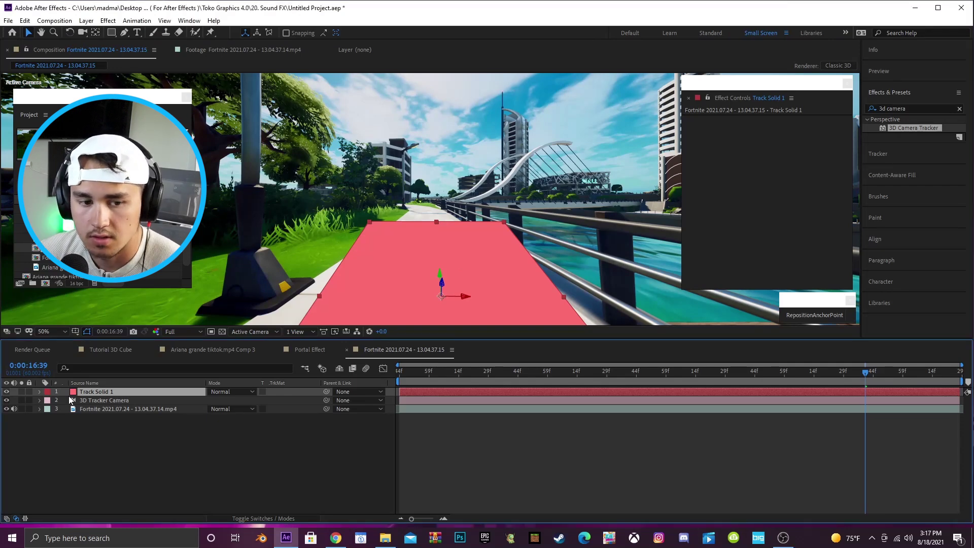
Stand the track solid upright above the walkway with X Rotation 63° and Y Rotation 1°, checking it at earlier frames
click(39, 392)
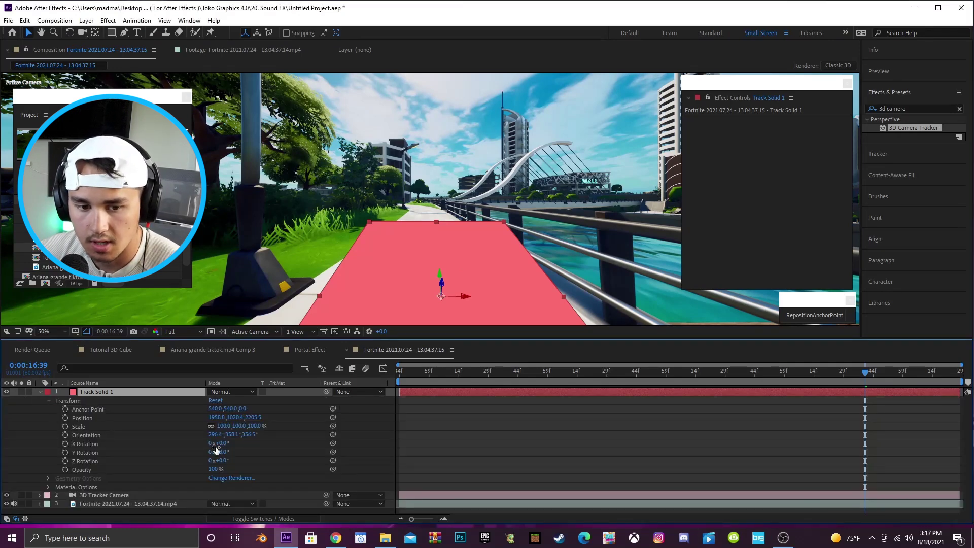
drag(221, 445, 247, 440)
drag(443, 268, 458, 165)
click(776, 378)
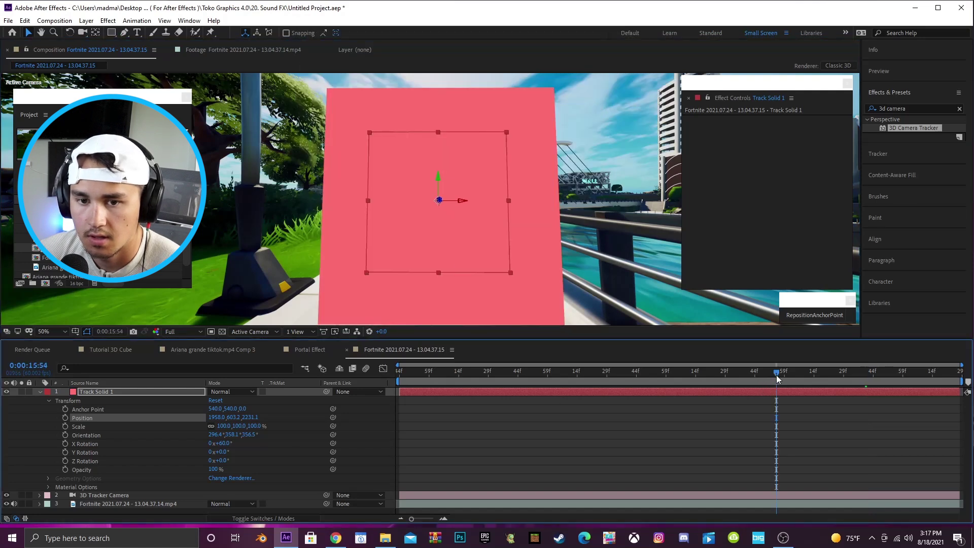
drag(229, 445, 223, 453)
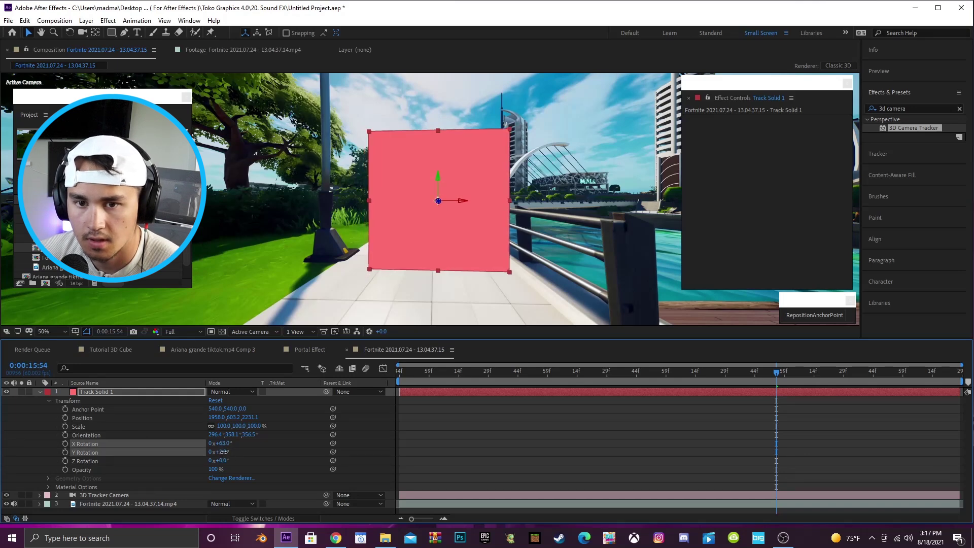
key(shift+Page_Up)
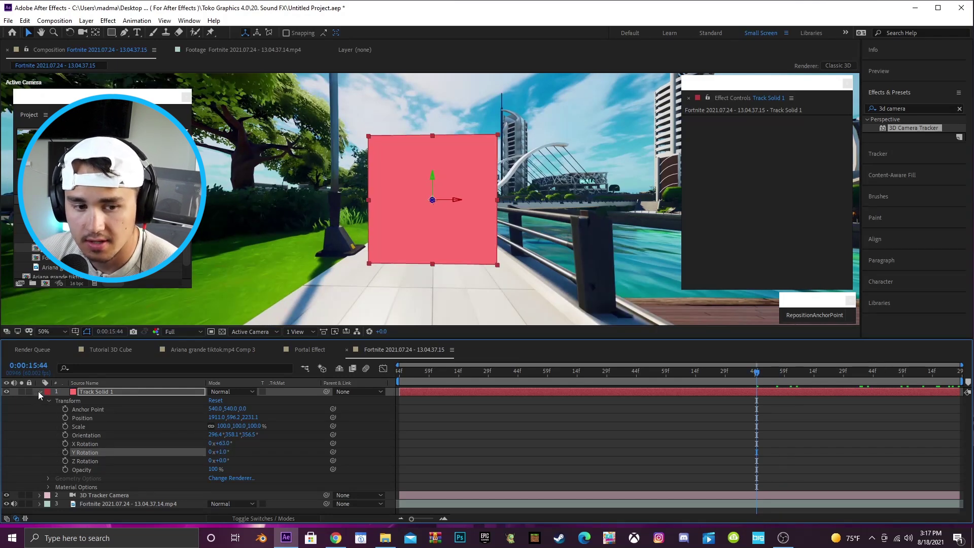
click(38, 391)
Pre-compose the track solid as "The portal", leaving all attributes in the current composition and opening the new one
right_click(443, 391)
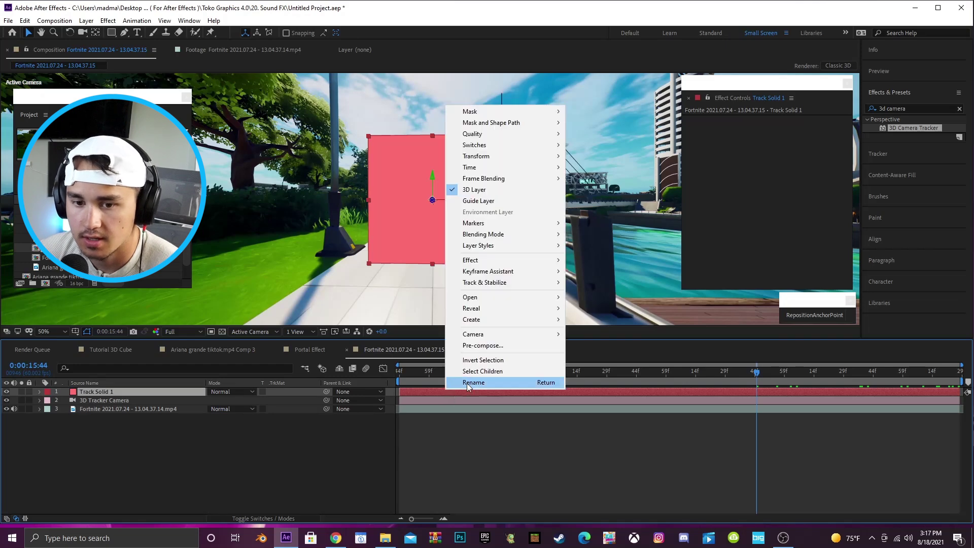
click(483, 346)
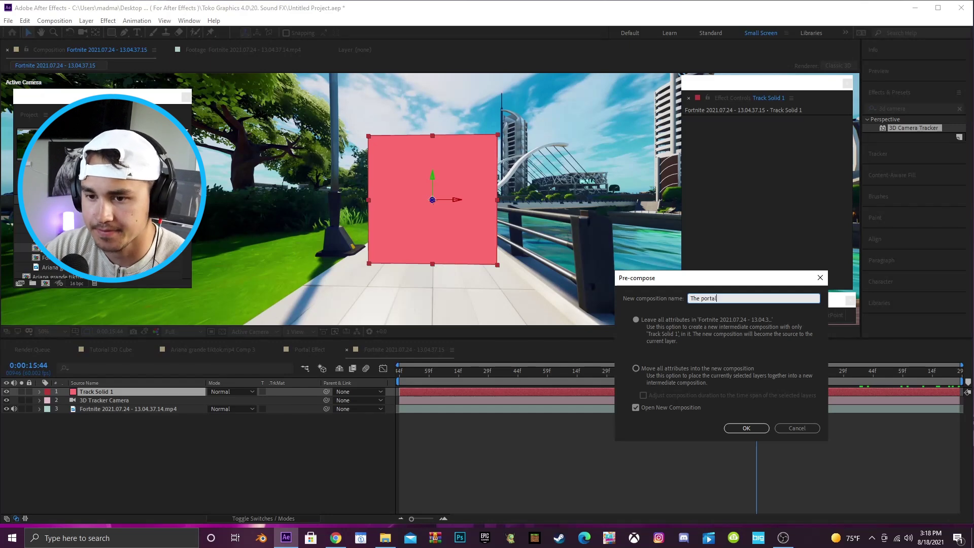
click(755, 429)
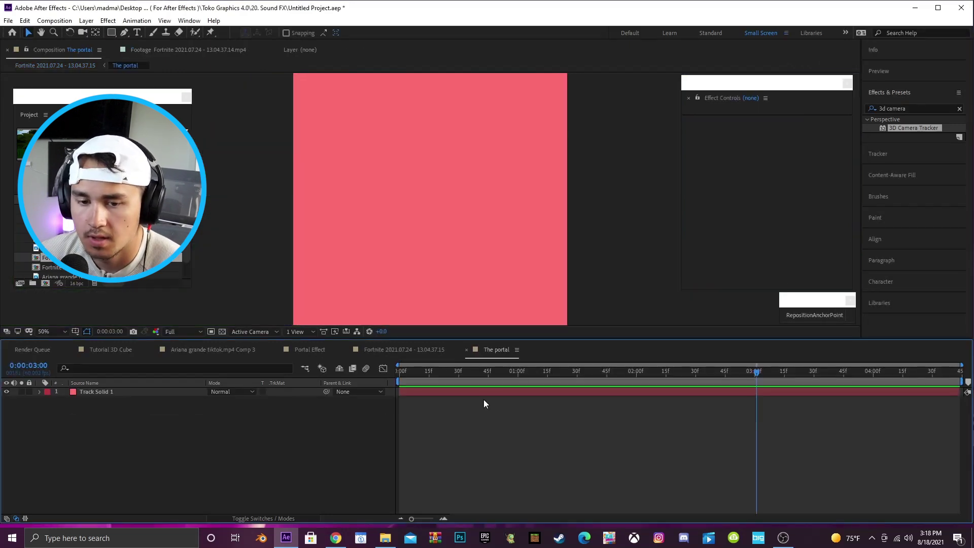
Delete the track solid layer inside The portal composition
scroll(548, 265, down, 1)
scroll(546, 272, up, 1)
scroll(538, 277, down, 1)
click(452, 391)
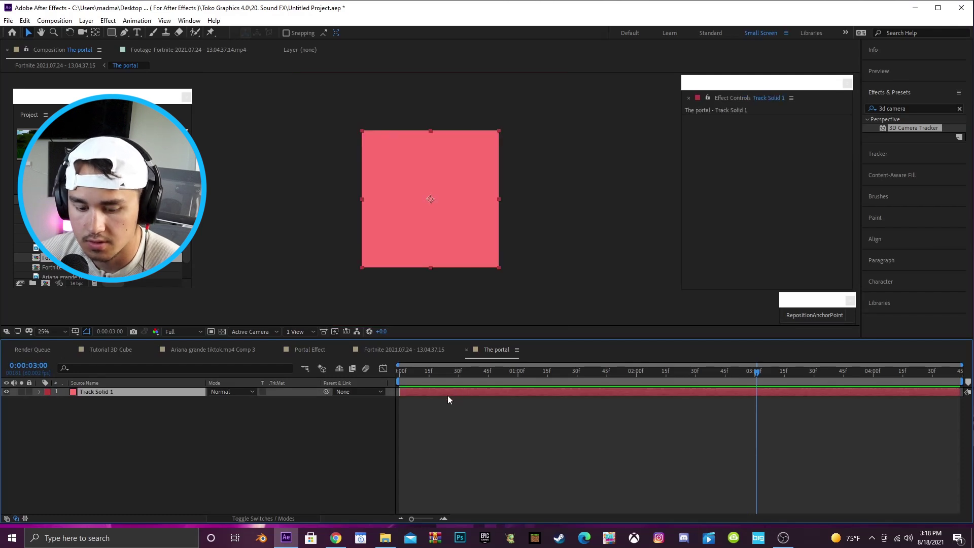
key(Delete)
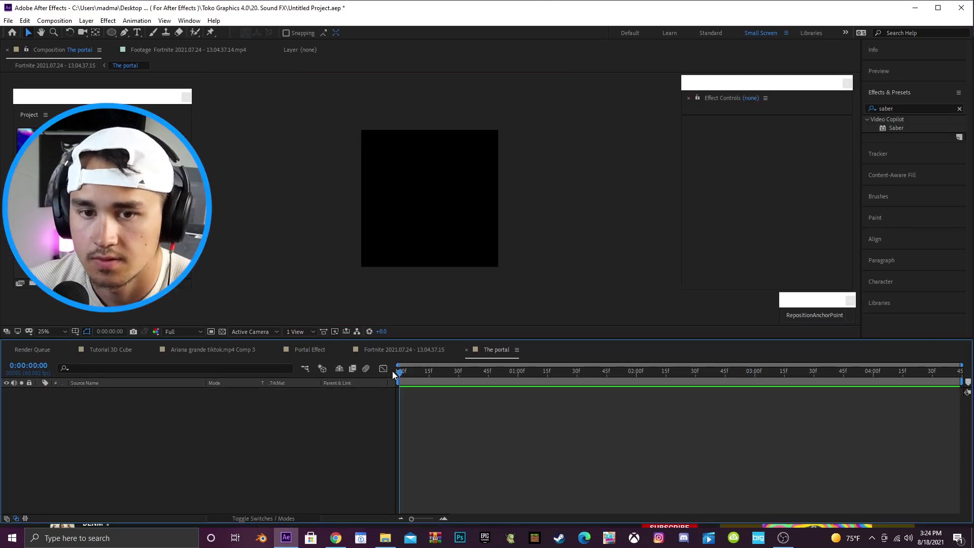
Set The portal composition's size to 900 px wide and 1600 px high
click(53, 20)
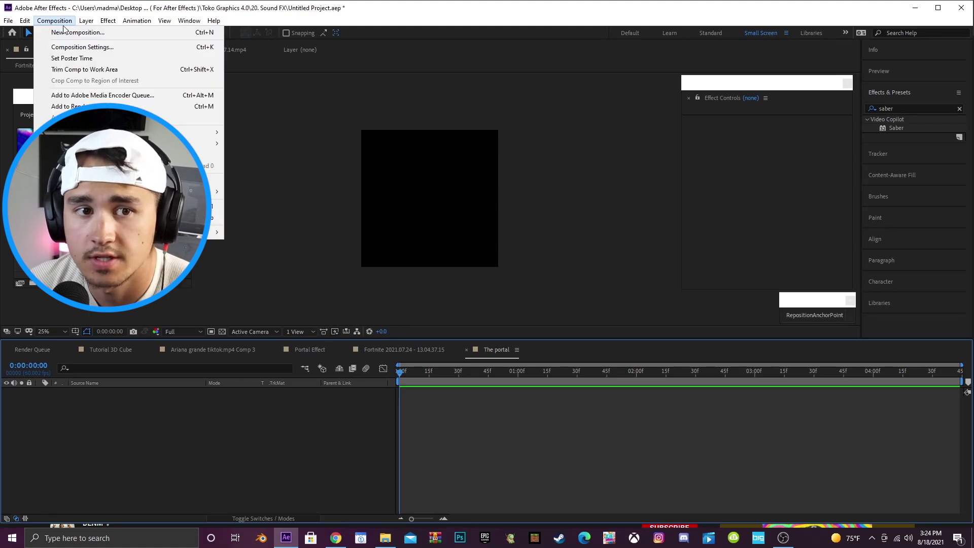
click(83, 43)
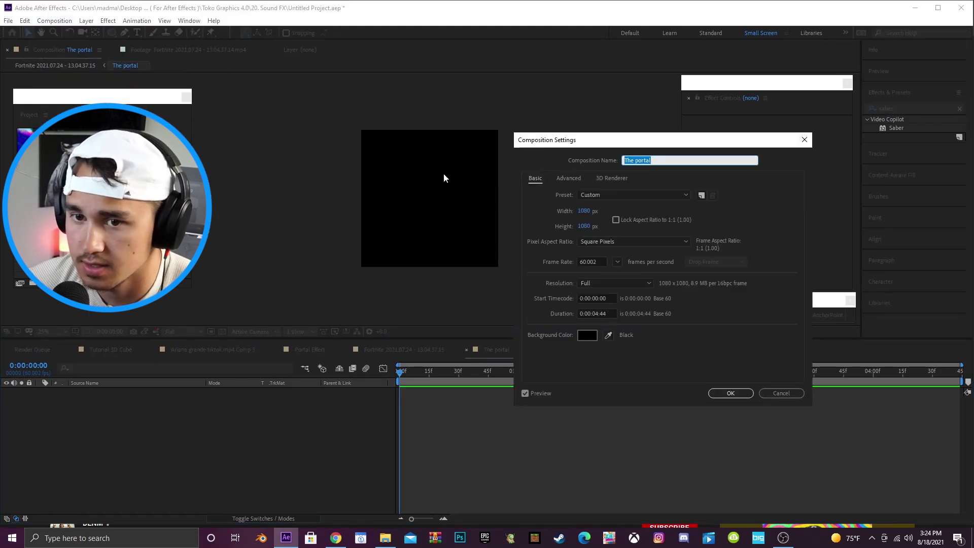
click(586, 212)
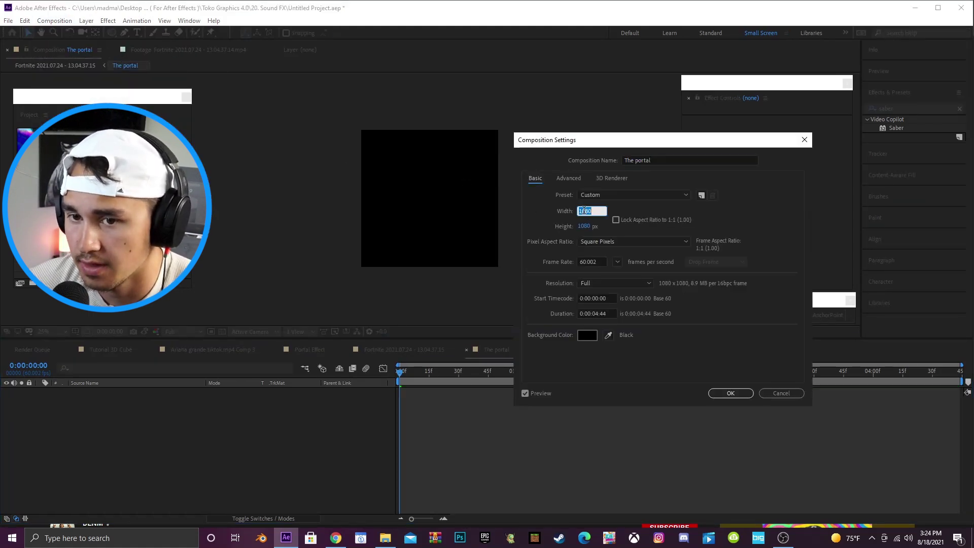
text(900)
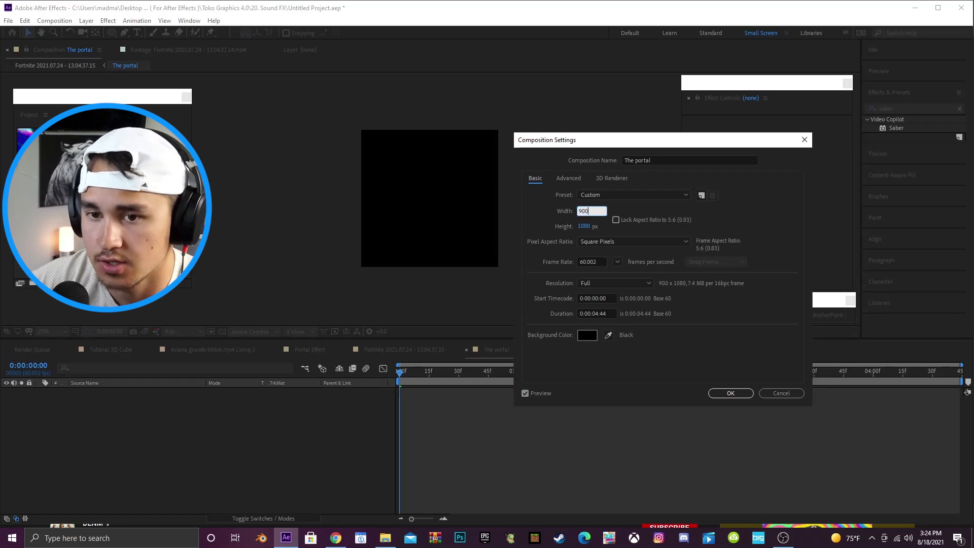
click(584, 227)
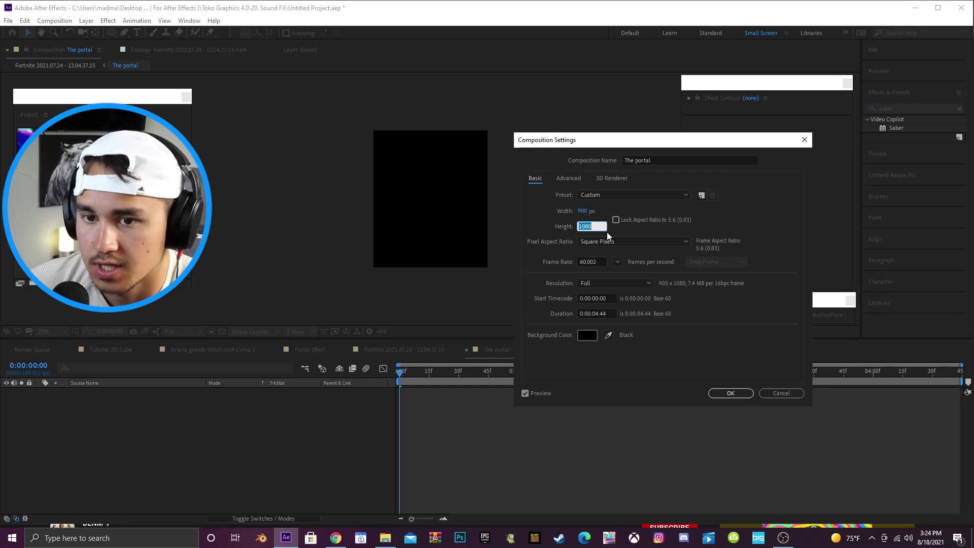
text(1600)
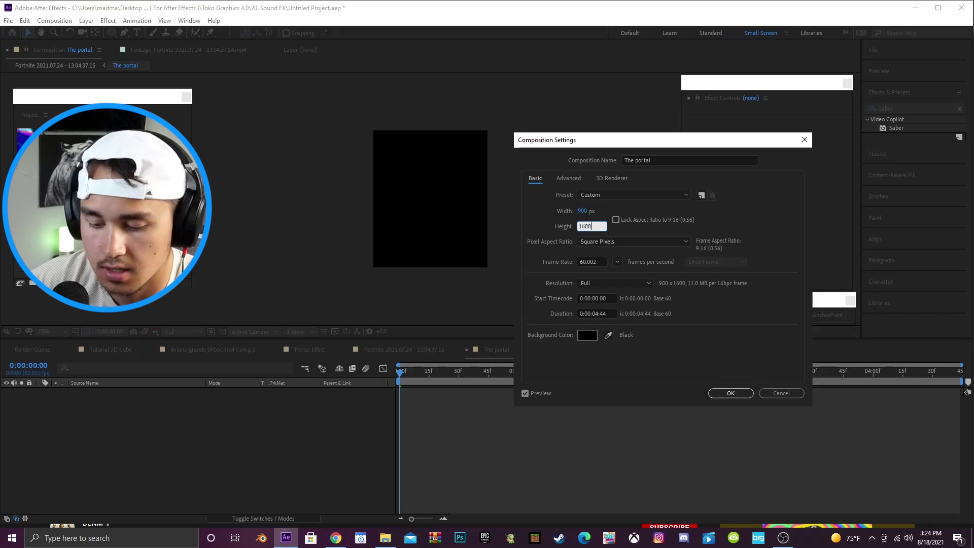
key(Return)
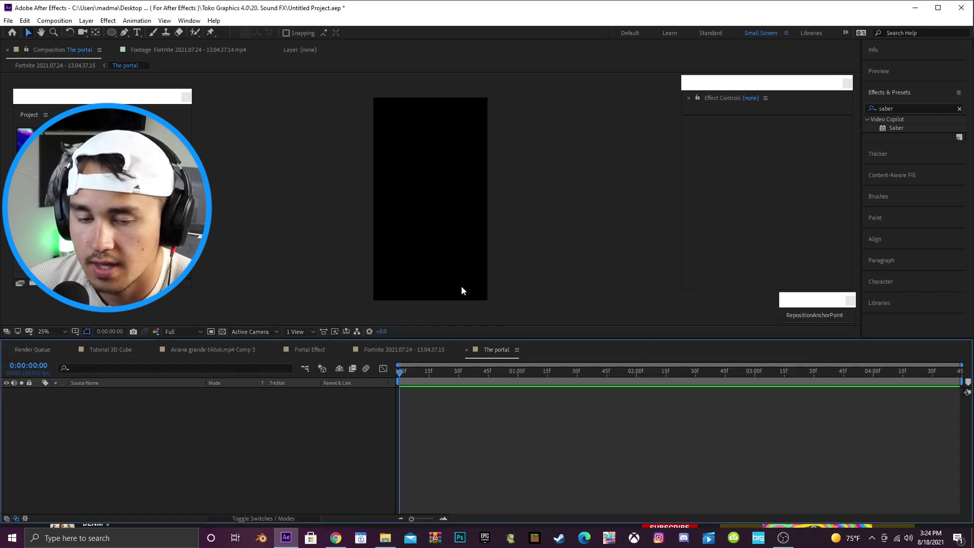
Add a 900 x 1600 px magenta solid to The portal composition
right_click(422, 402)
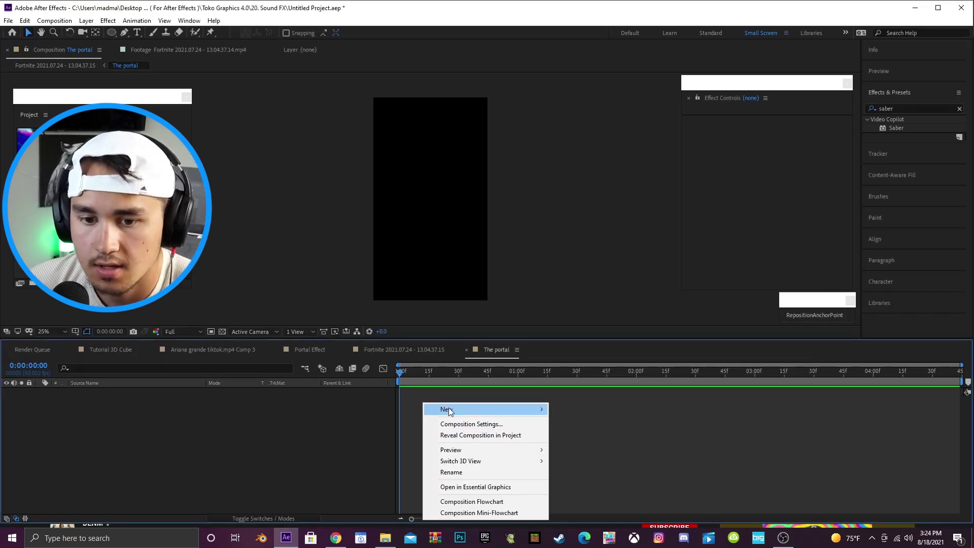
mouse_move(456, 409)
click(414, 389)
right_click(412, 393)
mouse_move(544, 407)
click(560, 426)
click(118, 179)
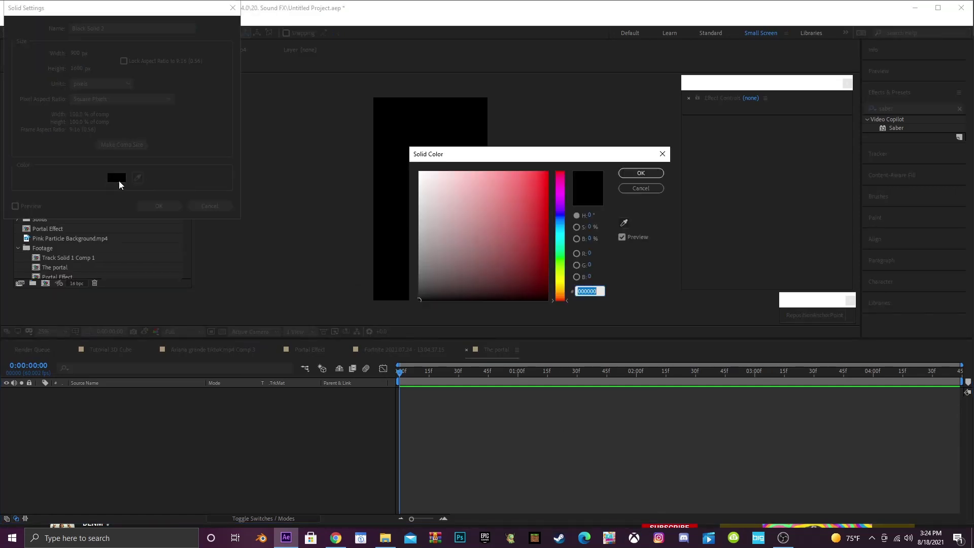
drag(495, 216, 568, 173)
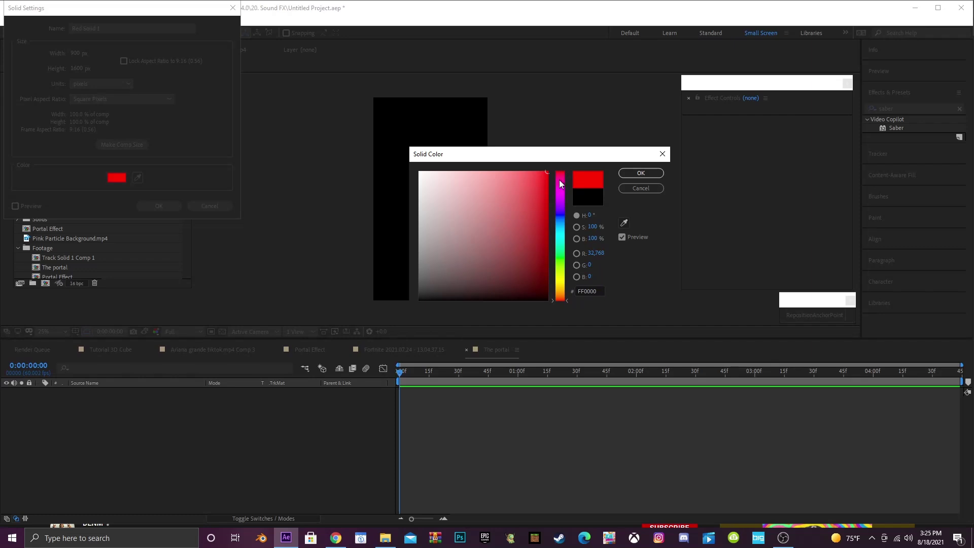
click(560, 185)
click(642, 174)
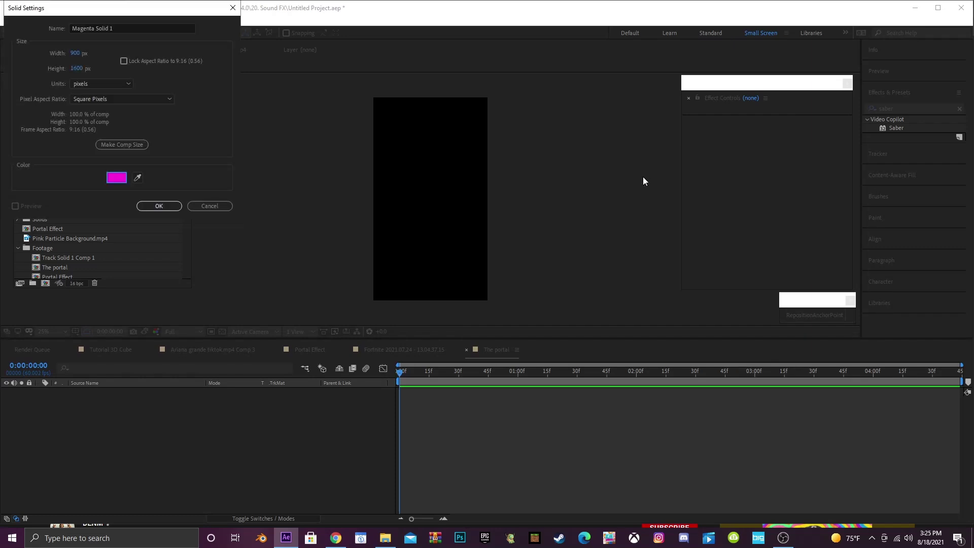
click(160, 206)
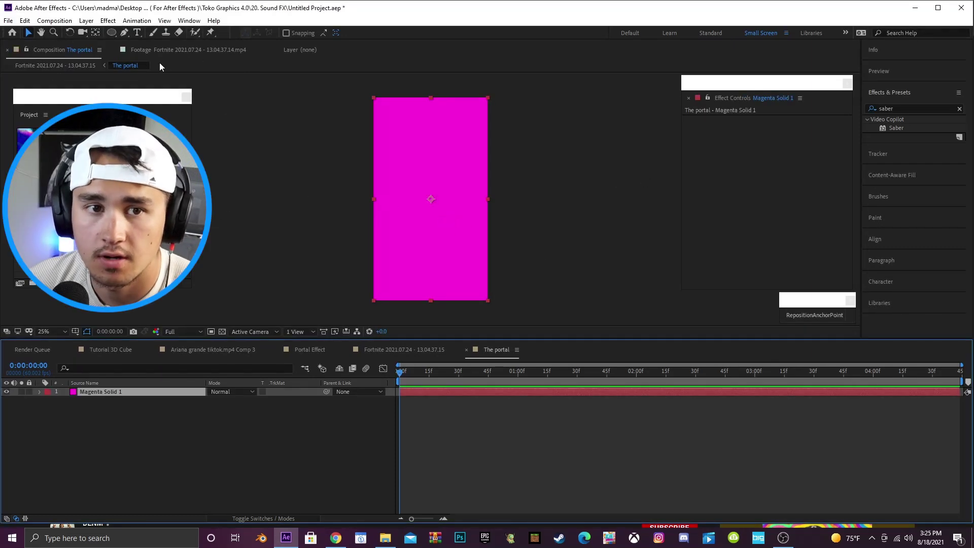
Draw a tall, narrow elliptical mask in the middle of the magenta solid with the Ellipse tool
click(112, 32)
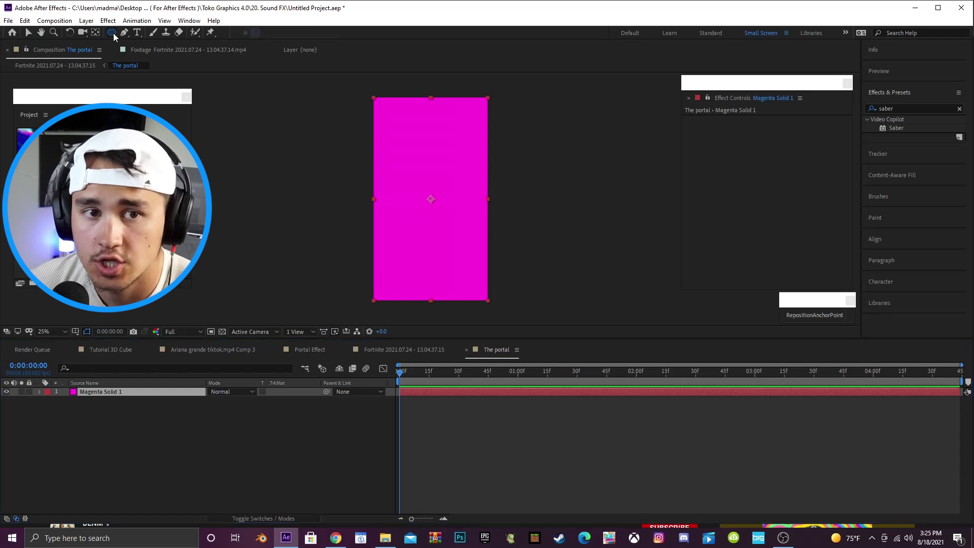
drag(112, 32, 151, 54)
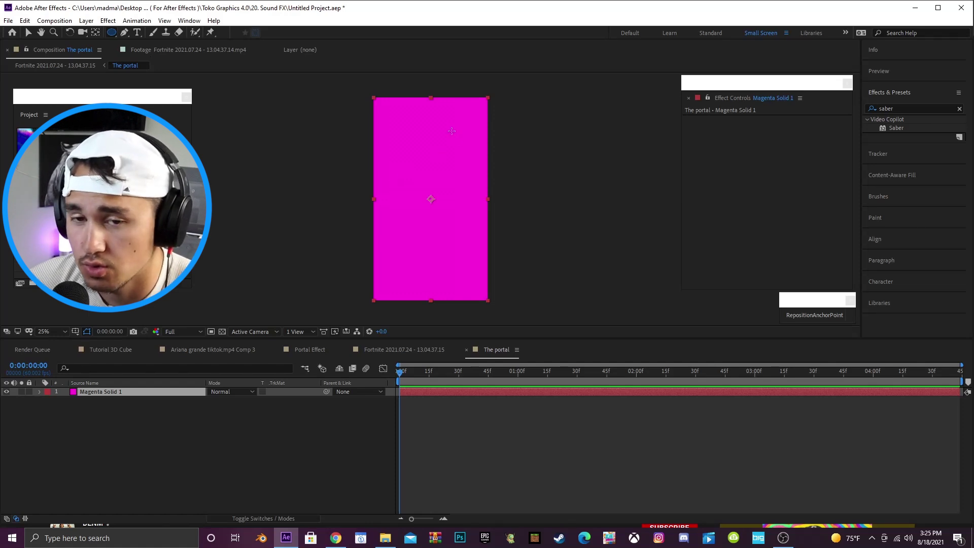
drag(451, 131, 409, 267)
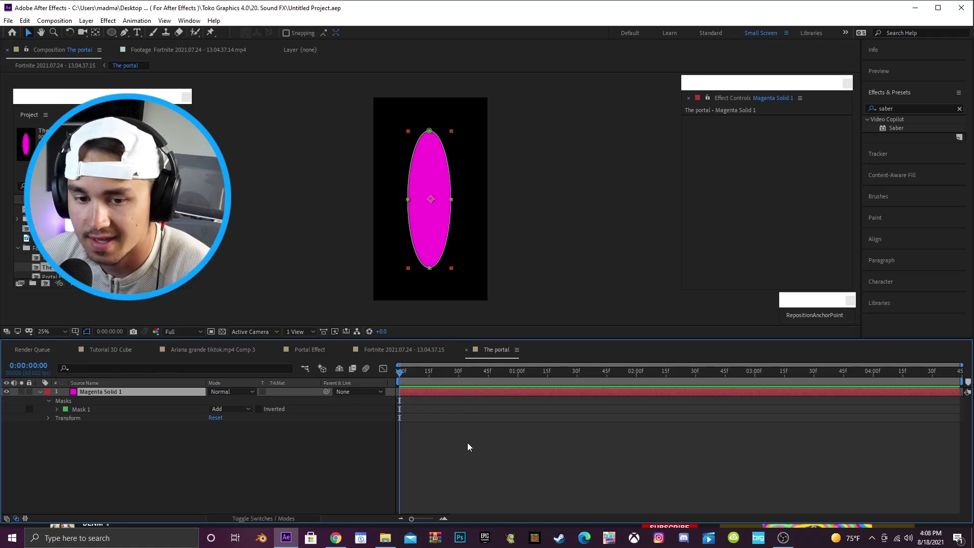
Add a new 900 x 1600 px magenta solid named "saber" above the masked solid
right_click(415, 431)
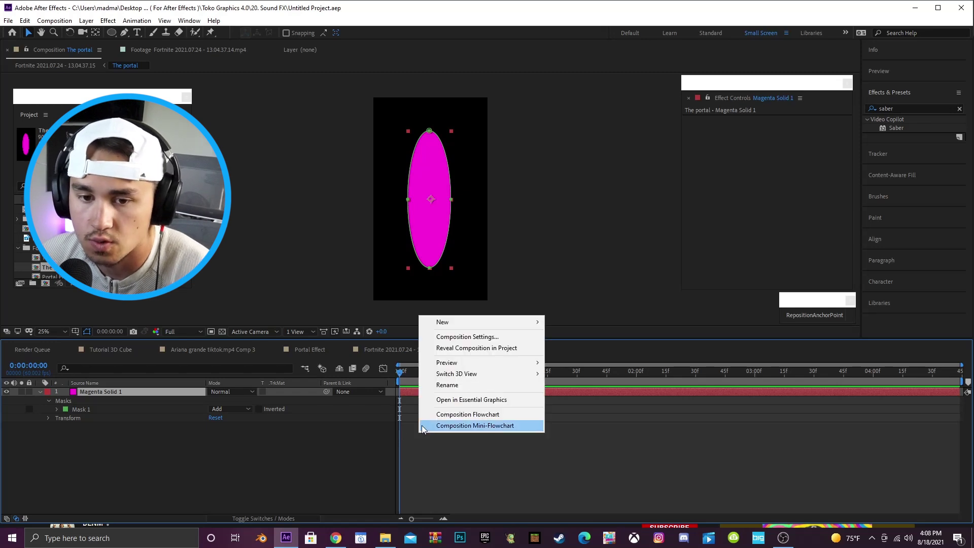
mouse_move(447, 322)
click(573, 350)
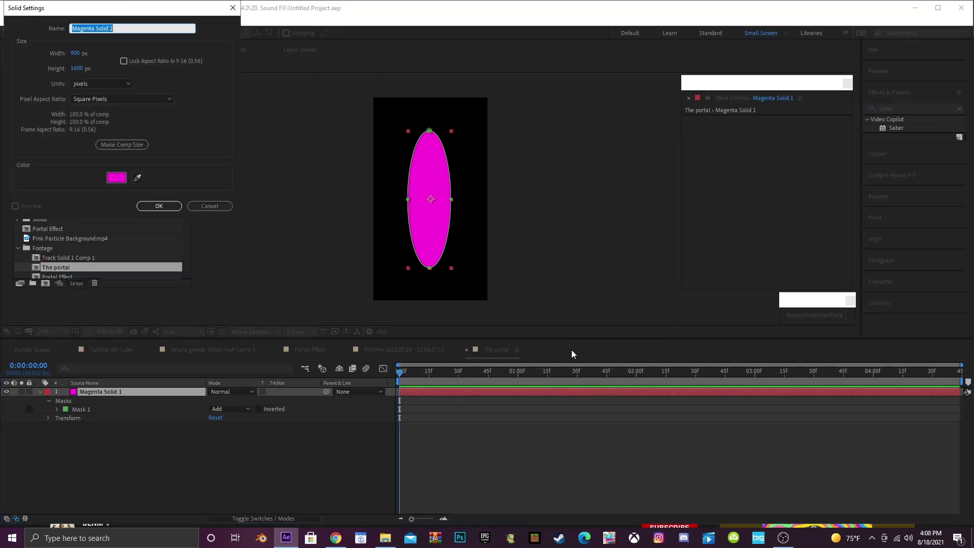
text(saber)
key(Return)
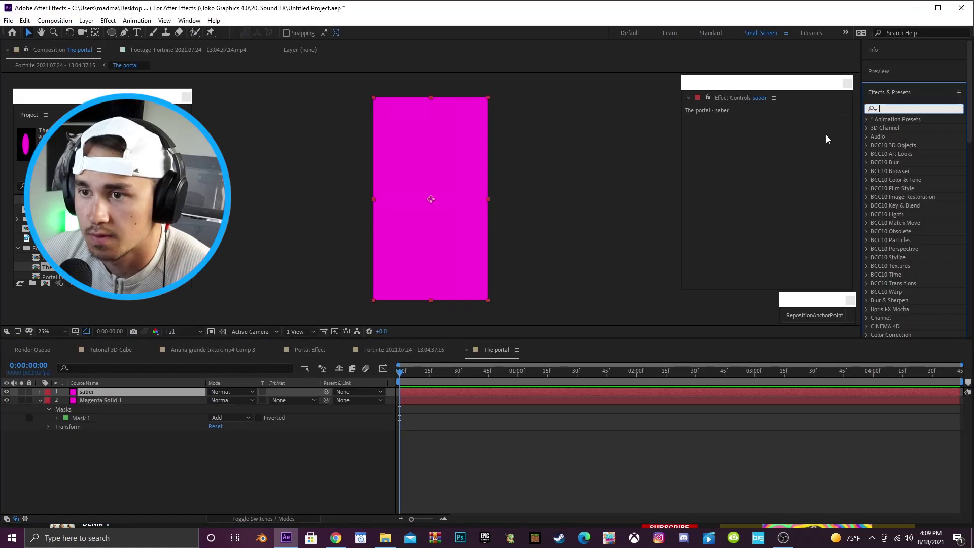
Apply the Video Copilot Saber effect to the saber layer and set its core type to Layer Masks
text(saber)
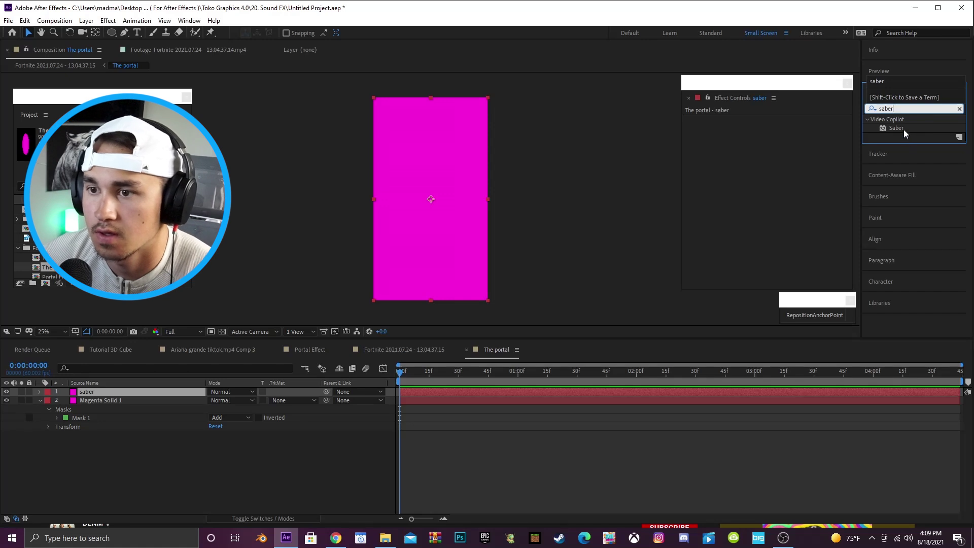
drag(903, 130, 708, 135)
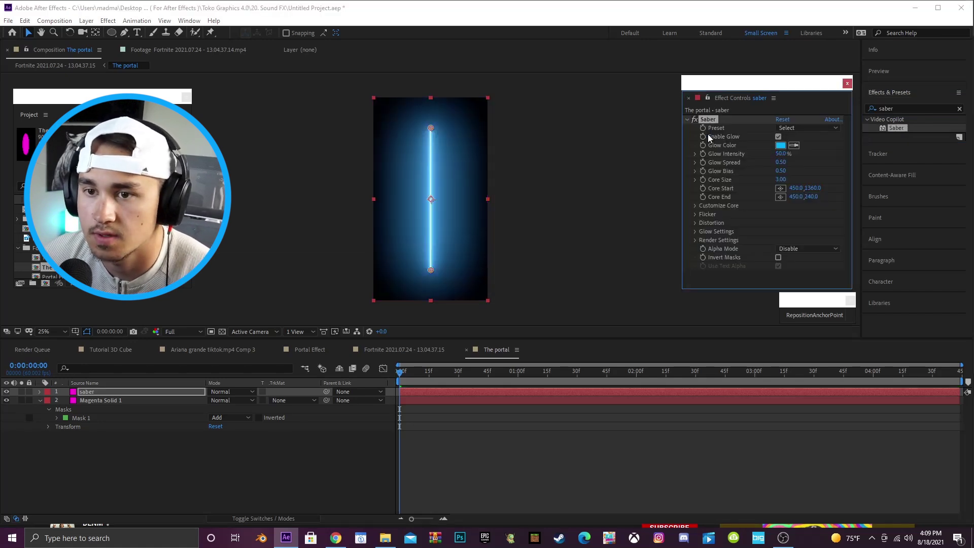
click(695, 206)
scroll(693, 205, down, 2)
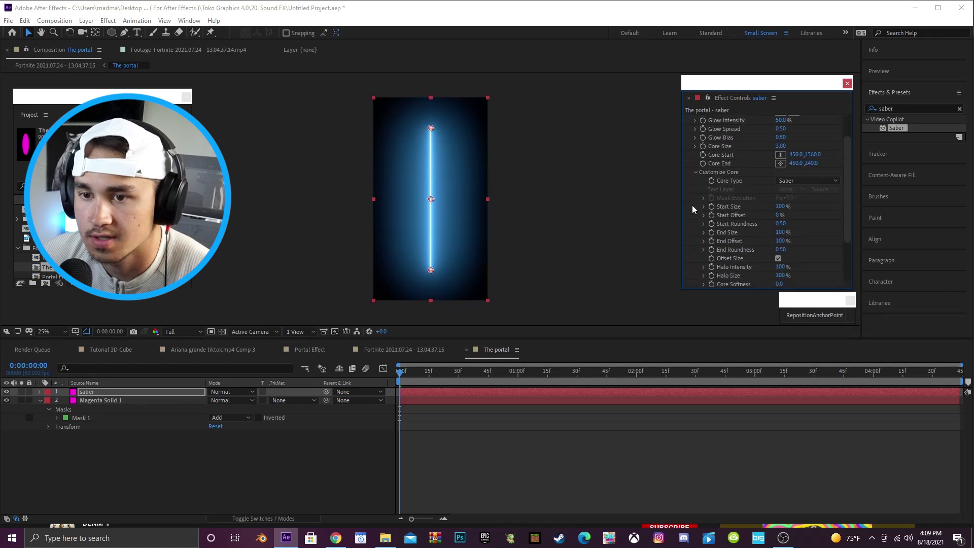
click(789, 181)
click(812, 203)
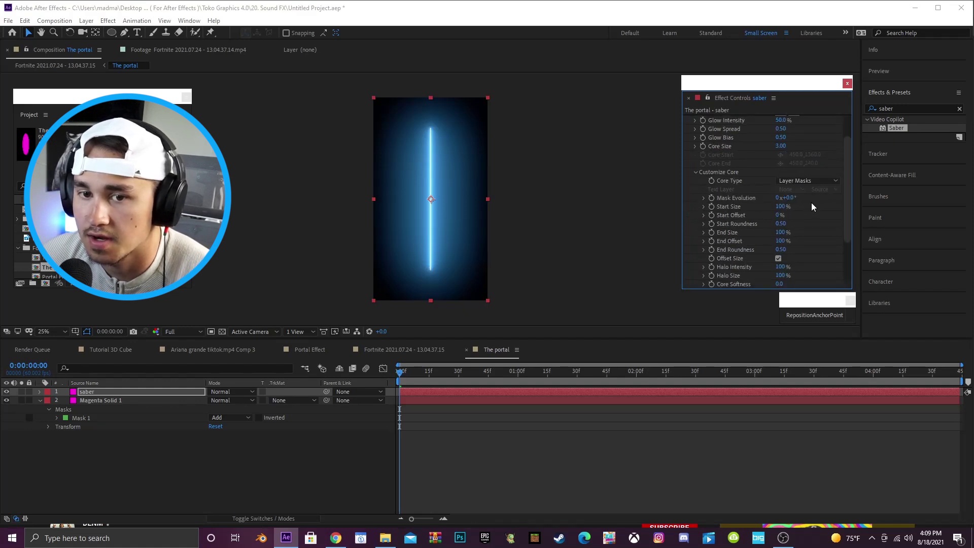
Copy the elliptical mask from Magenta Solid 1 onto the saber layer
click(39, 400)
click(407, 401)
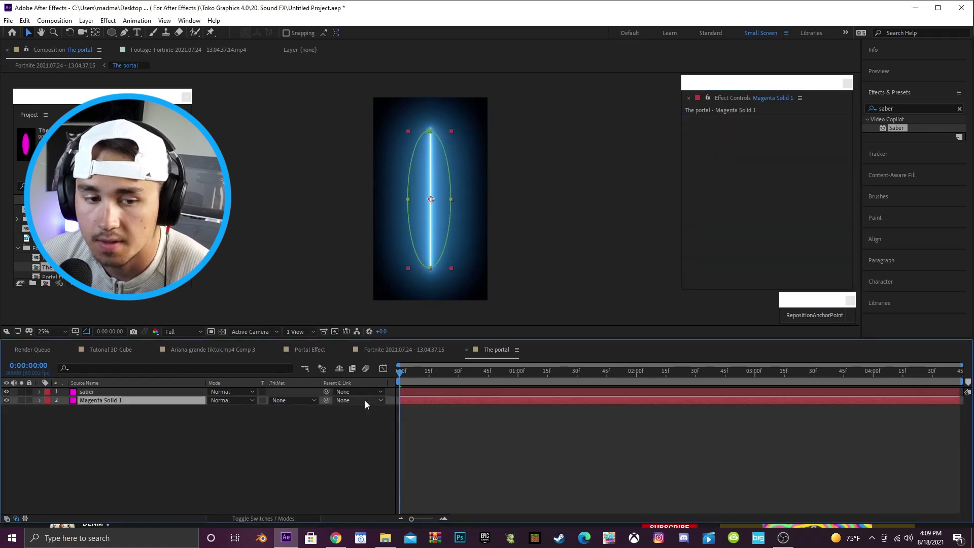
click(39, 401)
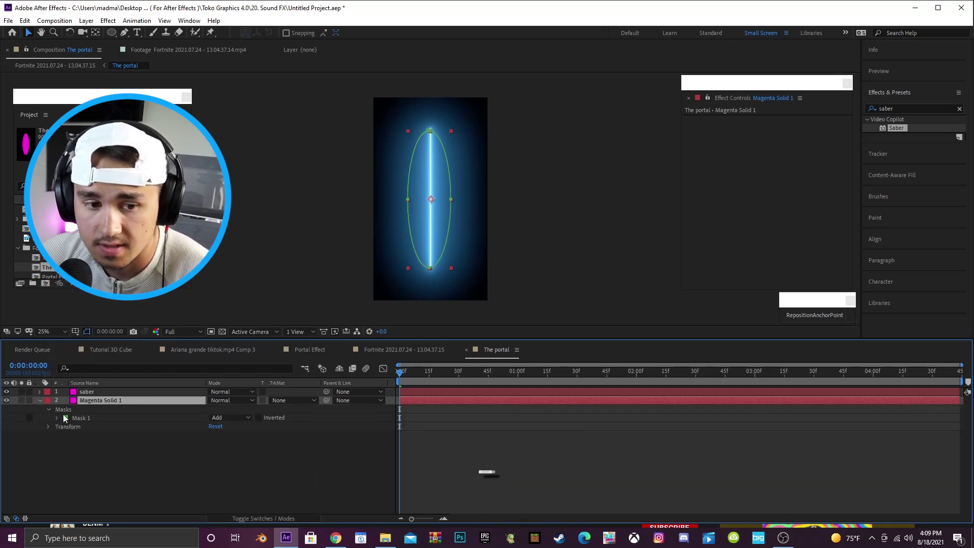
click(81, 419)
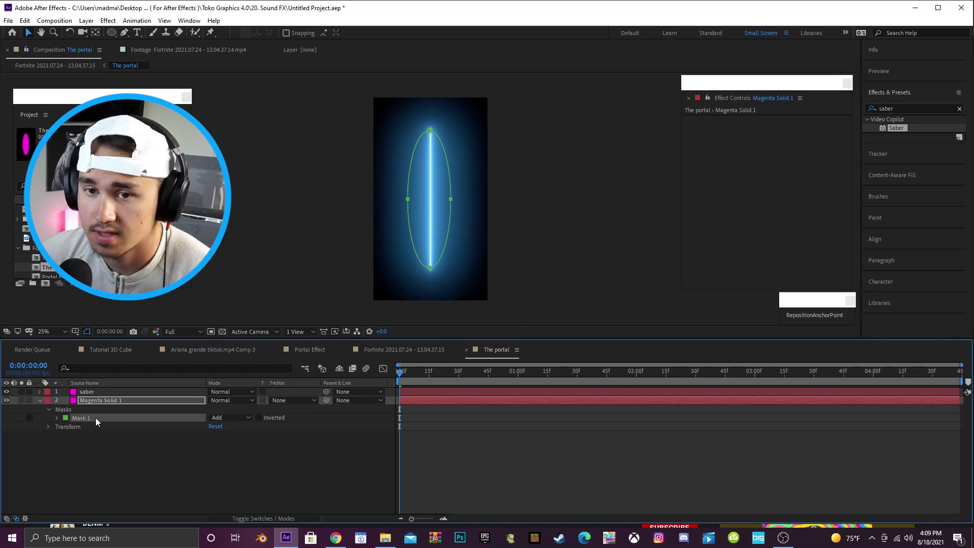
key(ctrl+c)
click(284, 392)
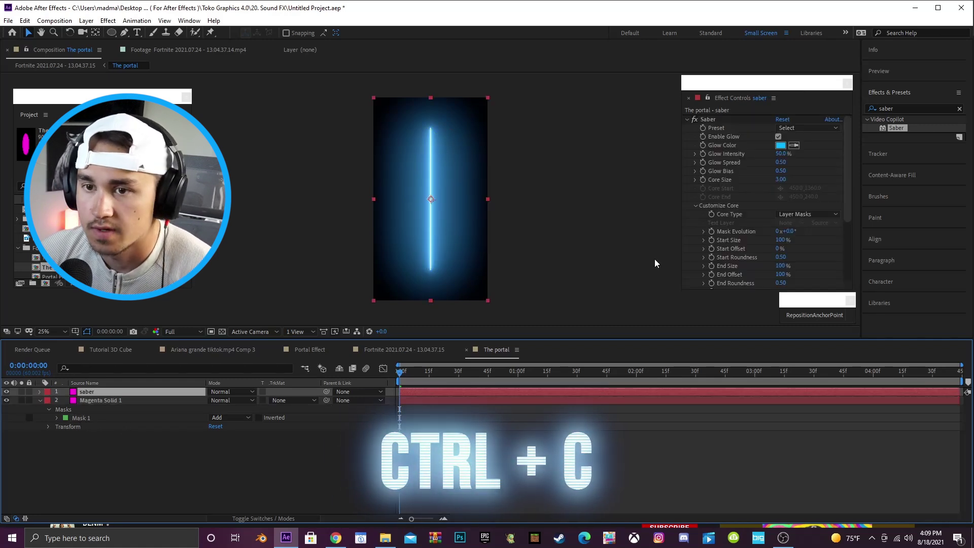
click(710, 119)
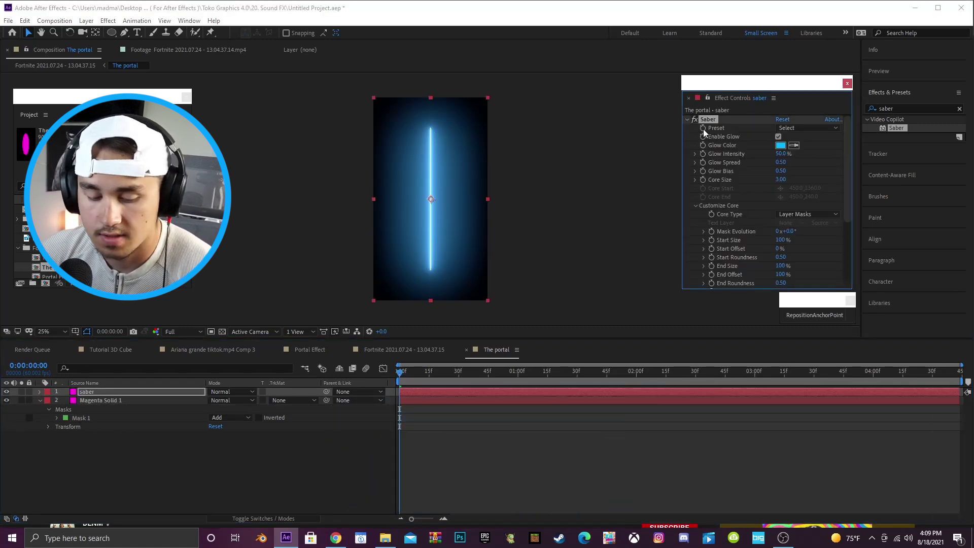
key(ctrl+v)
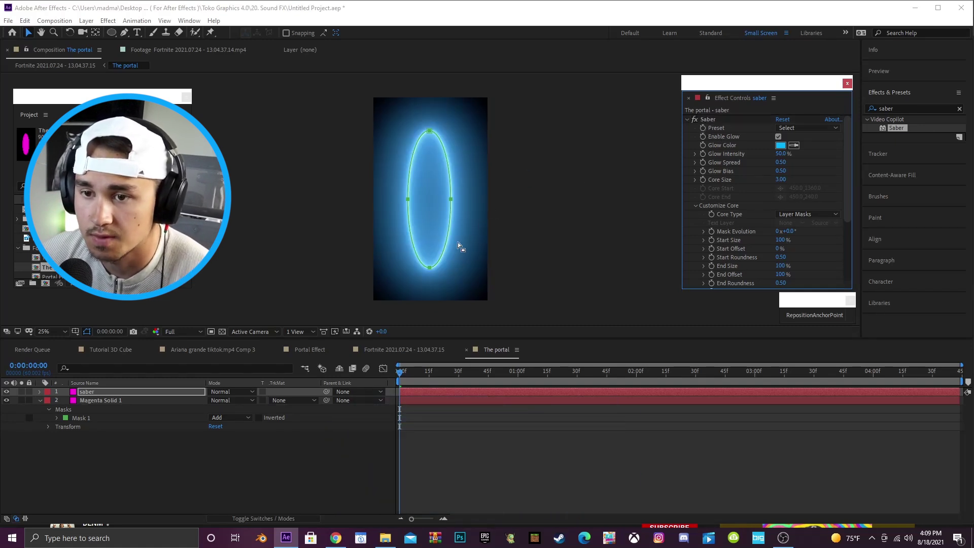
Set the Saber effect's preset to Fractal and change its glow color to cyan
click(415, 392)
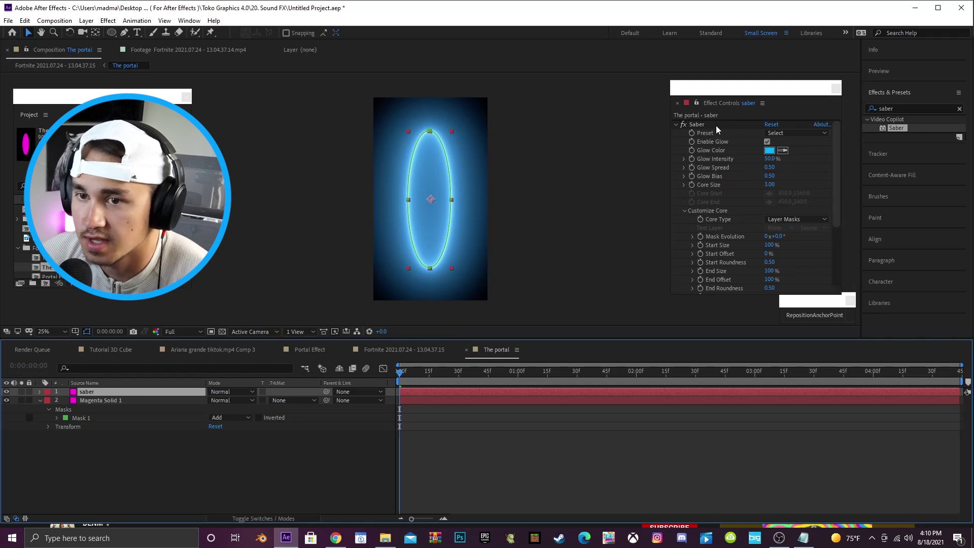
click(784, 133)
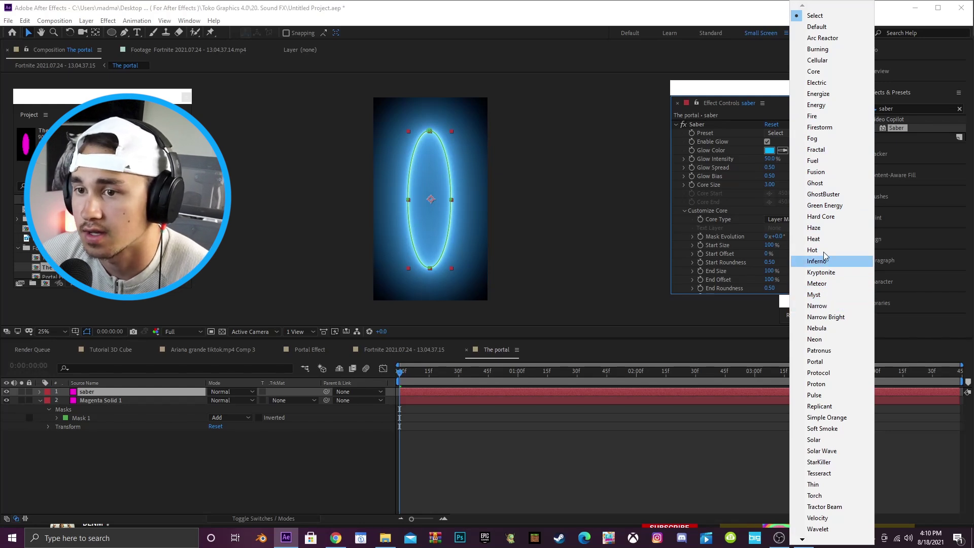
click(816, 149)
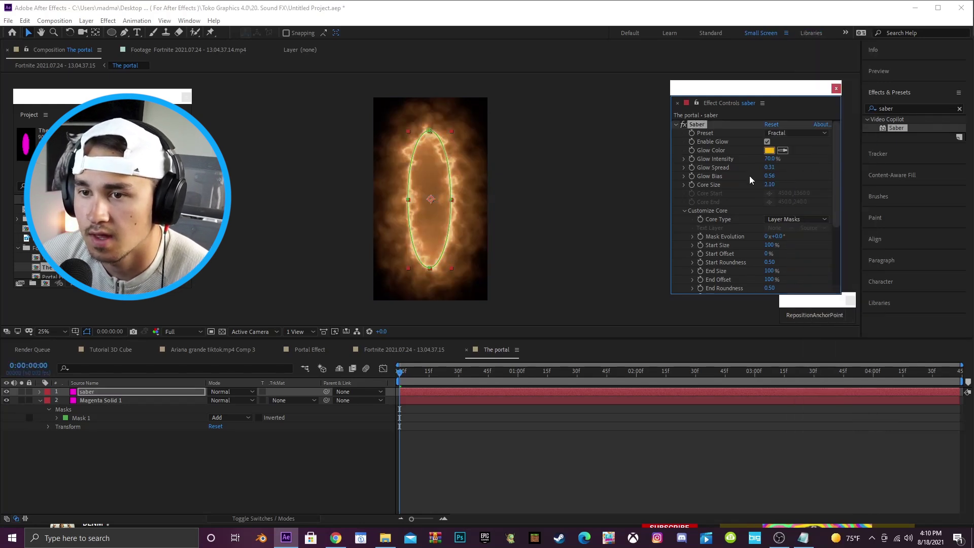
click(770, 151)
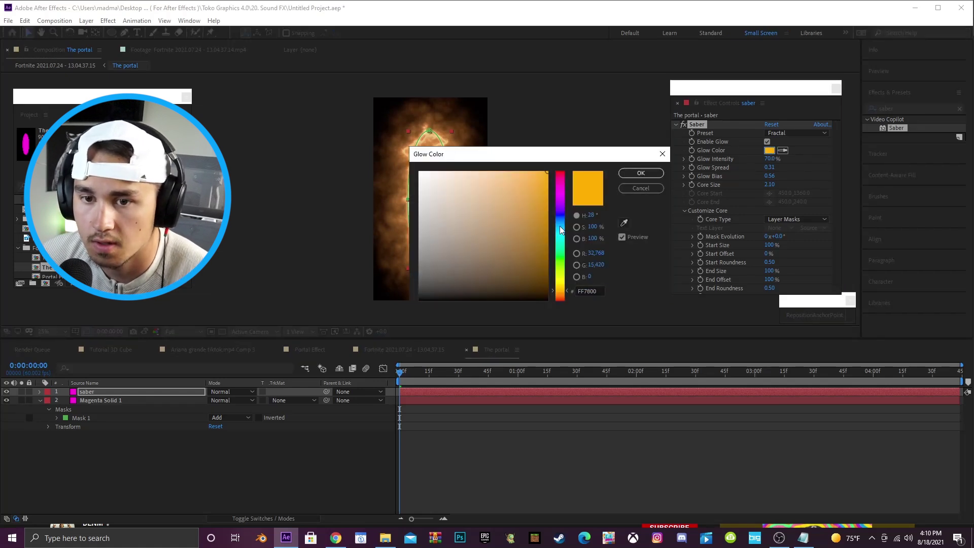
click(559, 226)
click(636, 173)
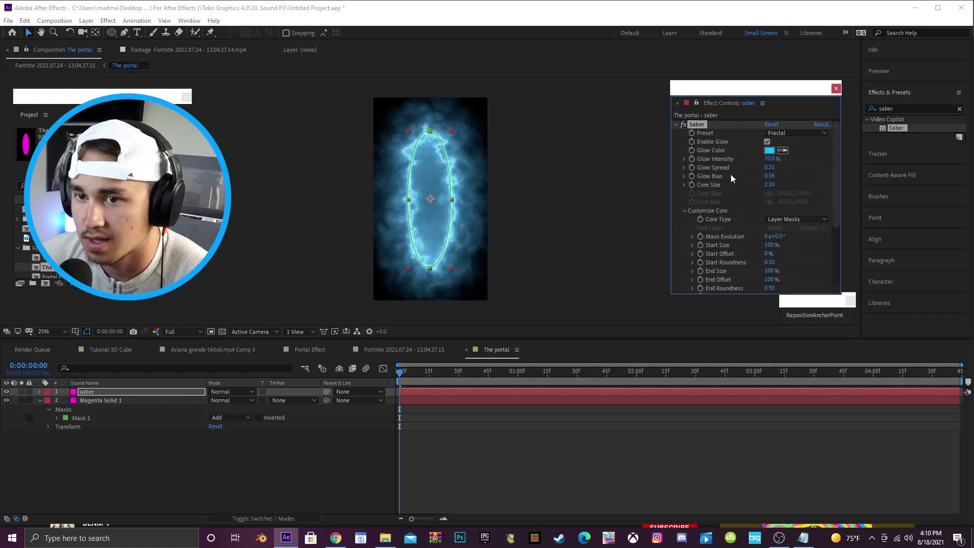
Set the Saber effect's glow spread to 0.12 and its core size to 1.20
click(770, 167)
key(BackSpace)
text(.12)
key(Return)
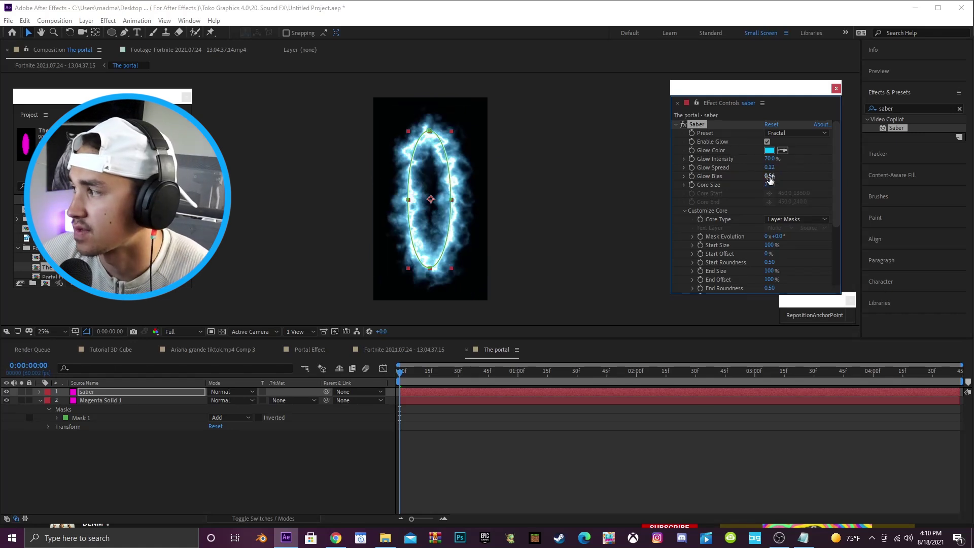
click(766, 186)
text(1.2)
key(Return)
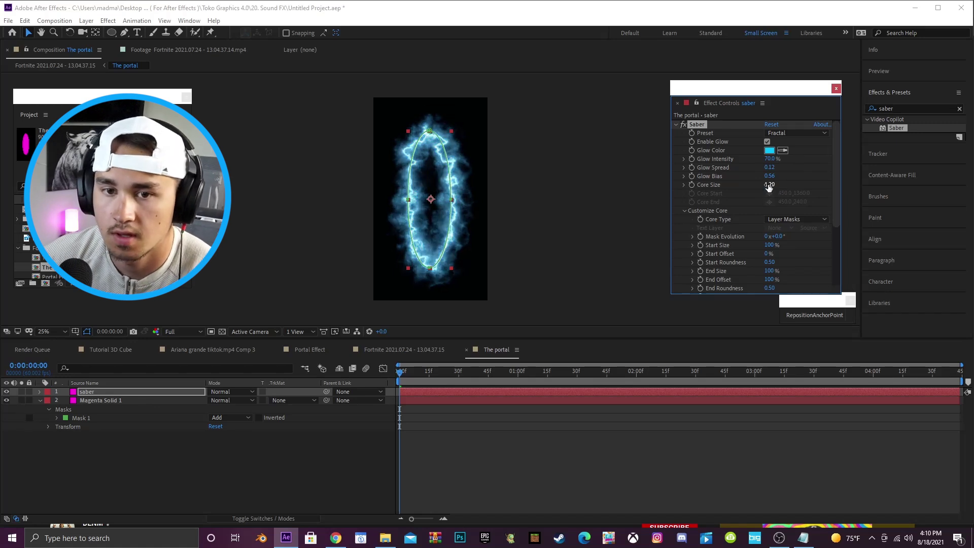
Set the composite settings in the Saber effect's render settings to Transparent
scroll(698, 173, down, 4)
scroll(698, 175, down, 1)
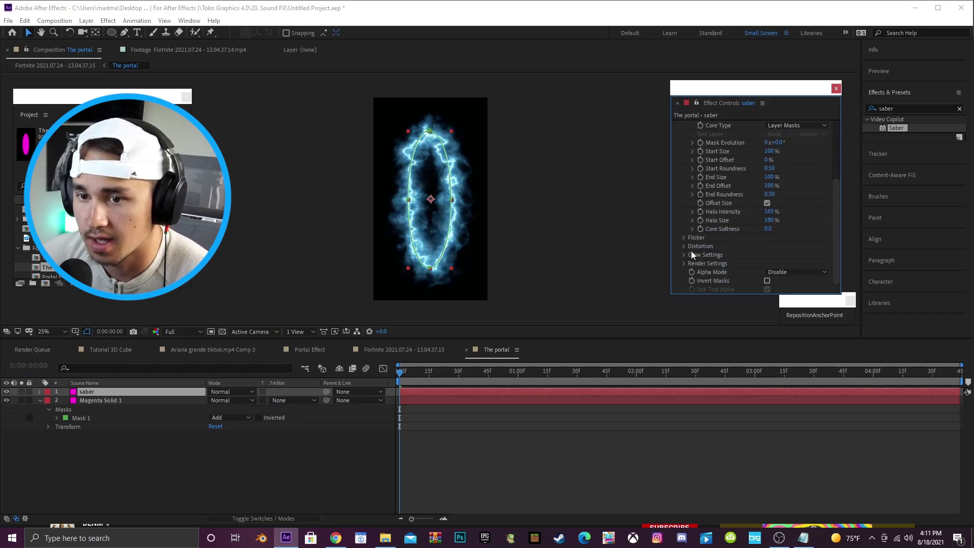
click(684, 263)
scroll(684, 263, down, 3)
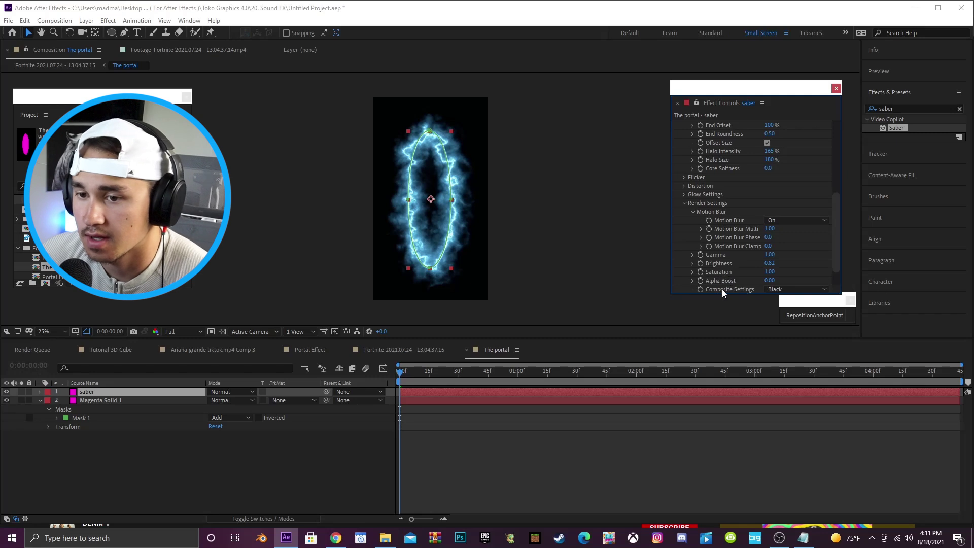
click(786, 289)
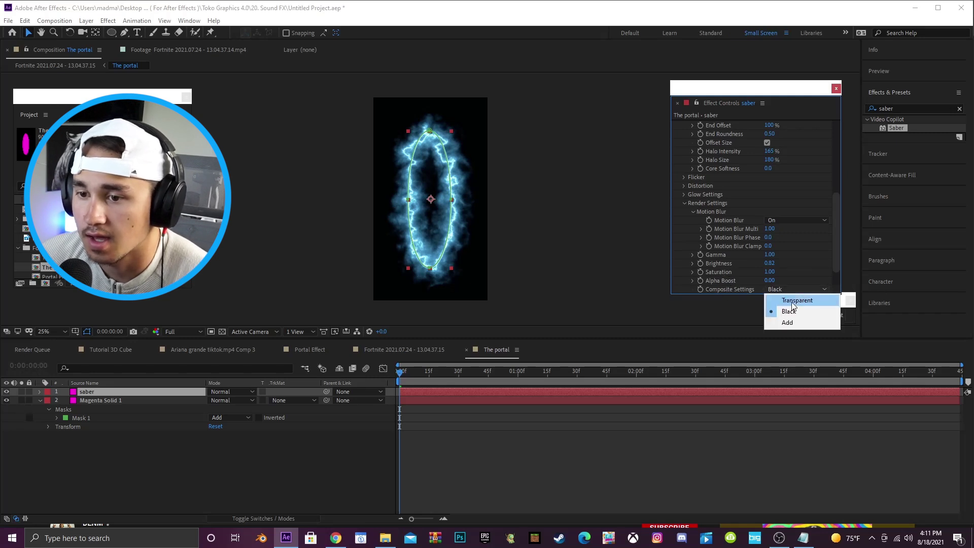
click(795, 301)
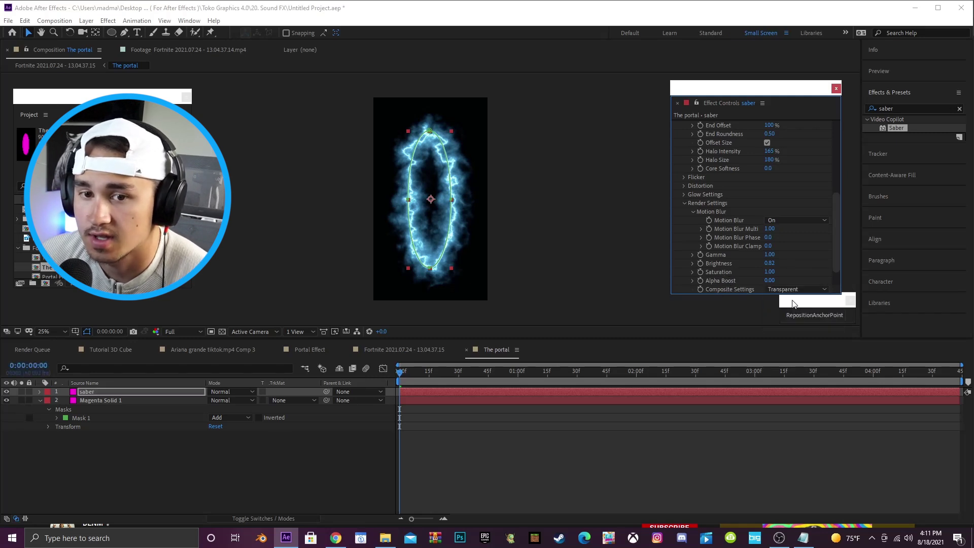
click(425, 454)
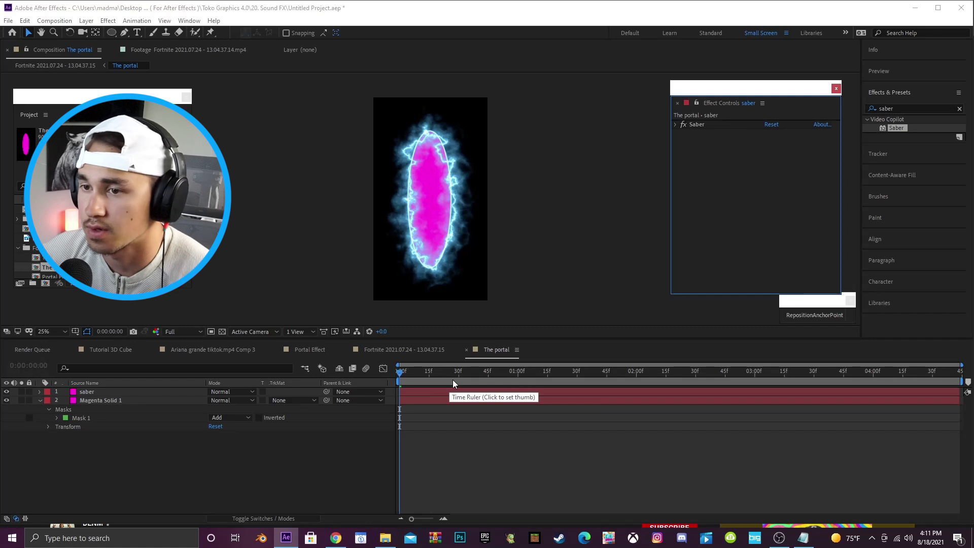
Add an adjustment layer above the saber layer and apply the uni.Heatwave effect to it
right_click(419, 435)
mouse_move(442, 326)
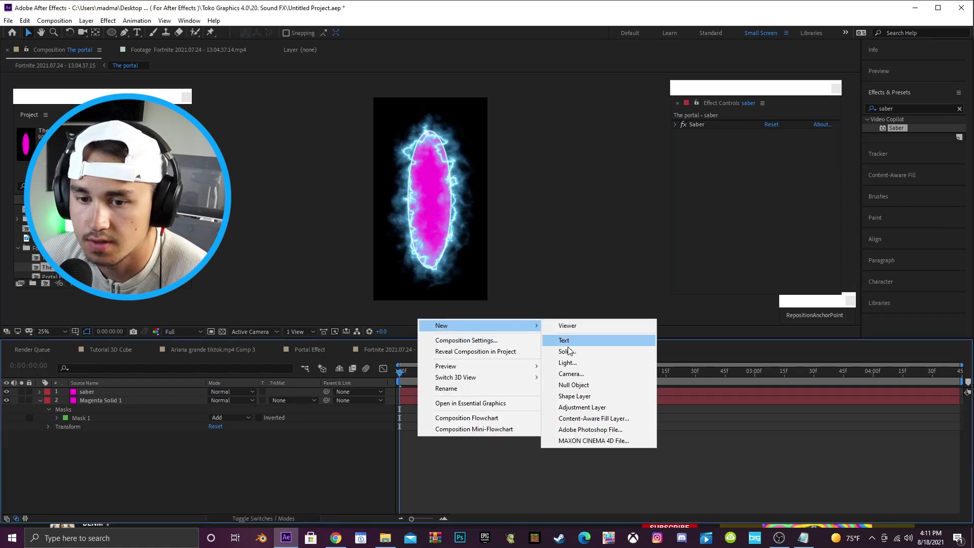
click(579, 407)
click(898, 108)
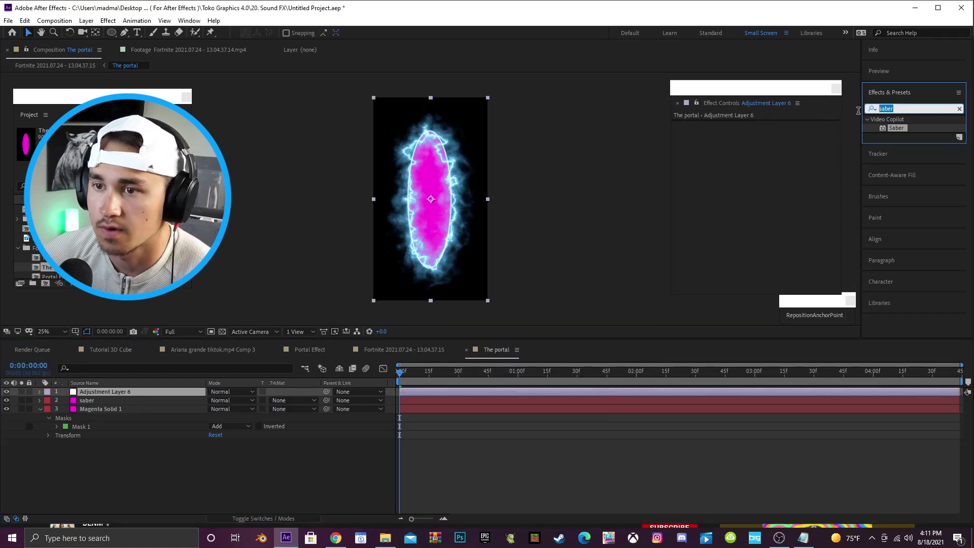
text(uni)
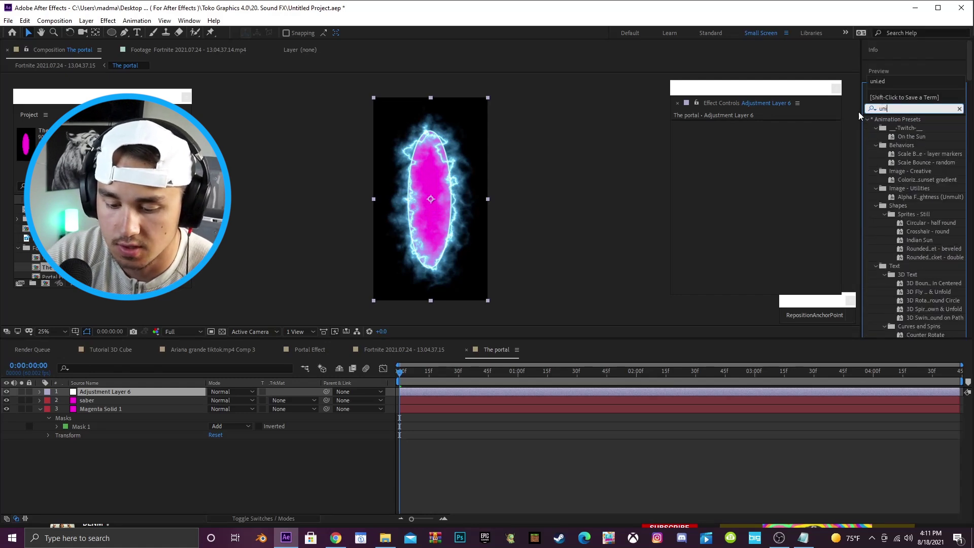
text(.heat)
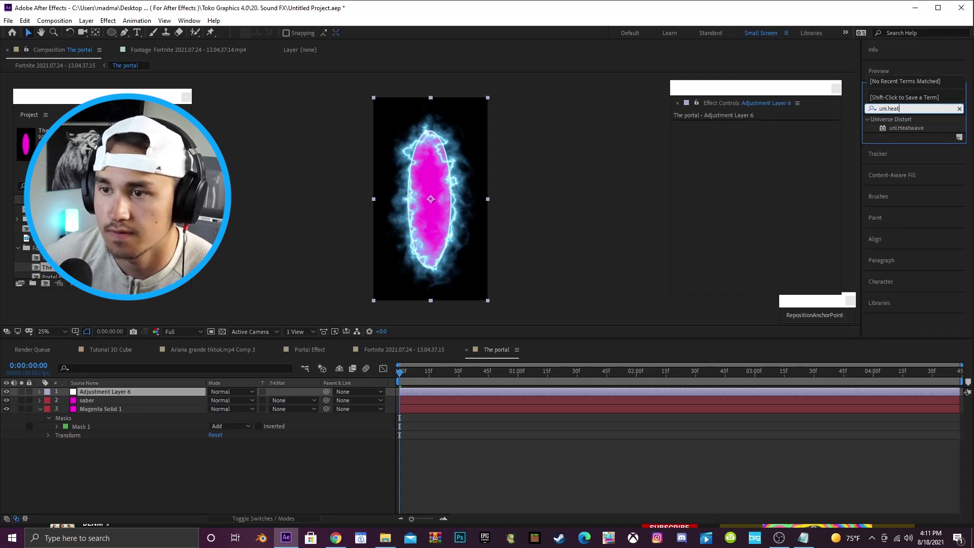
drag(911, 131, 696, 143)
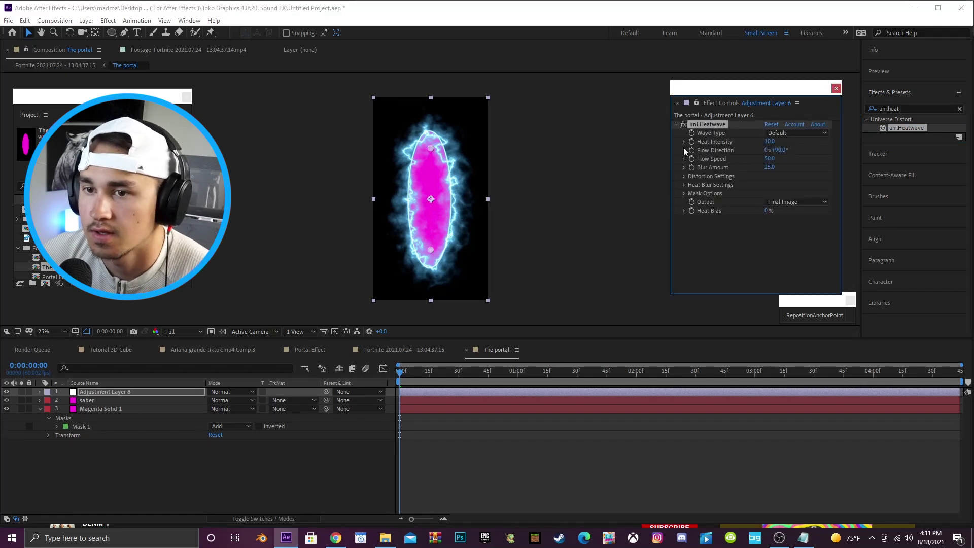
Set the Heatwave effect's flow speed to 28 and its blur amount to 16
click(770, 160)
text(20)
key(Return)
click(771, 168)
text(15)
key(Return)
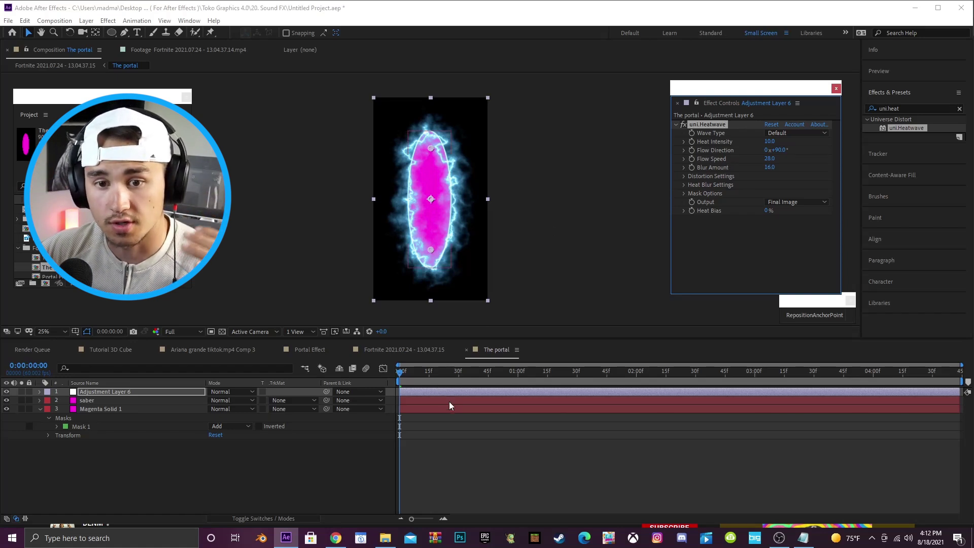
Apply the S_WarpChroma effect to the adjustment layer and lower its From Z Dist value
click(915, 108)
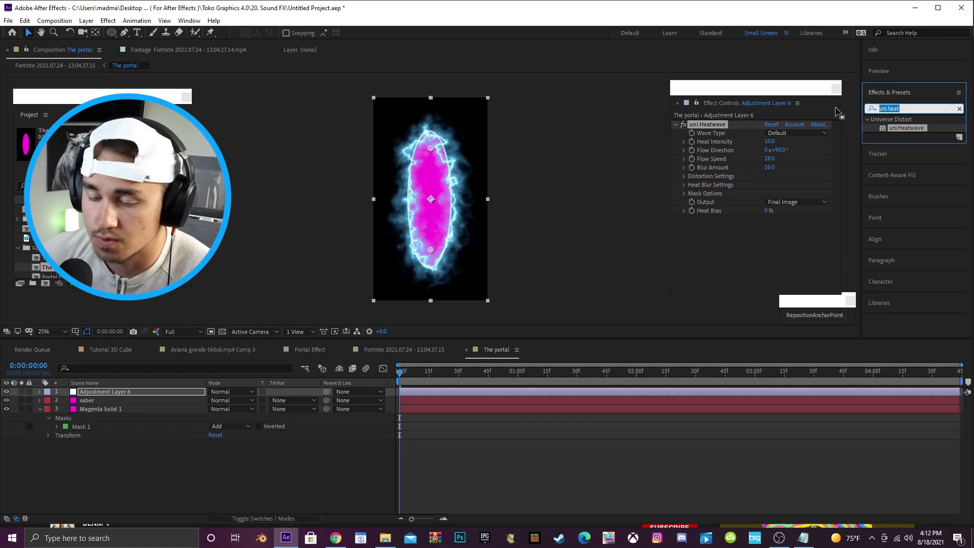
key(BackSpace)
text(warpchroma)
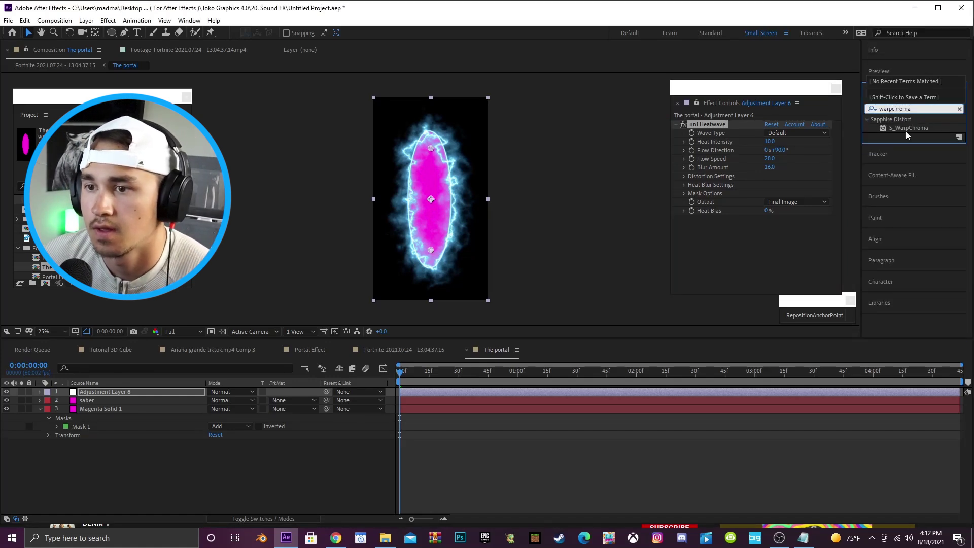
drag(906, 130, 781, 206)
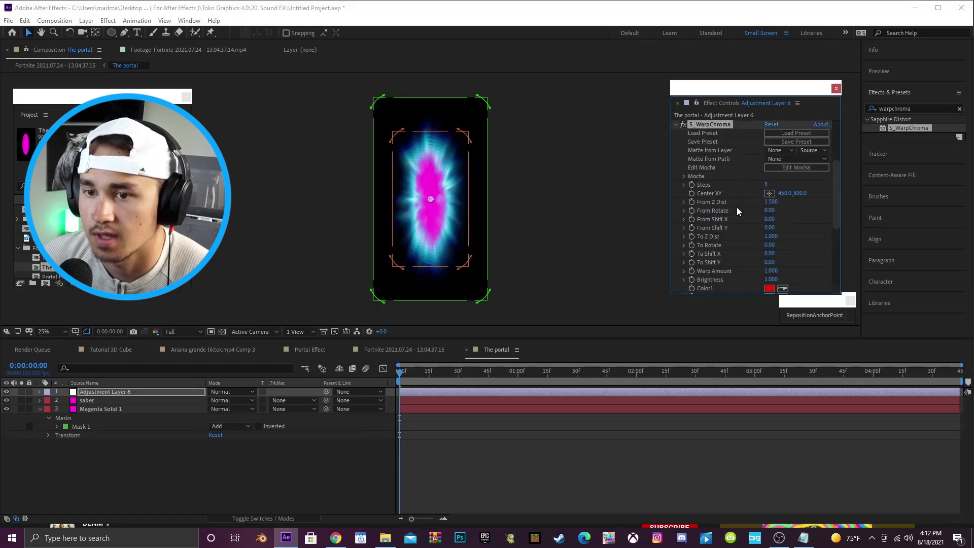
click(770, 202)
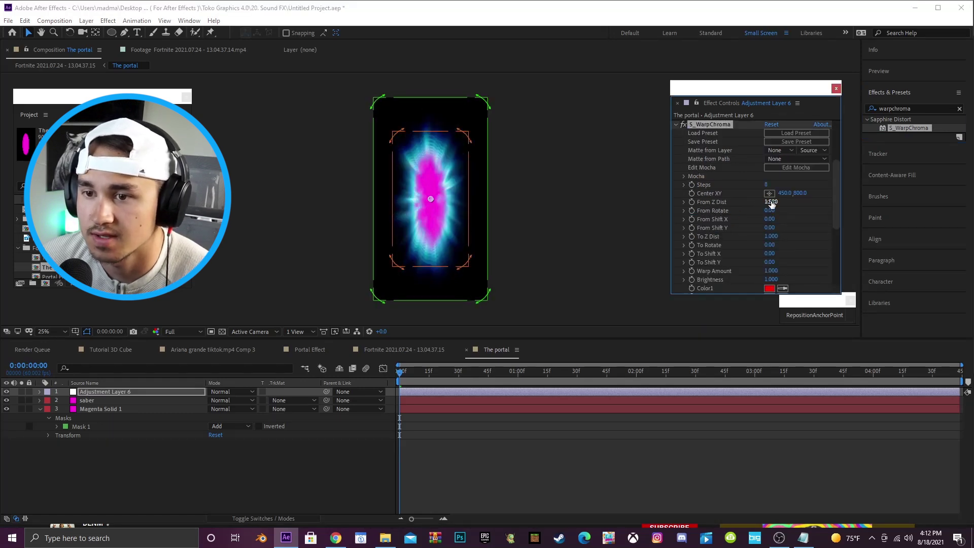
key(BackSpace)
key(Return)
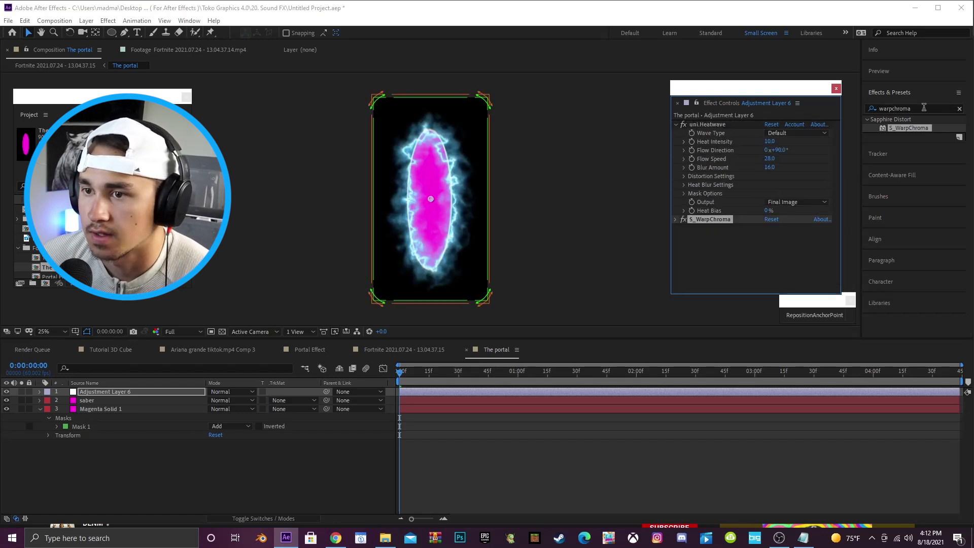
Find the Deep Glow effect and add it to the adjustment layer below S_WarpChroma
drag(919, 108, 820, 115)
key(BackSpace)
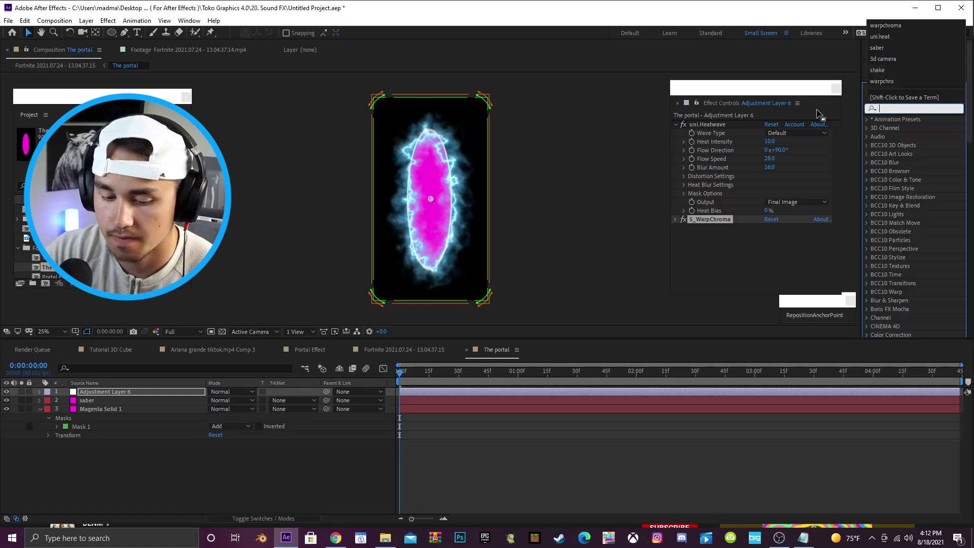
text(deep)
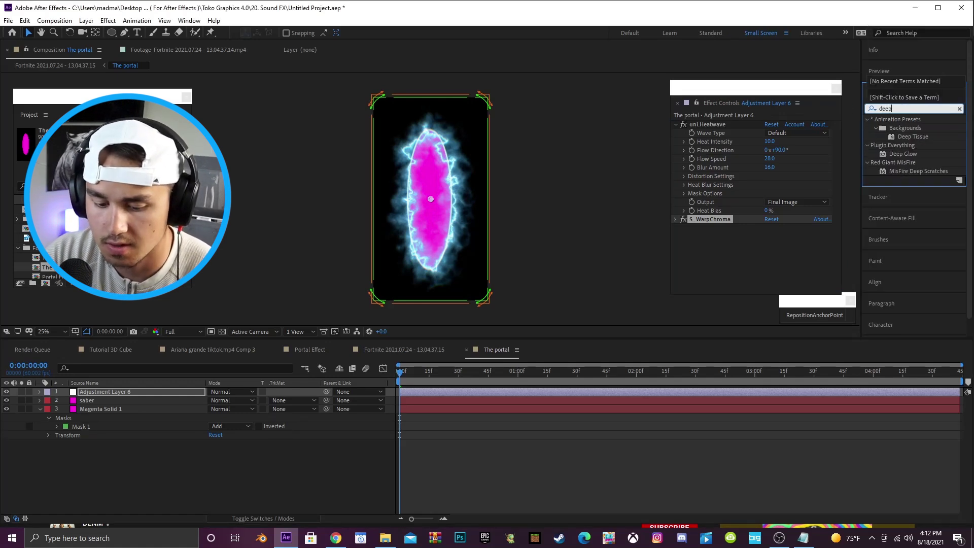
text( glow)
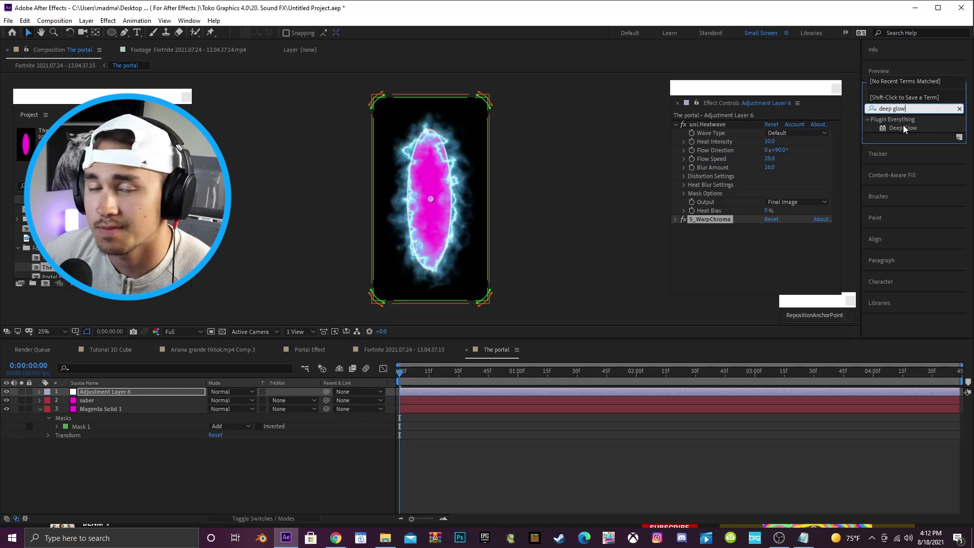
drag(896, 129, 705, 226)
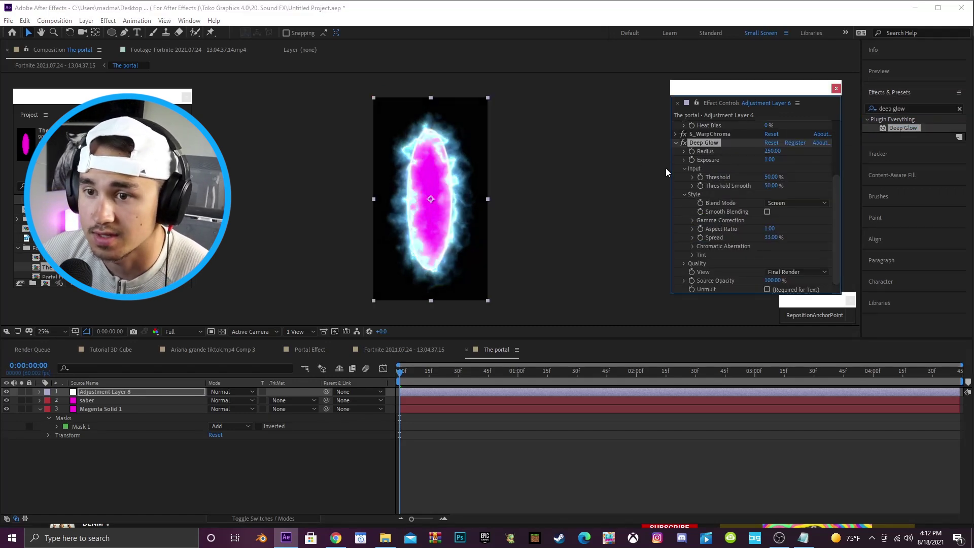
Set Deep Glow's radius to 400 and its exposure to 0.78, and adjust its input threshold
click(770, 151)
text(400)
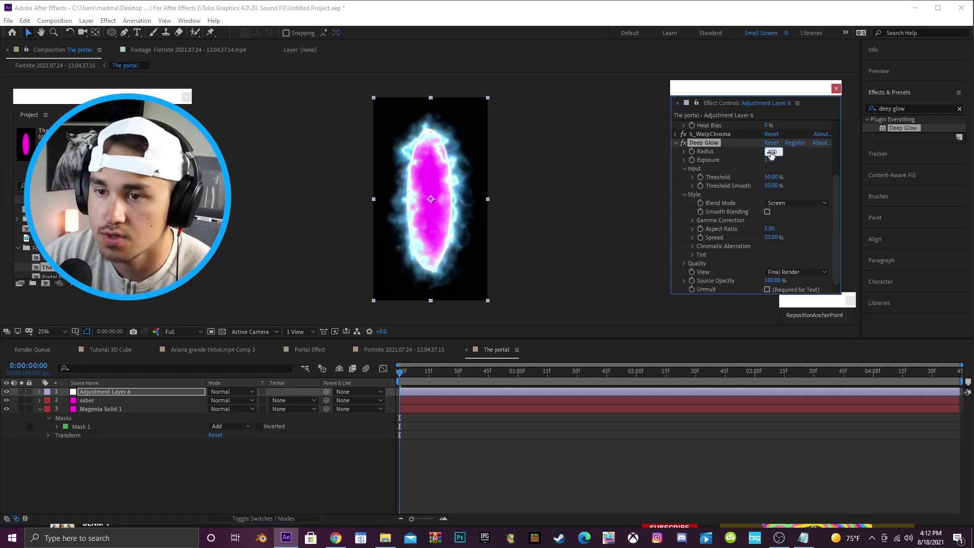
key(Return)
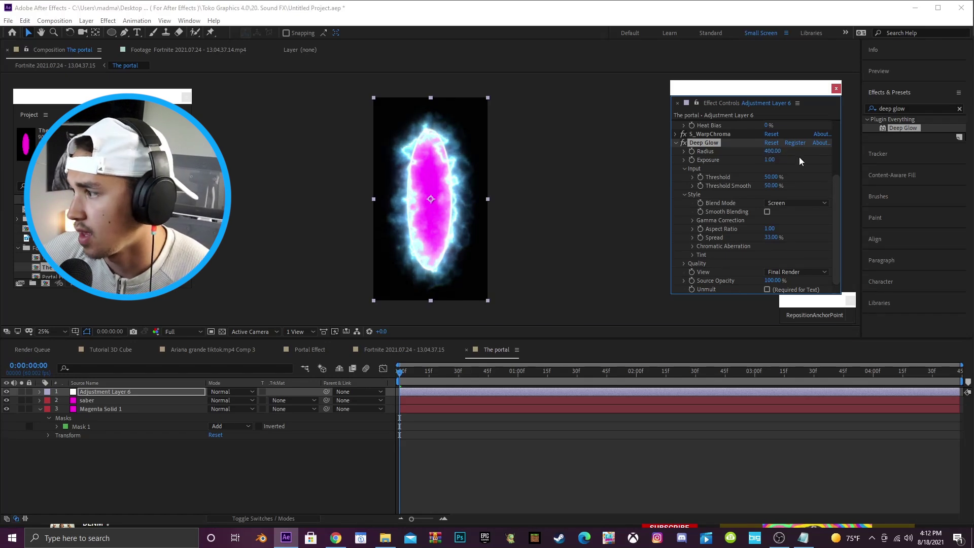
click(766, 160)
text(0.78)
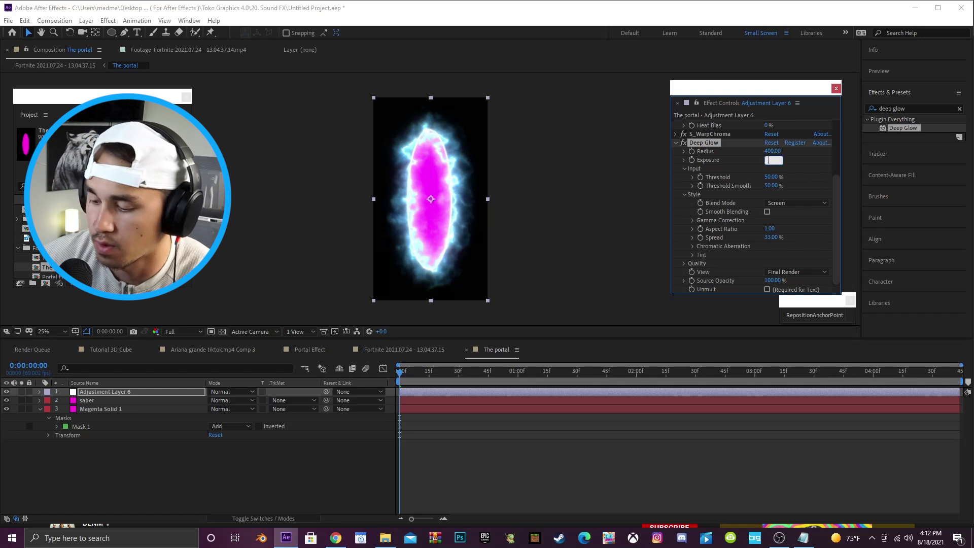
key(Return)
drag(771, 178, 803, 176)
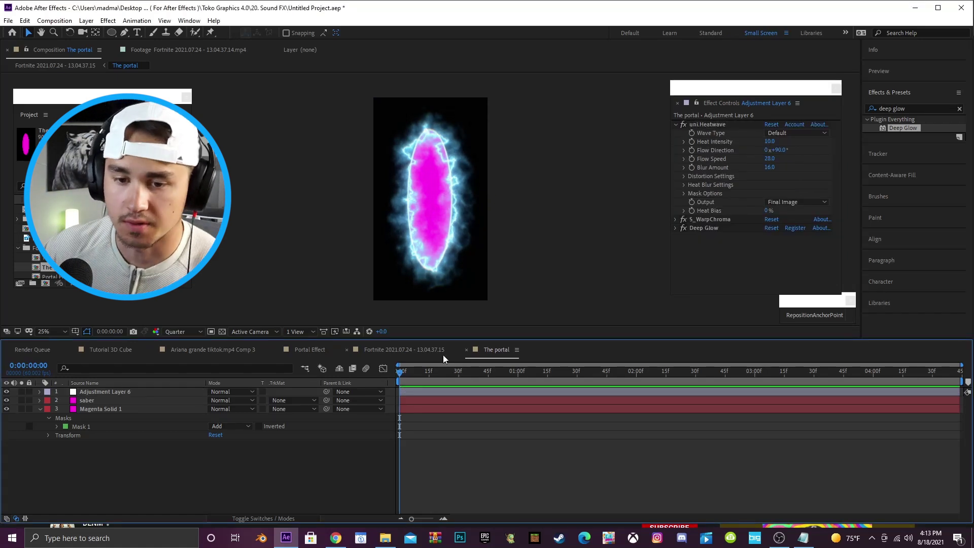
In the Fortnite composition, apply the BCC Radial Blur effect to the Fortnite footage layer
click(410, 348)
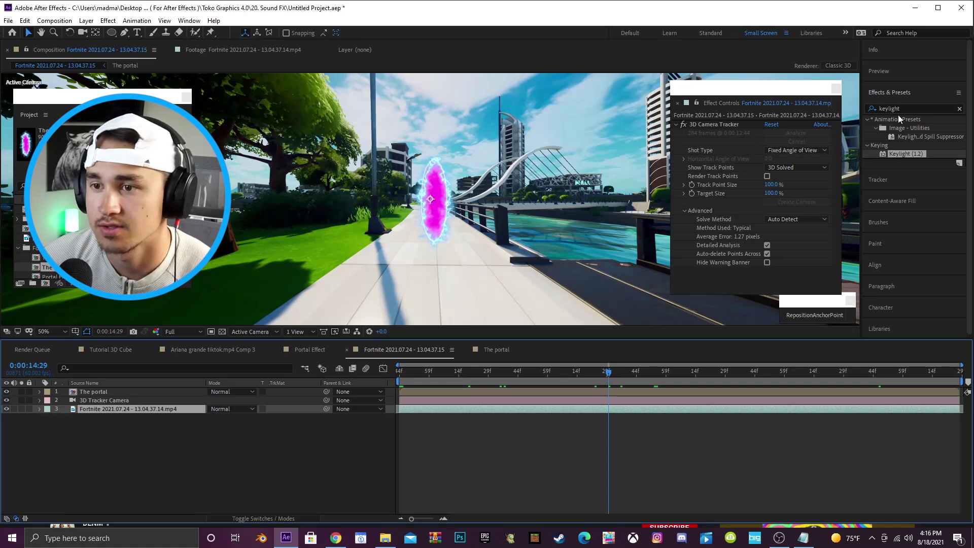
click(914, 109)
text(radial)
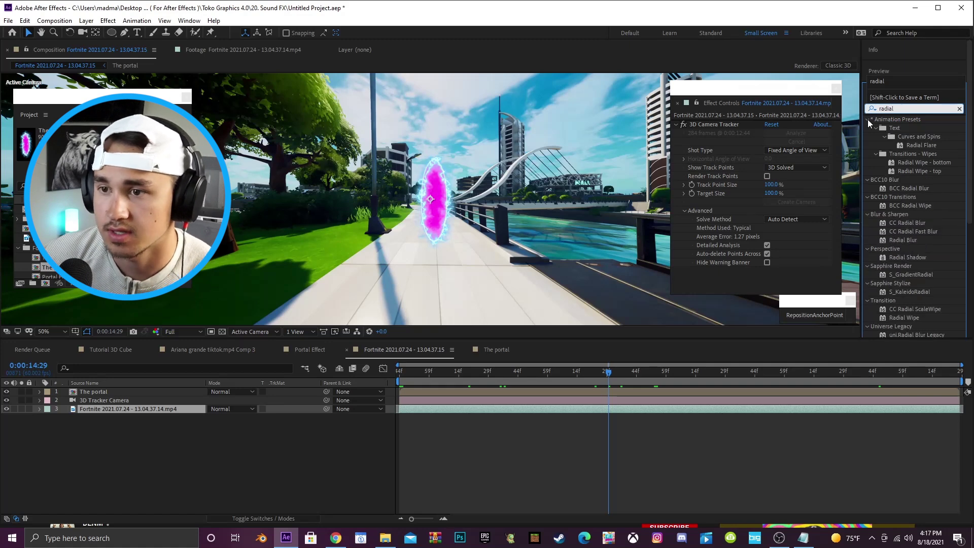
text( blur)
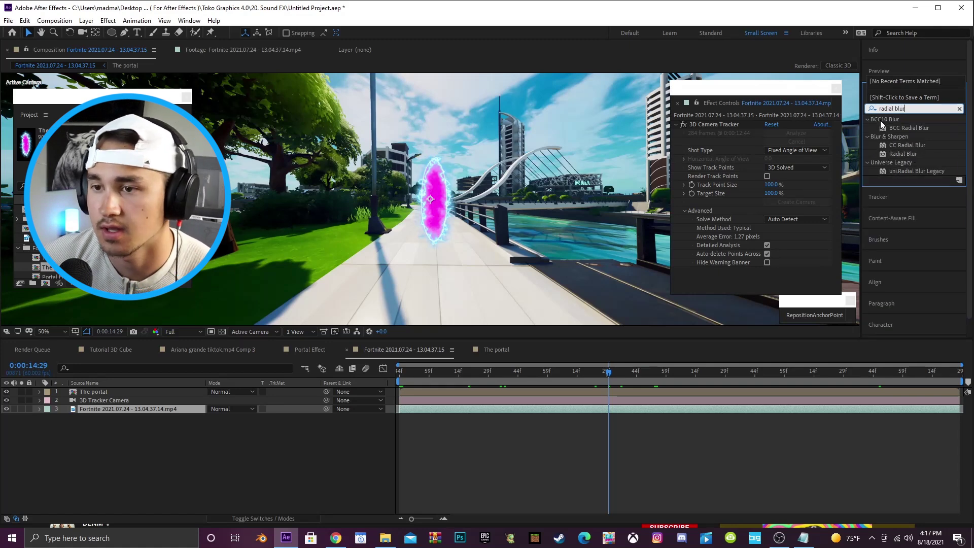
drag(910, 128, 490, 408)
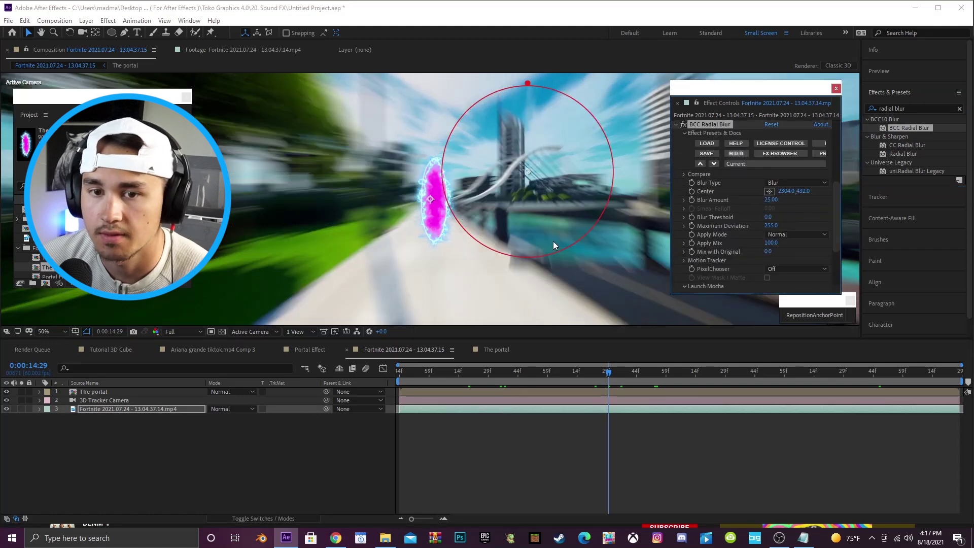
Center the radial blur at 1920, 540 and set its blur amount to 10
drag(785, 194, 970, 194)
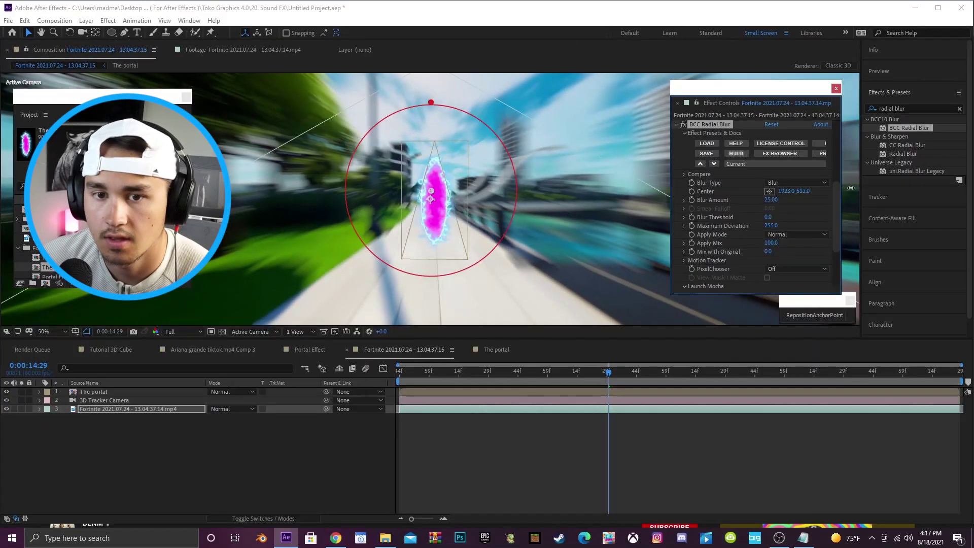
scroll(779, 311, down, 1)
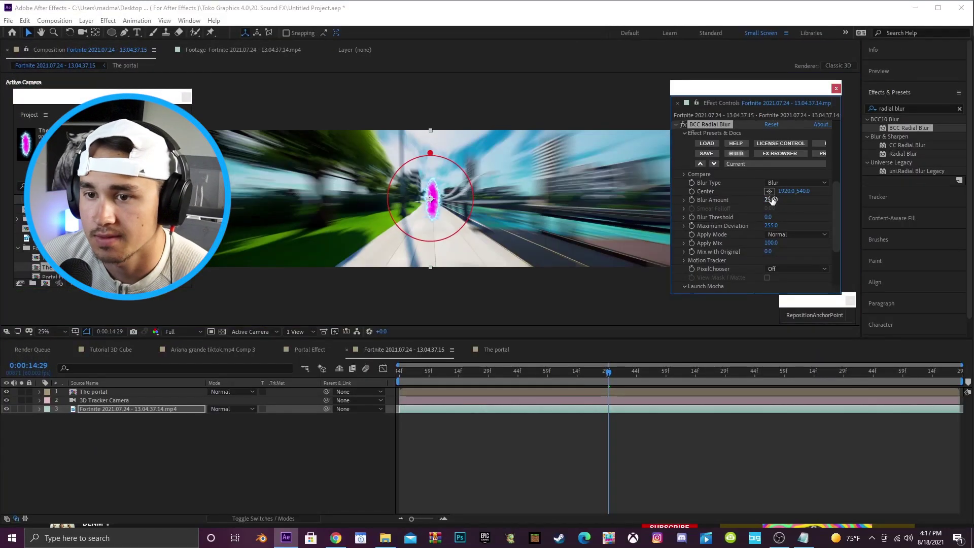
click(770, 199)
text(10)
key(Return)
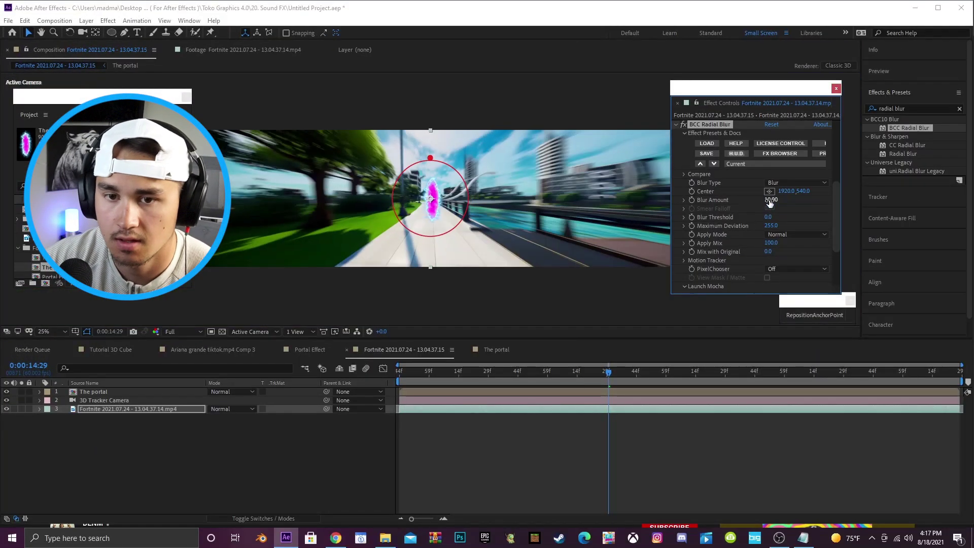
click(611, 432)
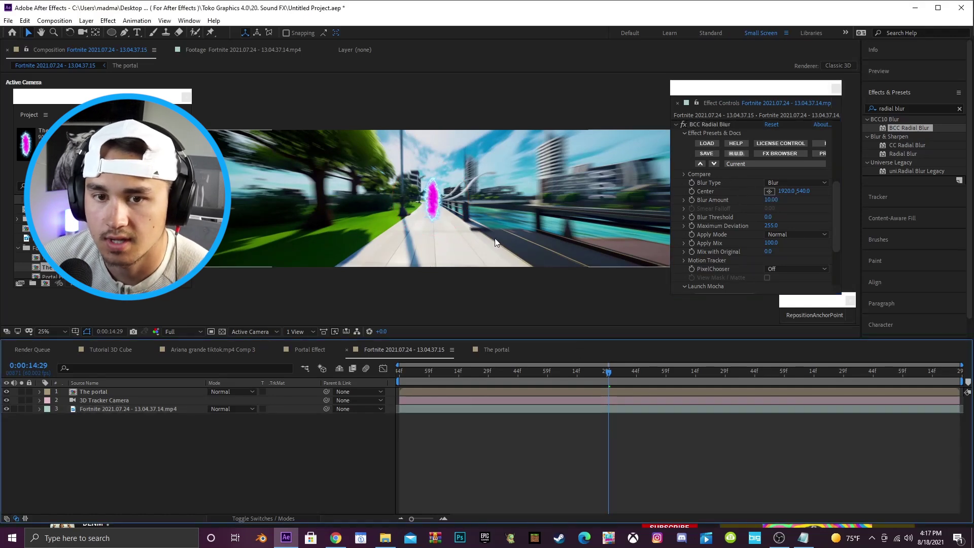
scroll(515, 215, up, 1)
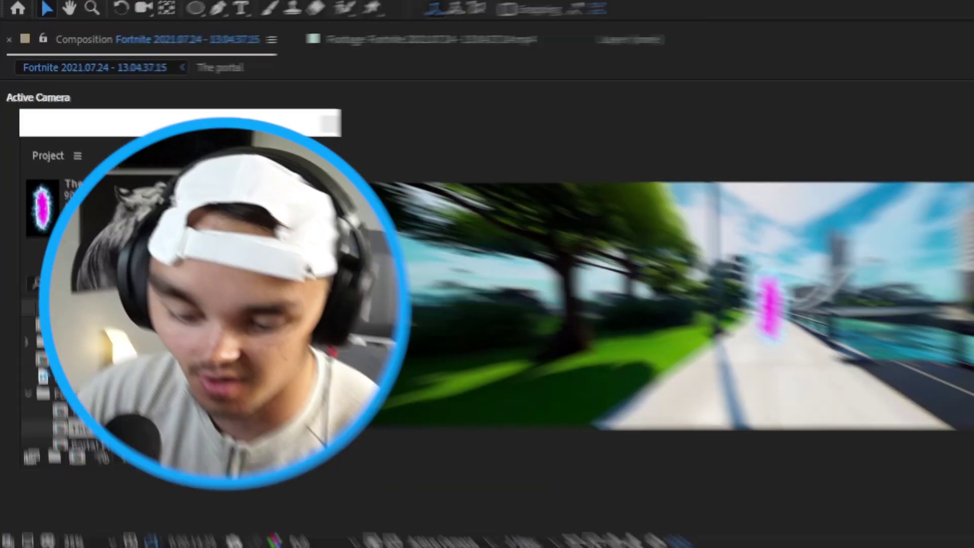
Apply the S_WarpChroma effect to the Fortnite footage layer and set its From Z Dist to 0.970
text(warp)
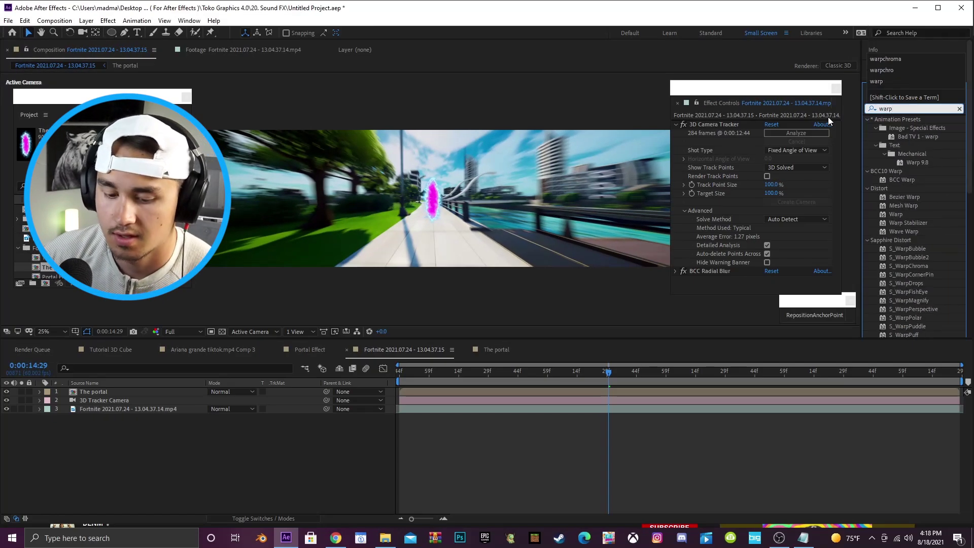
text(chroma)
drag(921, 128, 589, 409)
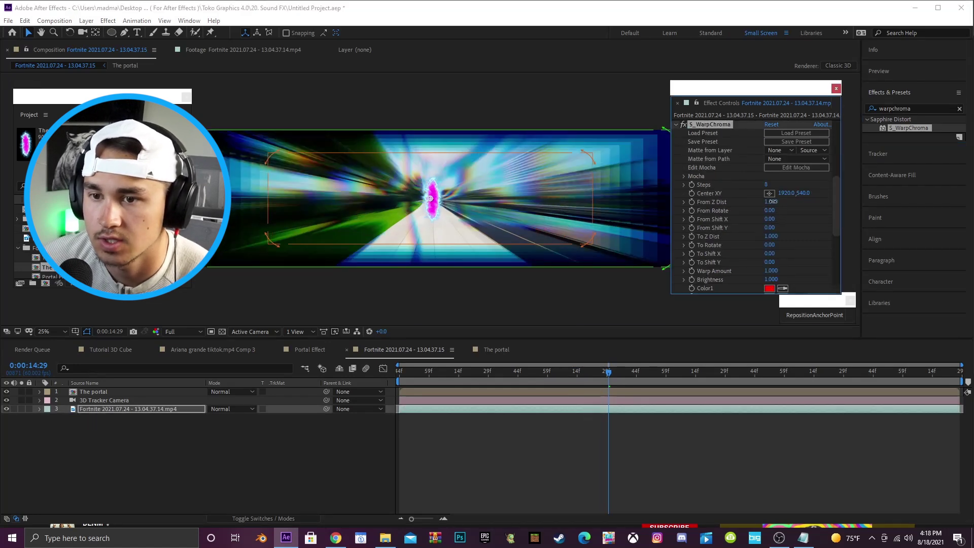
click(771, 202)
key(BackSpace)
text(.970)
key(Return)
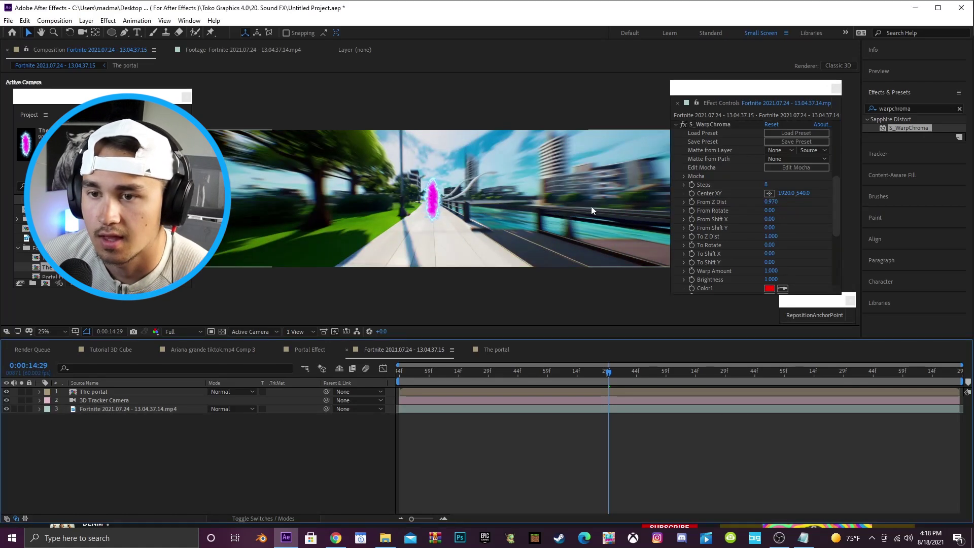
click(676, 125)
Find the uni.Heatwave effect and apply it to the Fortnite footage layer
click(913, 108)
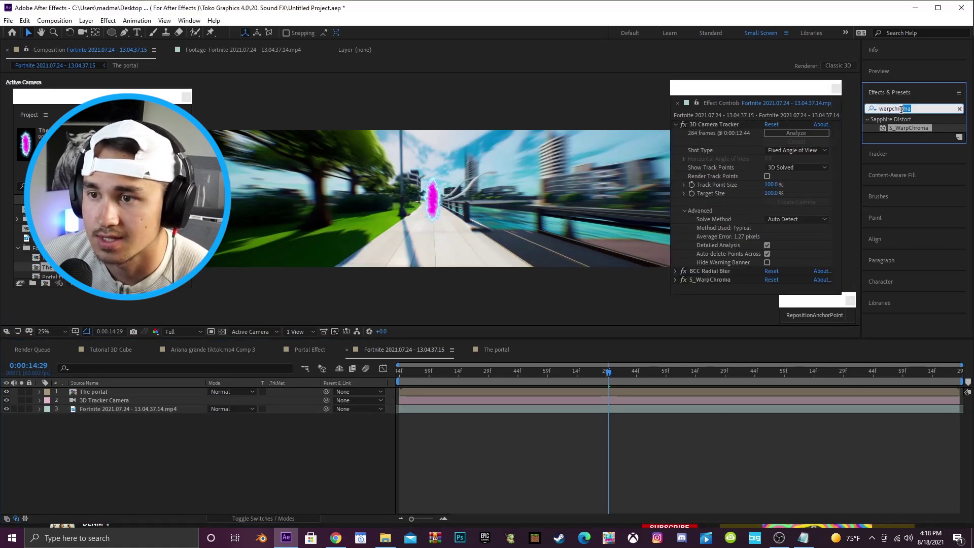
key(BackSpace)
key(BackSpace)
key(BackSpace)
key(BackSpace)
key(BackSpace)
key(BackSpace)
key(BackSpace)
key(BackSpace)
key(BackSpace)
key(BackSpace)
text(heatwa)
drag(903, 128, 591, 407)
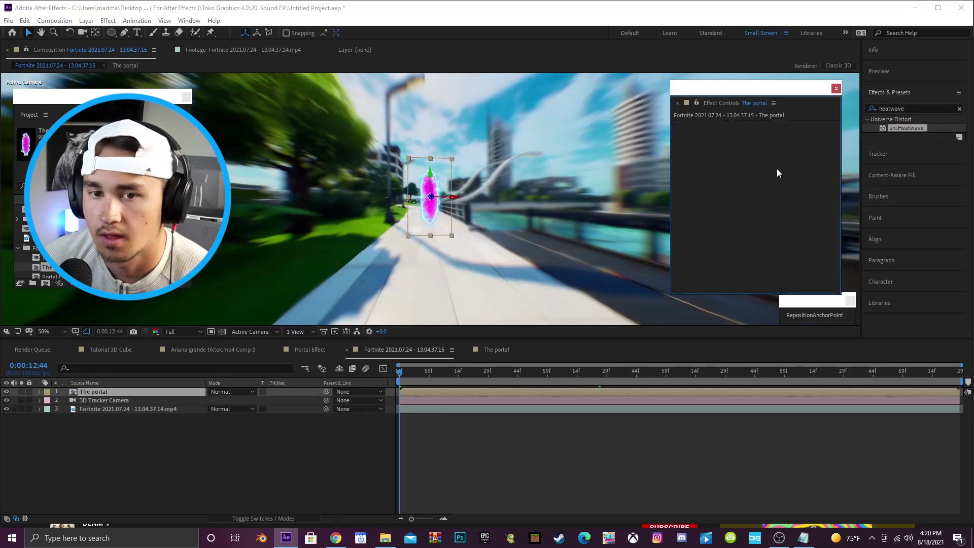
Apply the uni.Heatwave effect to The portal layer and play back the composition
drag(912, 127, 429, 394)
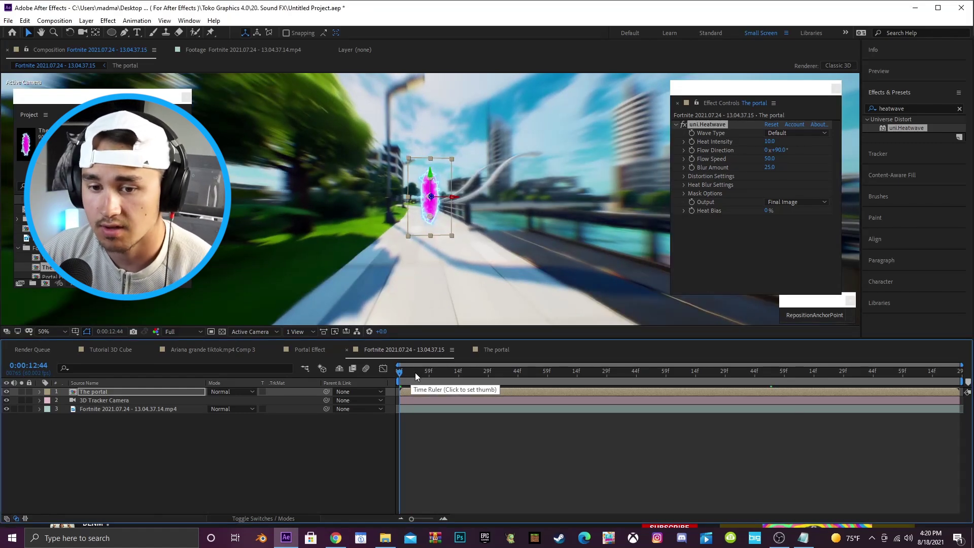
key(space)
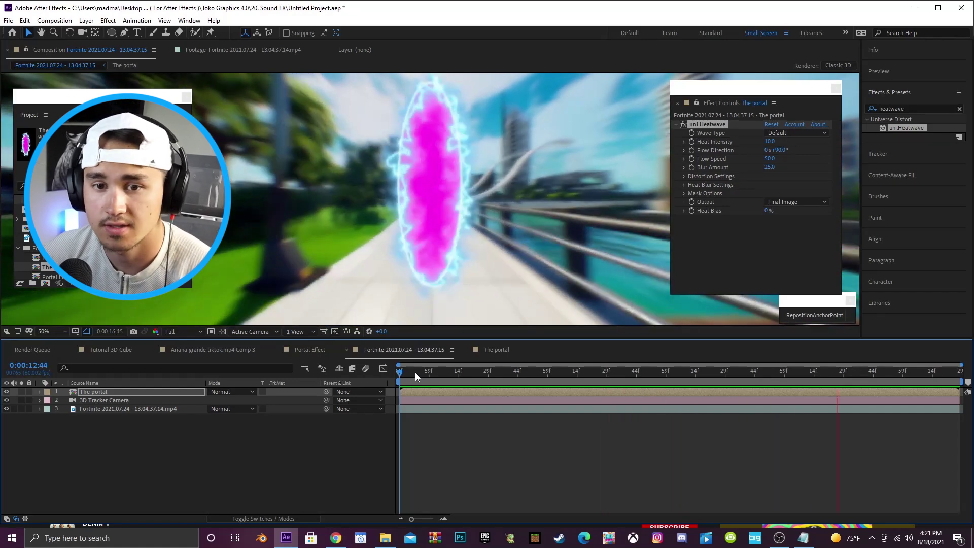
click(714, 374)
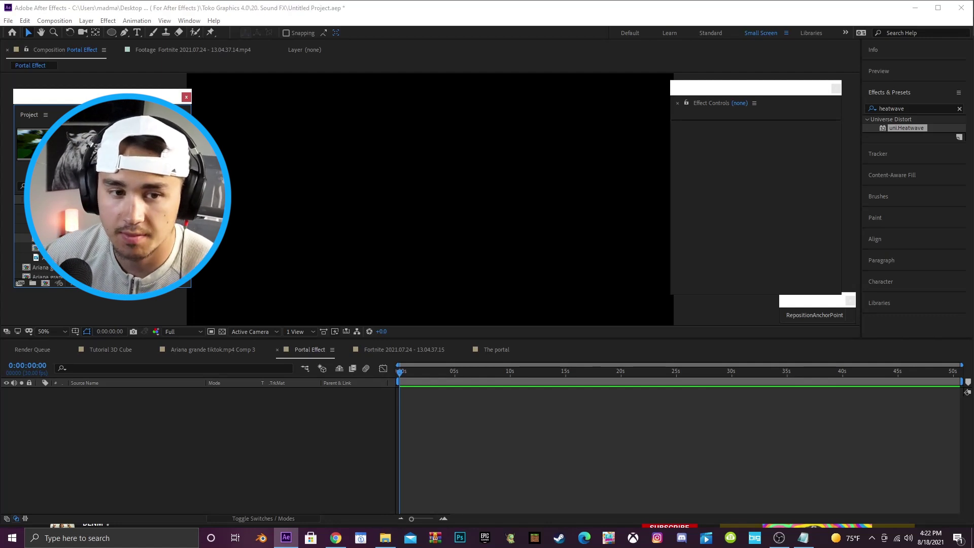
Place the Fortnite composition in the Portal Effect composition starting at 0:00:00:00, and move the current time to 0:00:01:24
drag(70, 238, 403, 394)
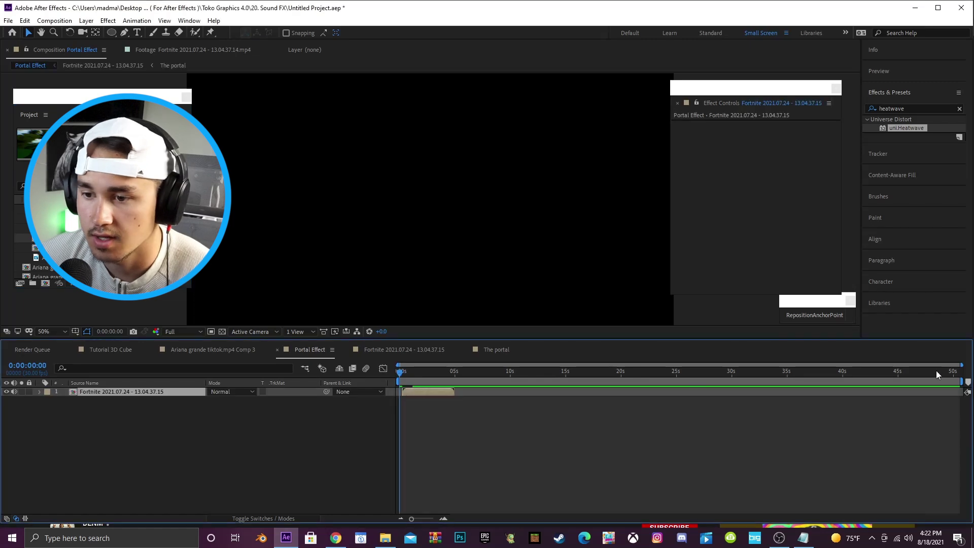
drag(962, 365, 450, 363)
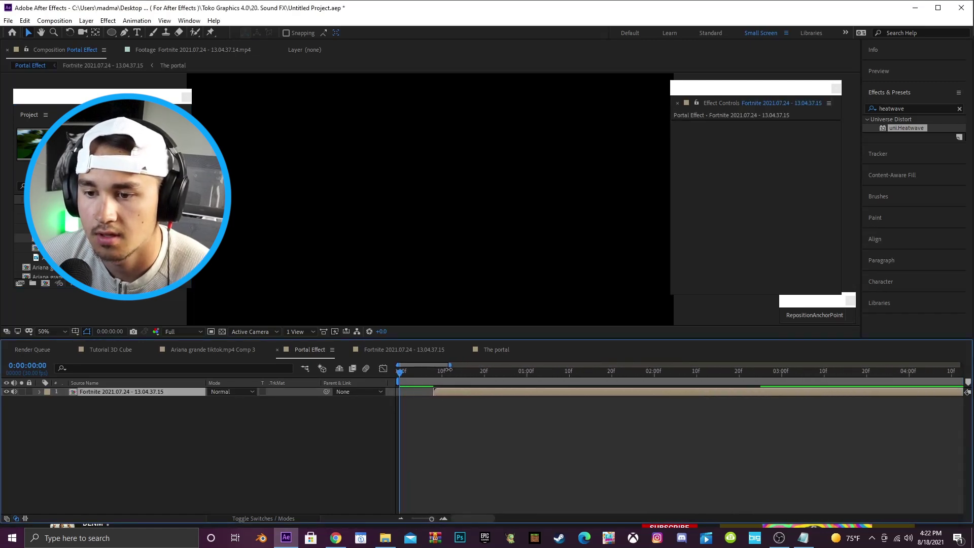
drag(521, 393, 507, 393)
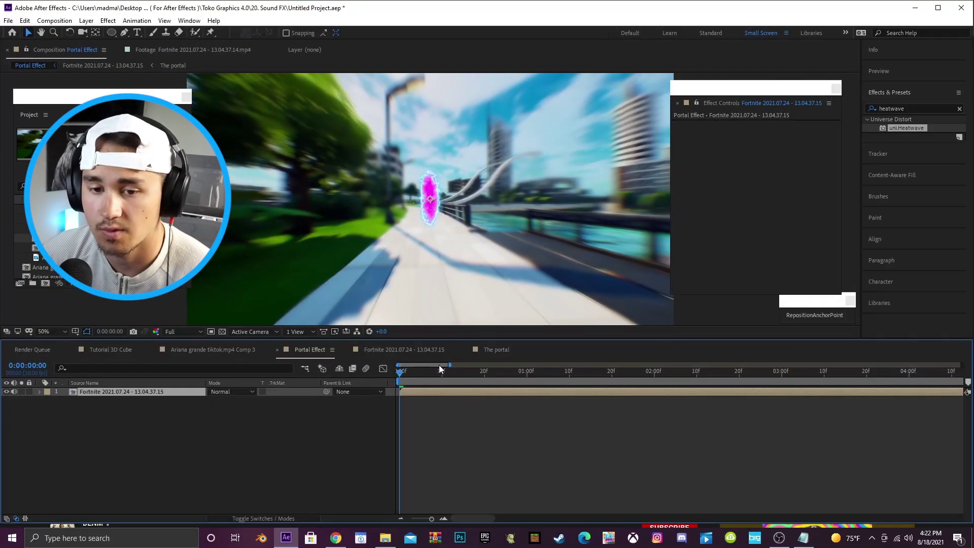
drag(439, 366, 449, 365)
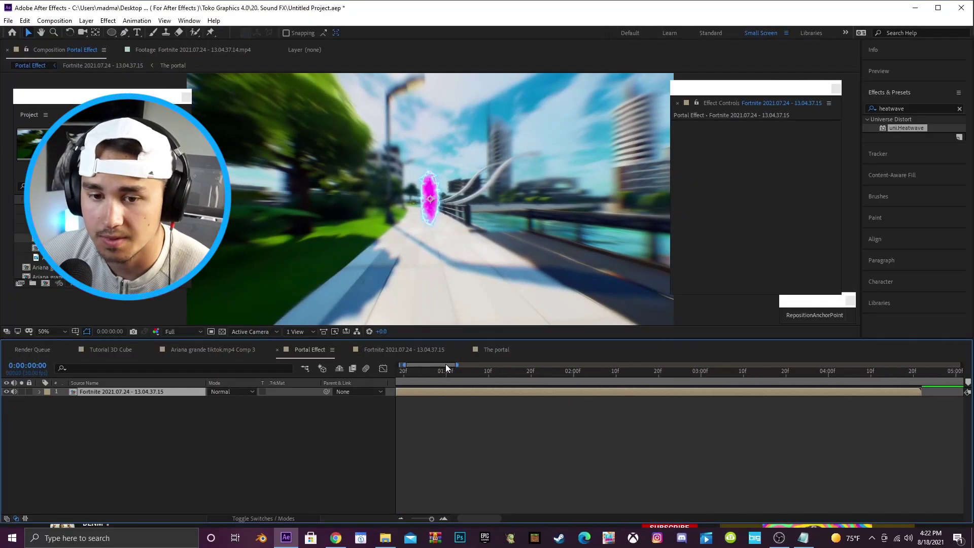
click(513, 371)
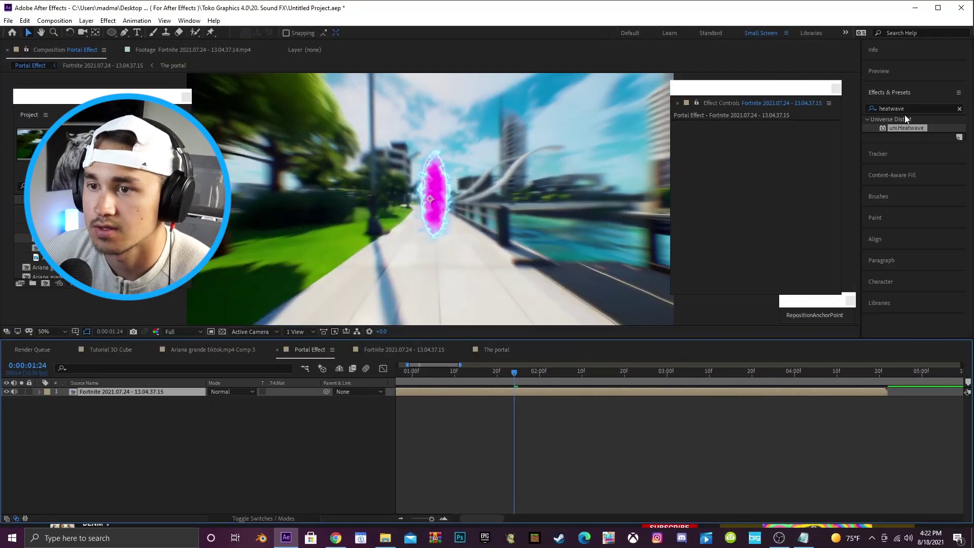
Find the Keylight (1.2) effect and apply it to the Fortnite layer in the Portal Effect composition
click(917, 108)
text(keyl)
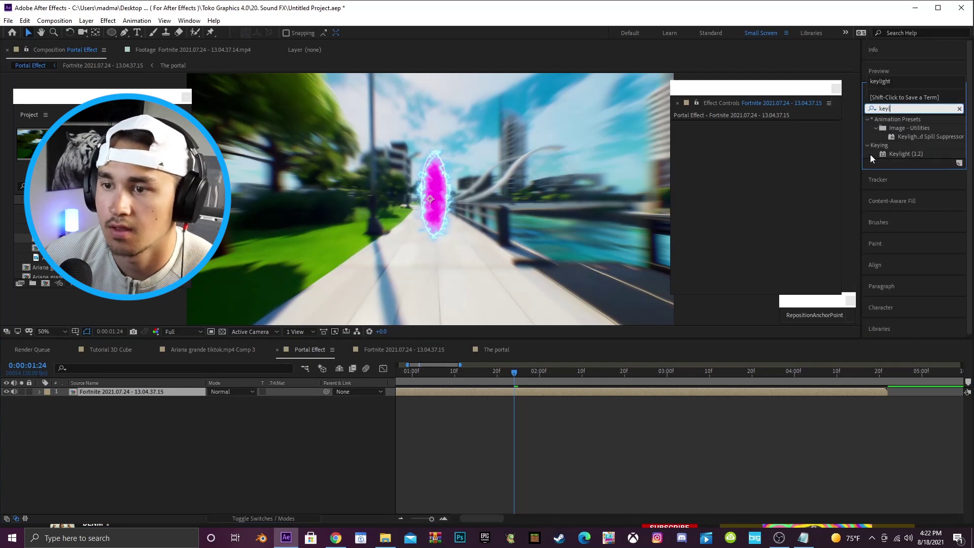
drag(896, 155, 498, 392)
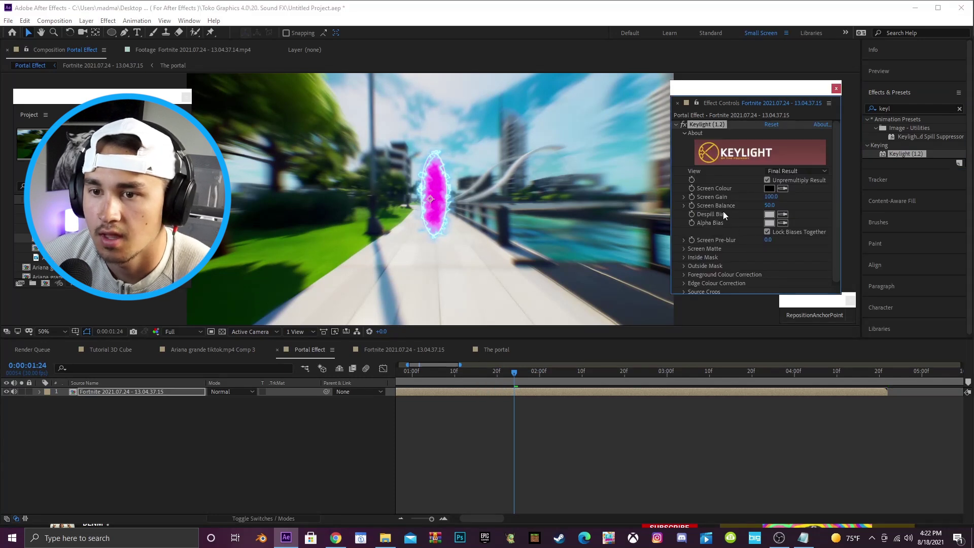
Sample the portal's magenta centre at 0:00:04:02 as the Keylight Screen Colour, with Screen Gain 170.0 and Screen Balance 1.0
drag(696, 373, 803, 372)
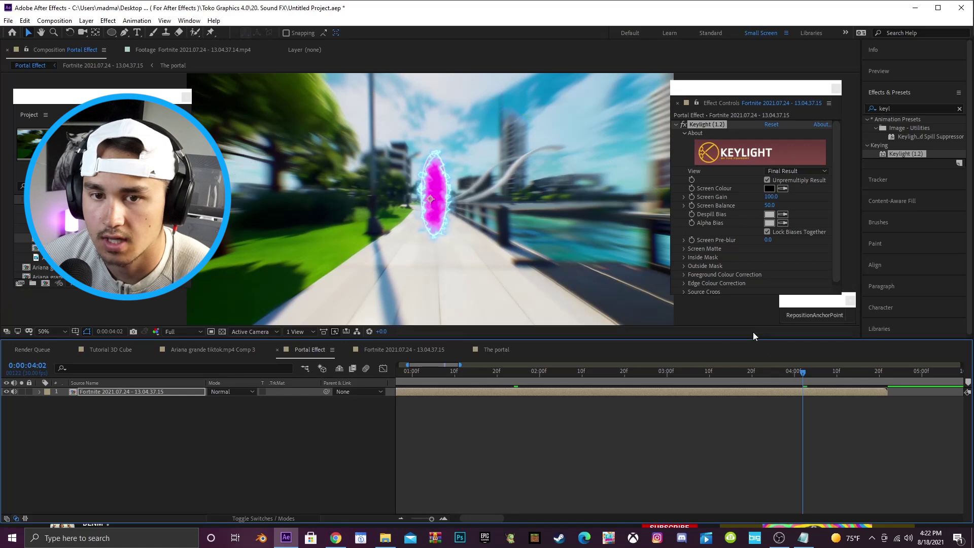
click(784, 189)
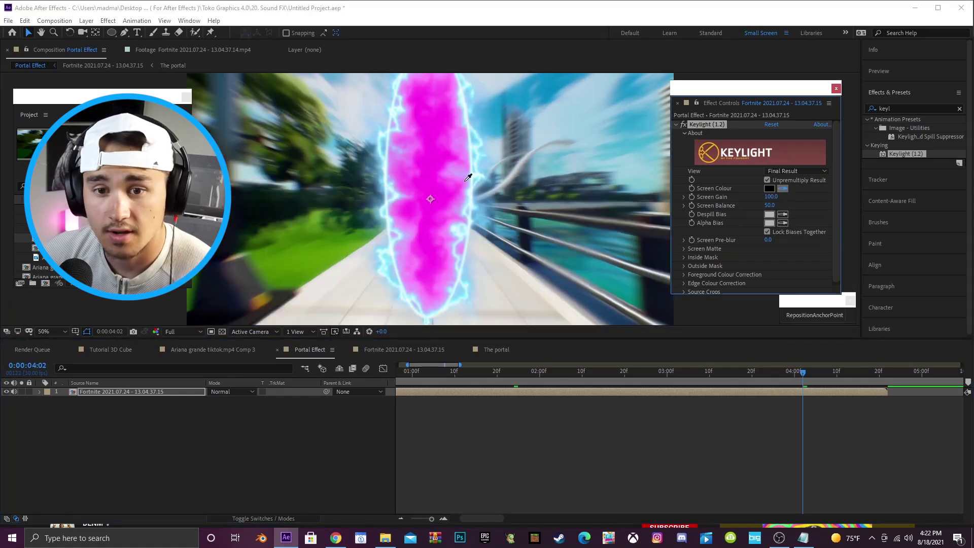
click(431, 183)
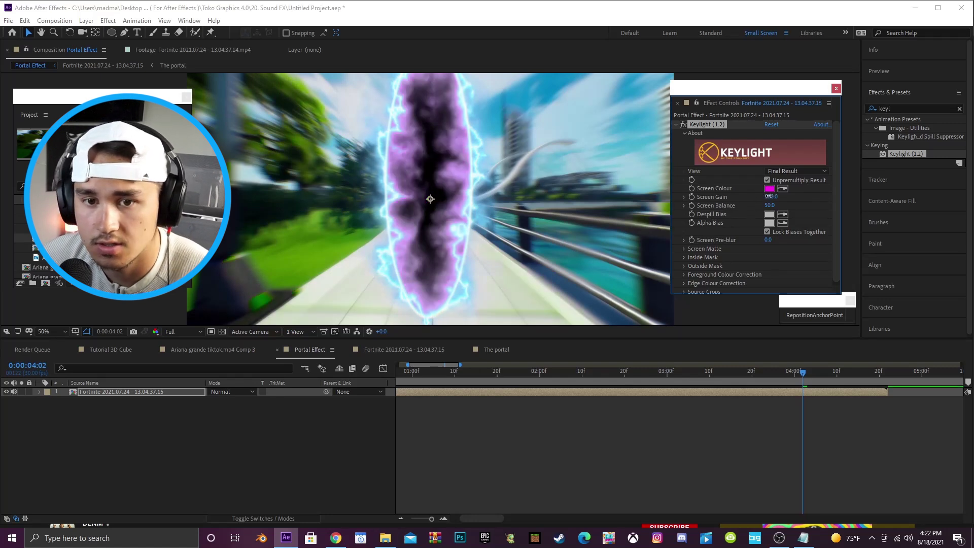
drag(771, 196, 729, 201)
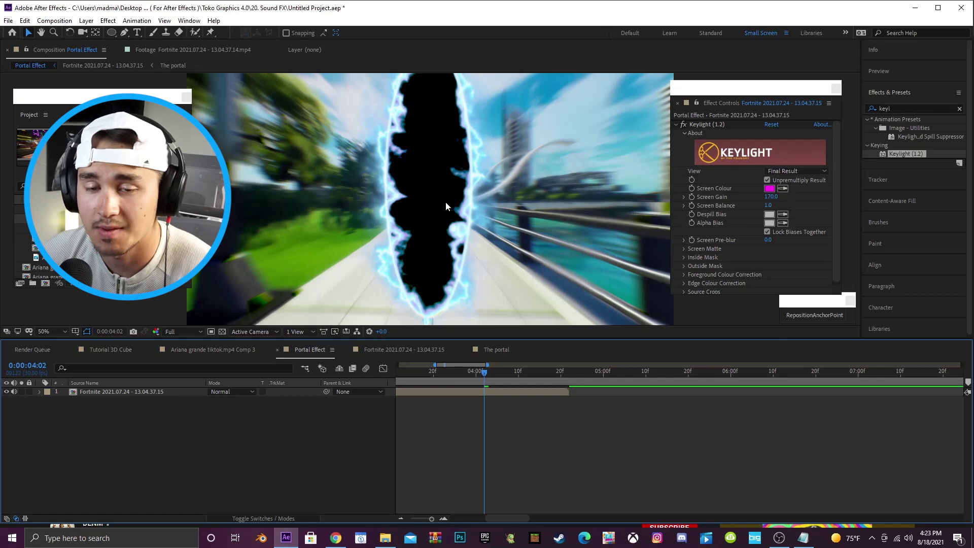
Add the clip Fortnite 2021-07-24 - 13-07-28-15.mp4 and the Rarin - Cash Out song beneath the keyed Fortnite layer
click(111, 248)
drag(112, 247, 481, 406)
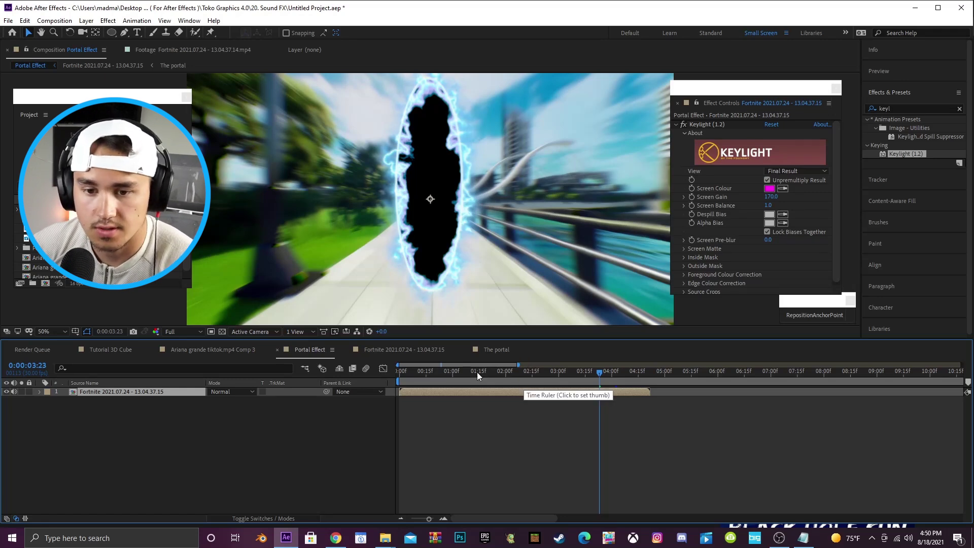
drag(50, 239, 591, 399)
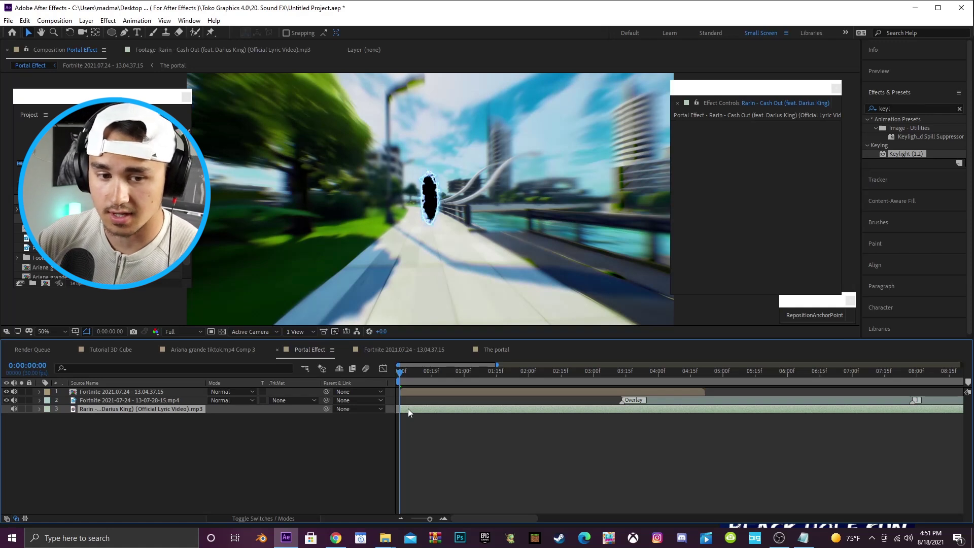
Reveal the song's audio waveform and shift the second Fortnite clip so its Overlay marker sits at 0:00:00:00
key(l)
key(l)
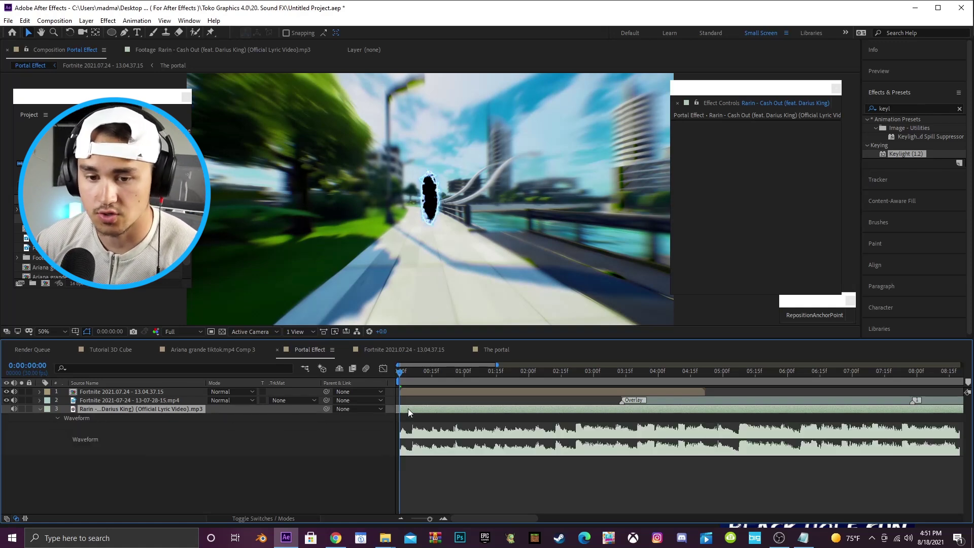
drag(496, 364, 479, 364)
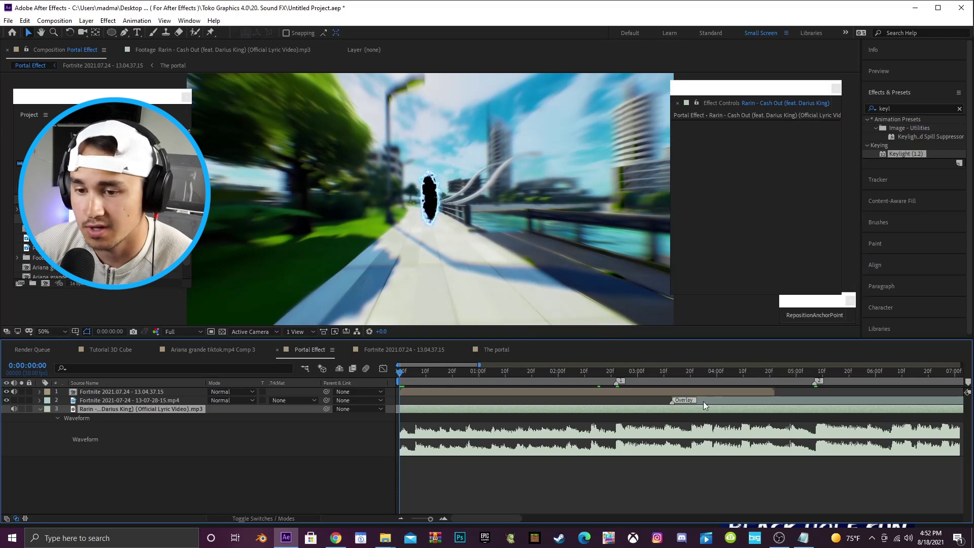
drag(705, 400, 434, 402)
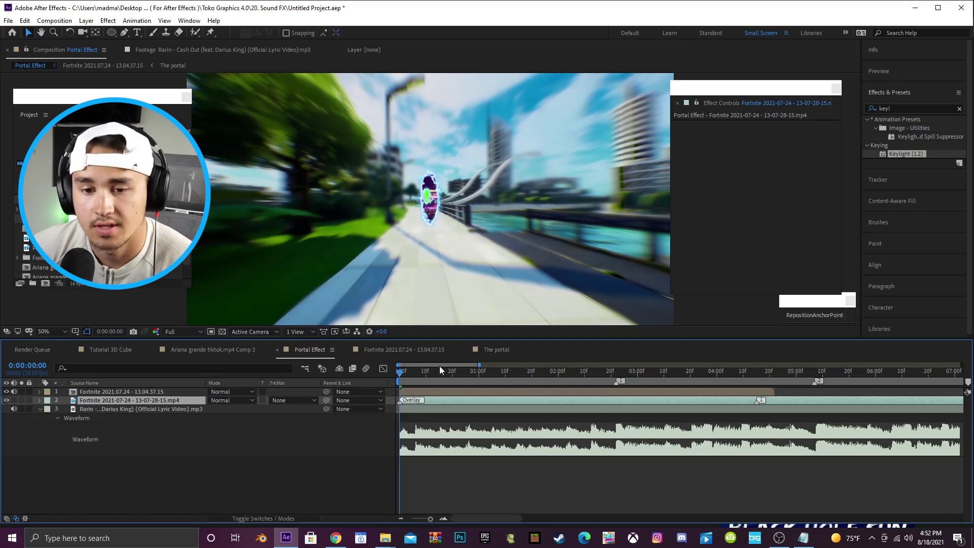
Time-remap the keyed Fortnite layer so its end keyframe falls at 0:00:02:22, and remove the rest of the layer after that point
click(566, 393)
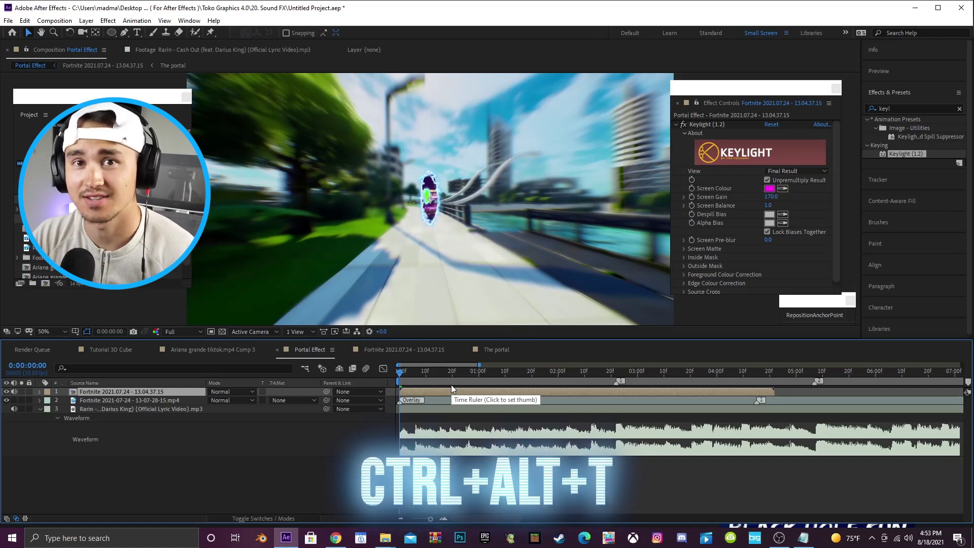
key(ctrl+alt+t)
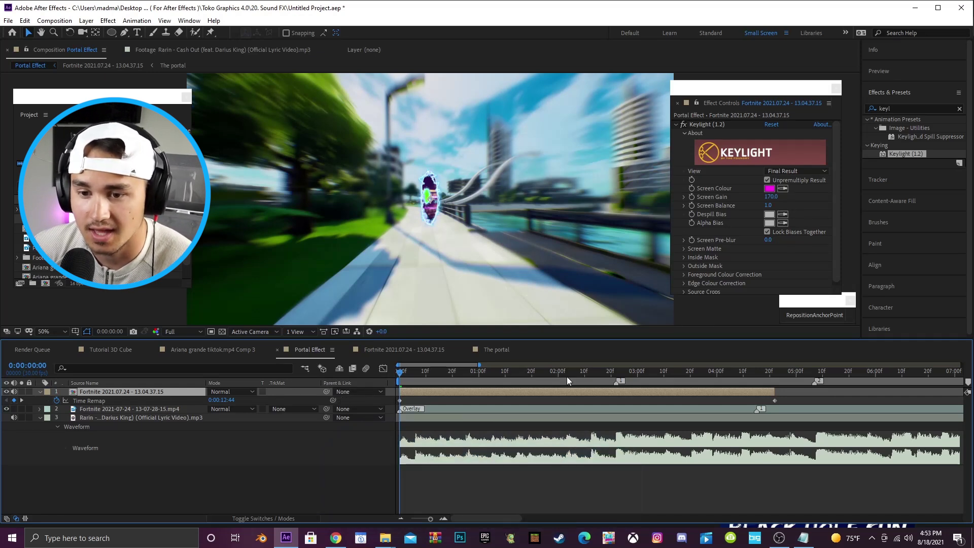
click(616, 371)
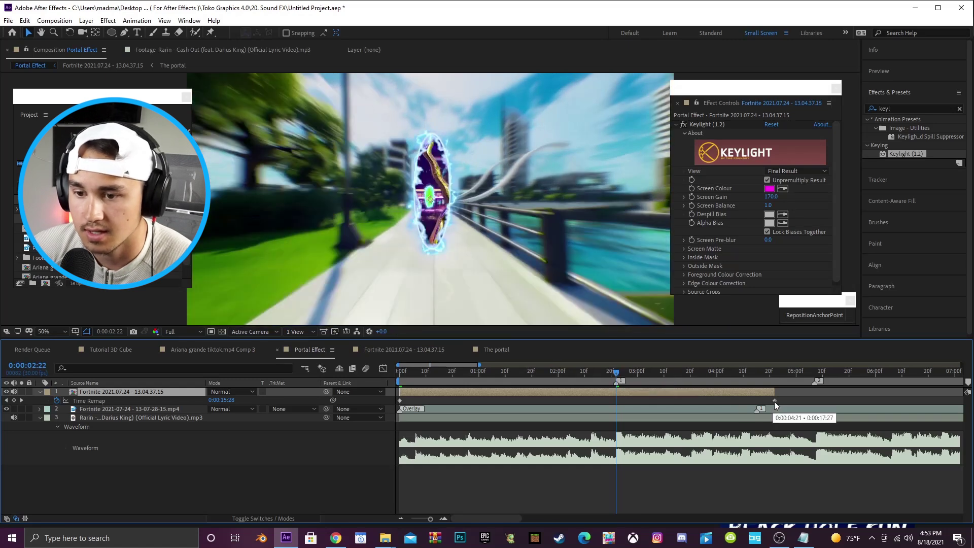
drag(775, 401, 617, 404)
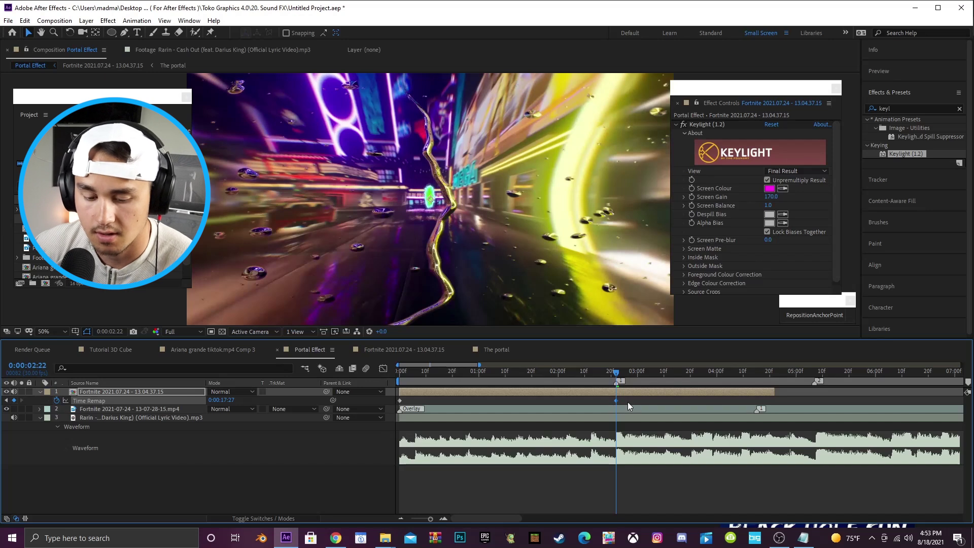
key(ctrl+shift+d)
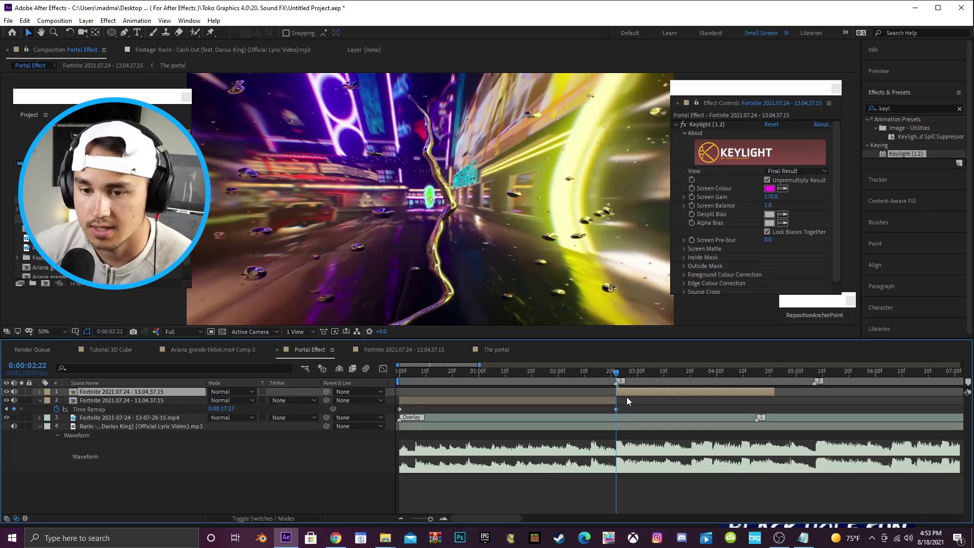
key(Delete)
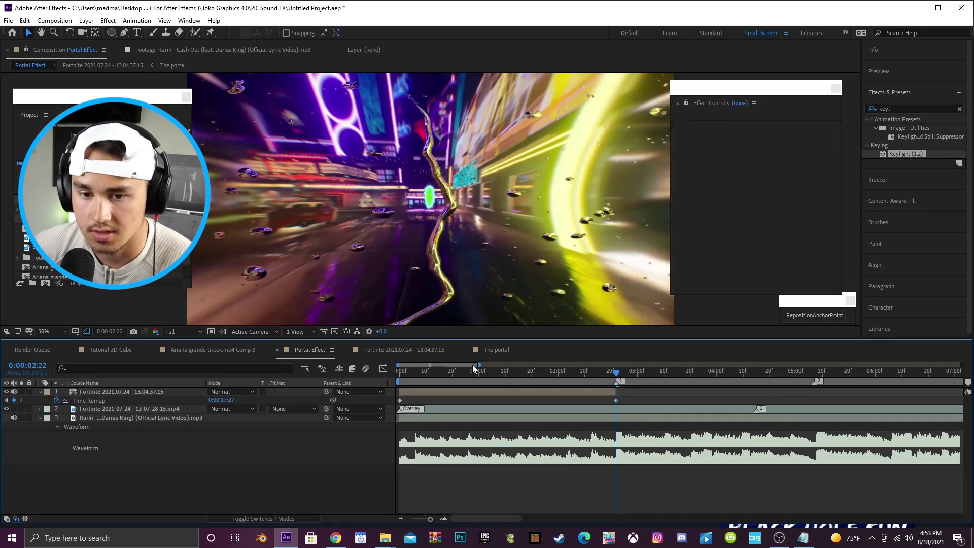
Easy Ease both time remap keyframes of the keyed Fortnite layer, reshape their curve to be steep at both ends, and preview it
drag(620, 400, 501, 402)
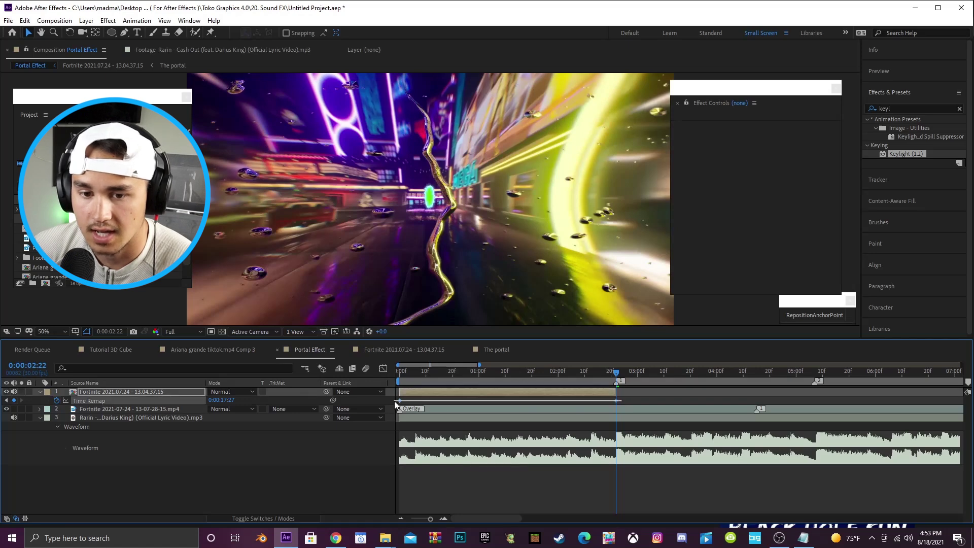
drag(394, 401, 391, 406)
key(F9)
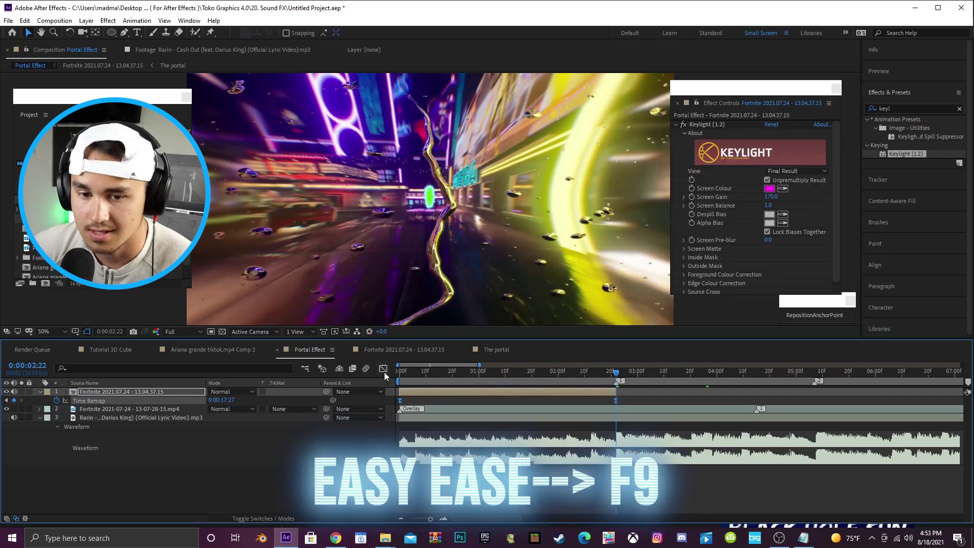
click(383, 369)
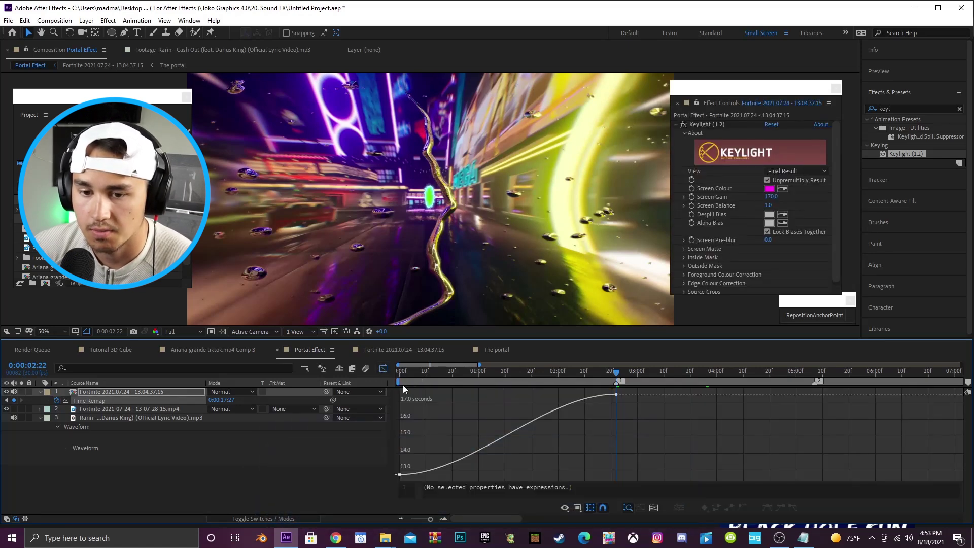
click(401, 475)
drag(473, 476, 406, 442)
drag(544, 395, 608, 443)
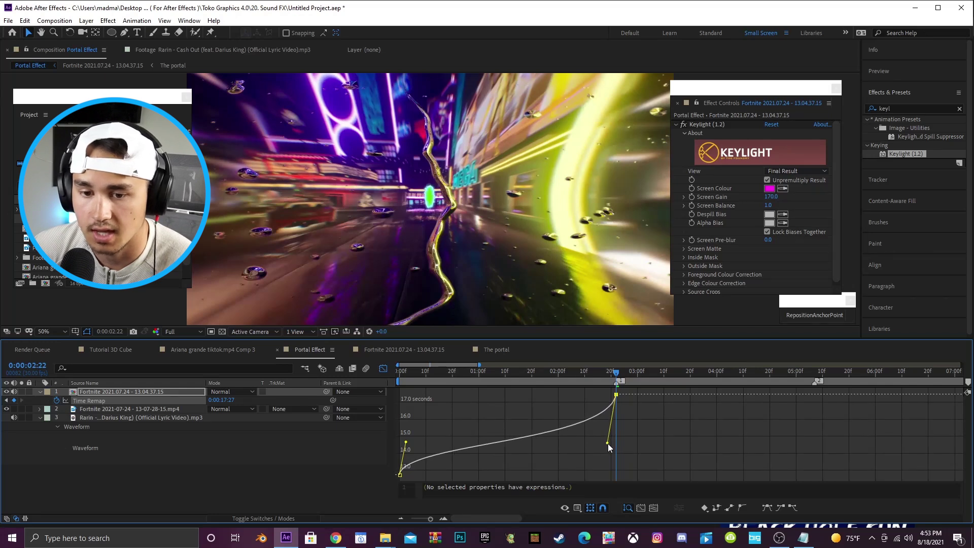
click(400, 373)
drag(400, 374, 600, 375)
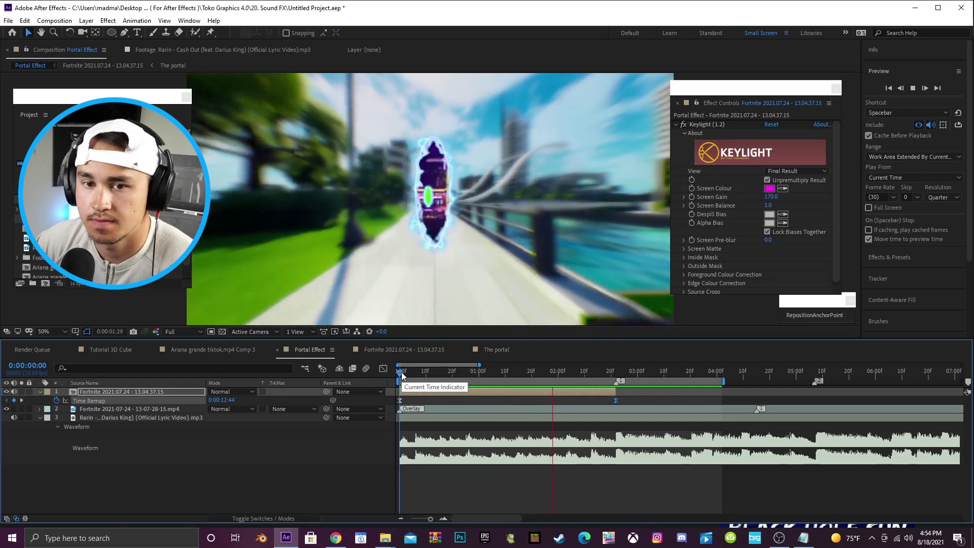
Open the nested Fortnite composition and adjust the uni.Heatwave Blur Amount on its footage layer
click(401, 374)
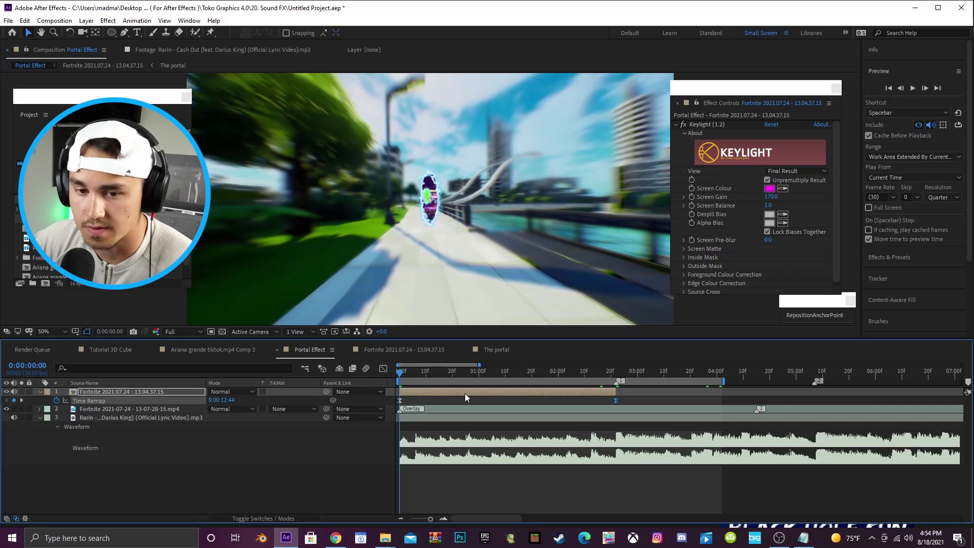
double_click(465, 394)
click(451, 394)
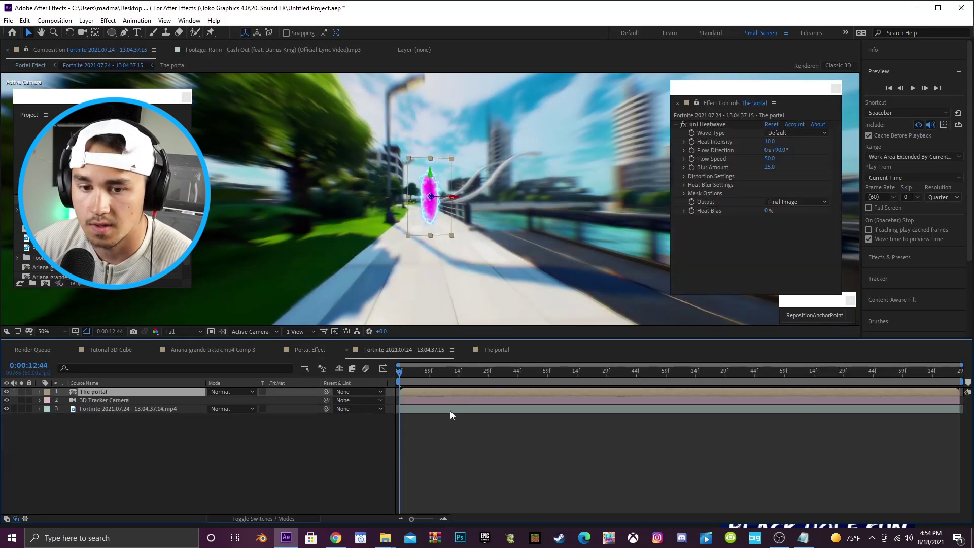
click(451, 410)
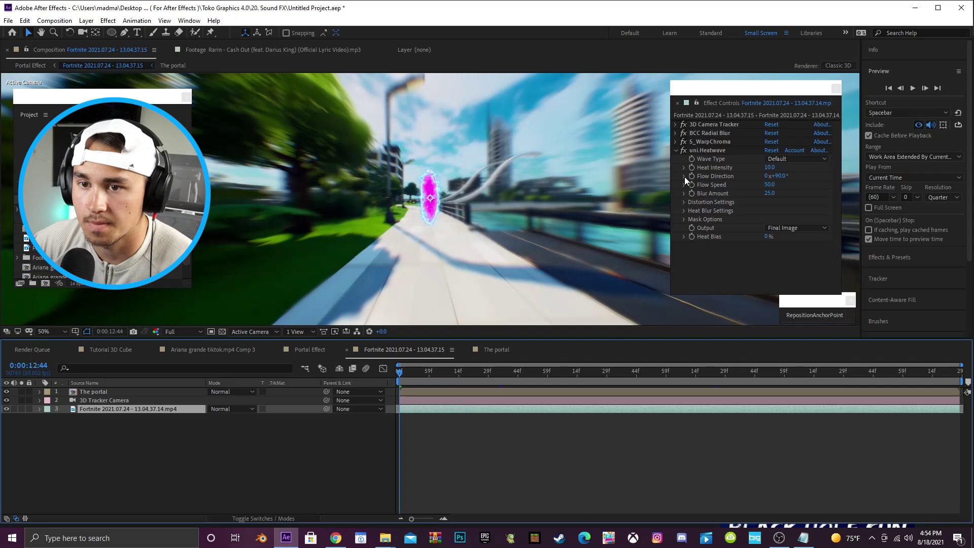
drag(766, 189, 752, 186)
click(770, 193)
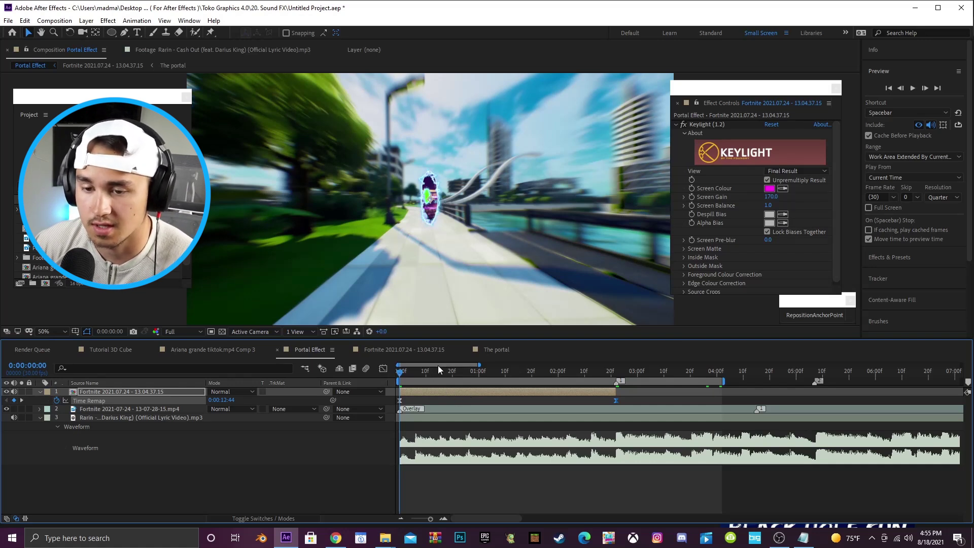
Enable time remapping on the second Fortnite clip and add a time remap keyframe at 0:00:02:22
drag(455, 365, 616, 371)
drag(461, 365, 449, 363)
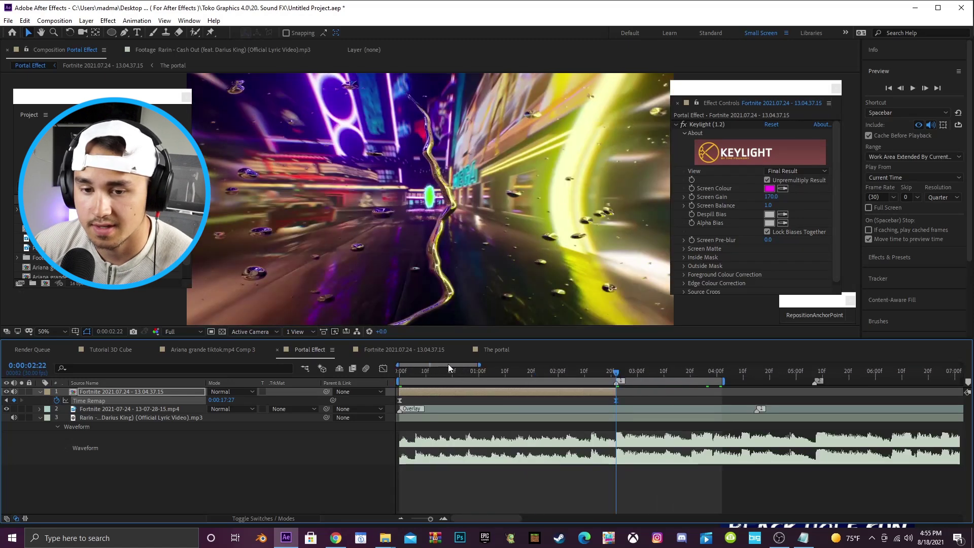
click(565, 408)
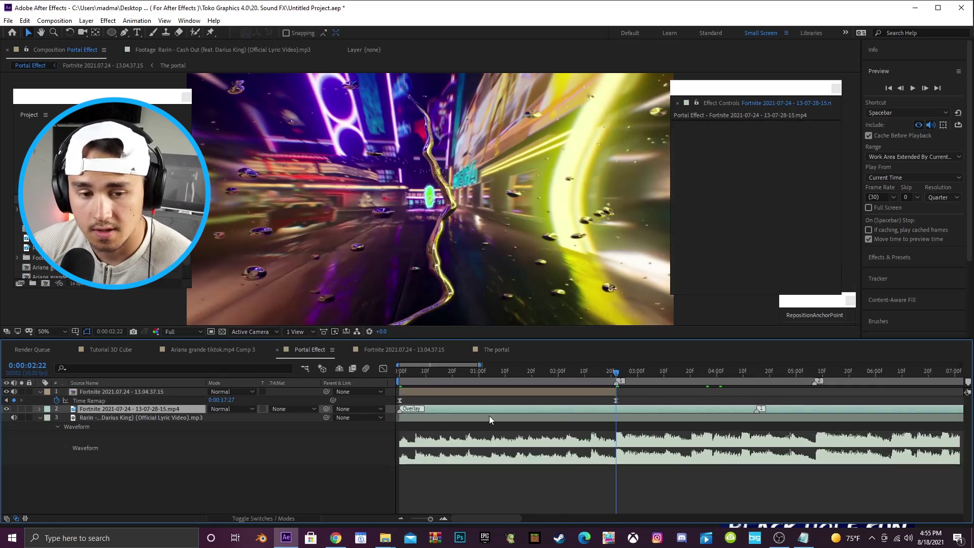
key(ctrl+alt+t)
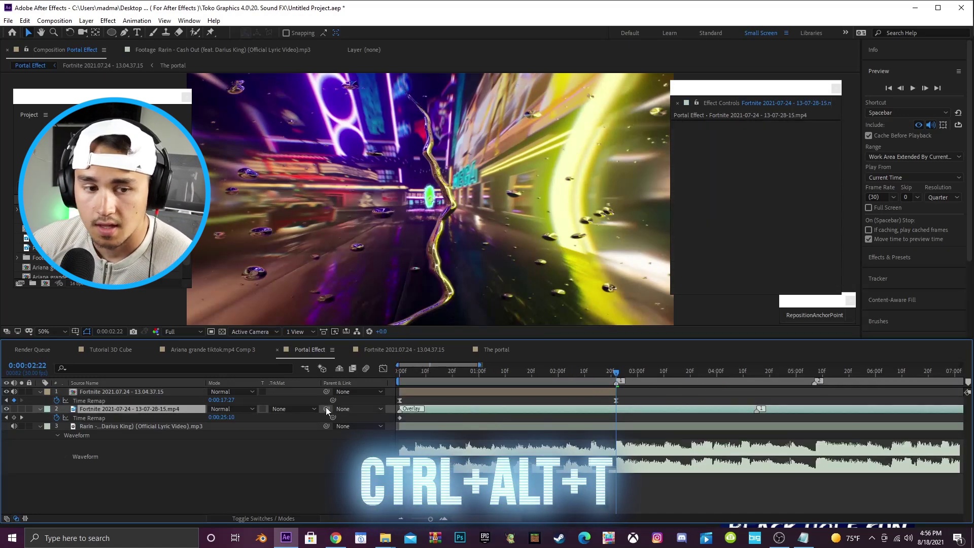
click(14, 418)
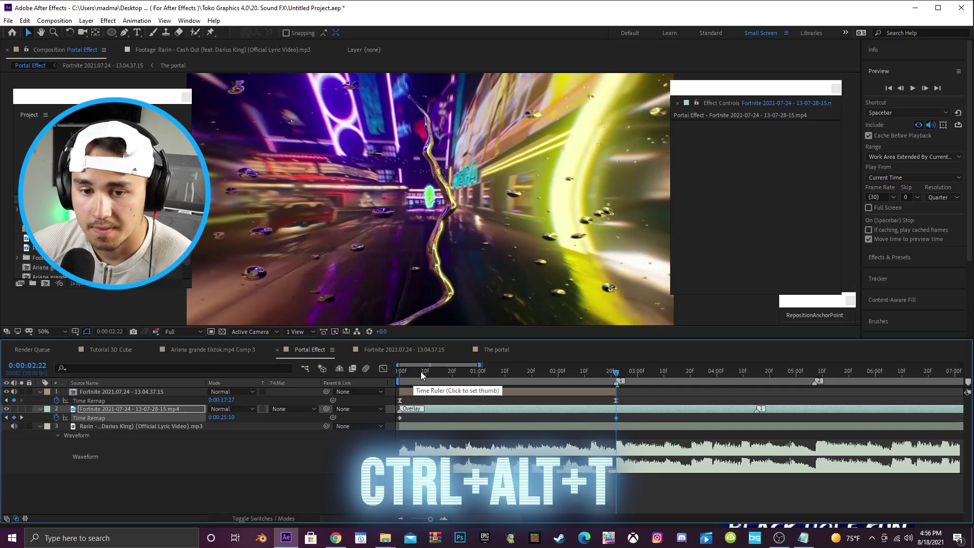
Set the second clip's time remap to 0:00:31:51 at 0:00:05:07, where its green portal fills the frame
drag(443, 365, 484, 364)
click(731, 373)
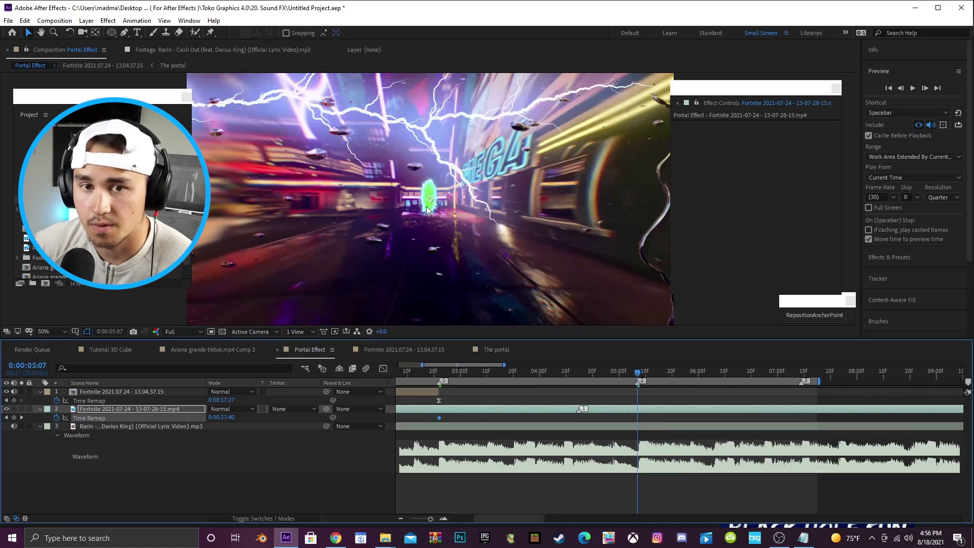
drag(485, 365, 487, 364)
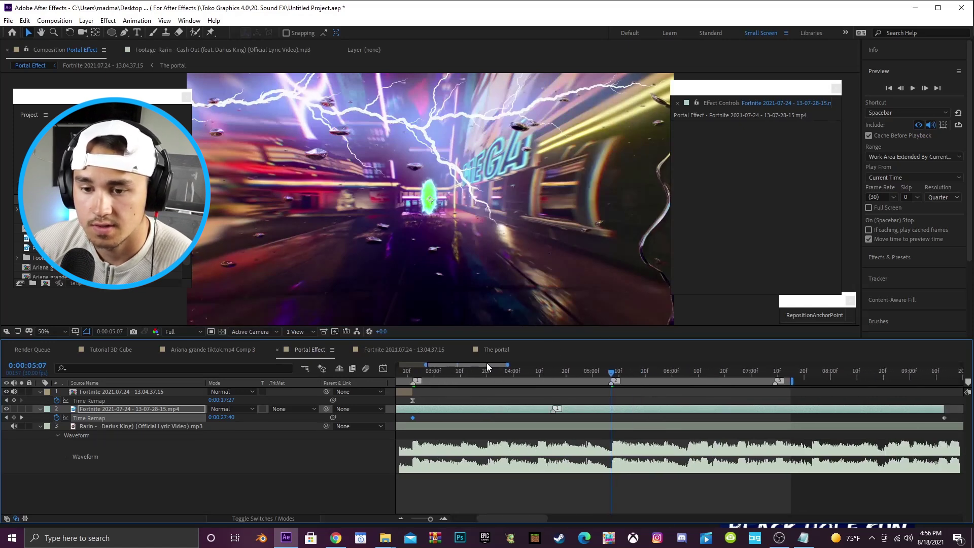
drag(223, 417, 345, 410)
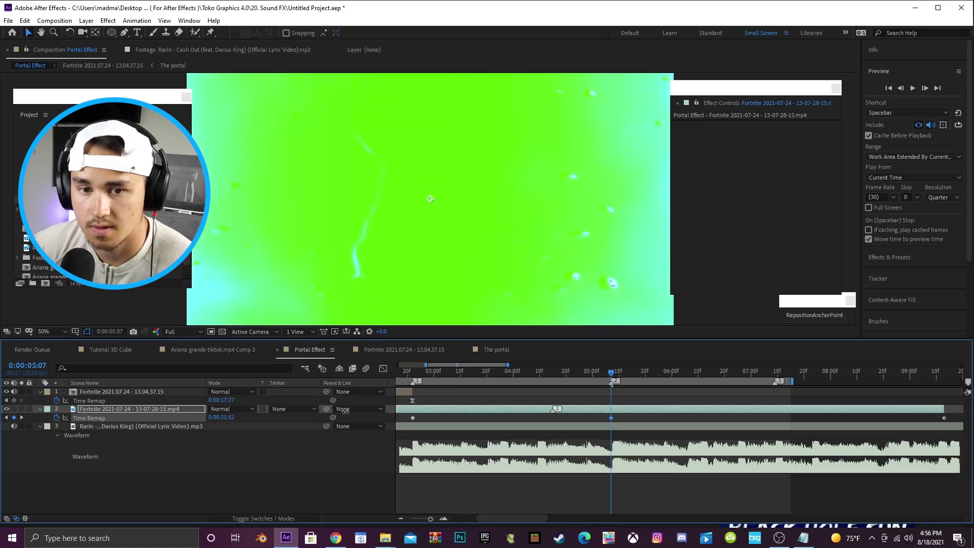
Split the second Fortnite clip at 0:00:05:07 and delete the part after the cut
key(ctrl+shift+d)
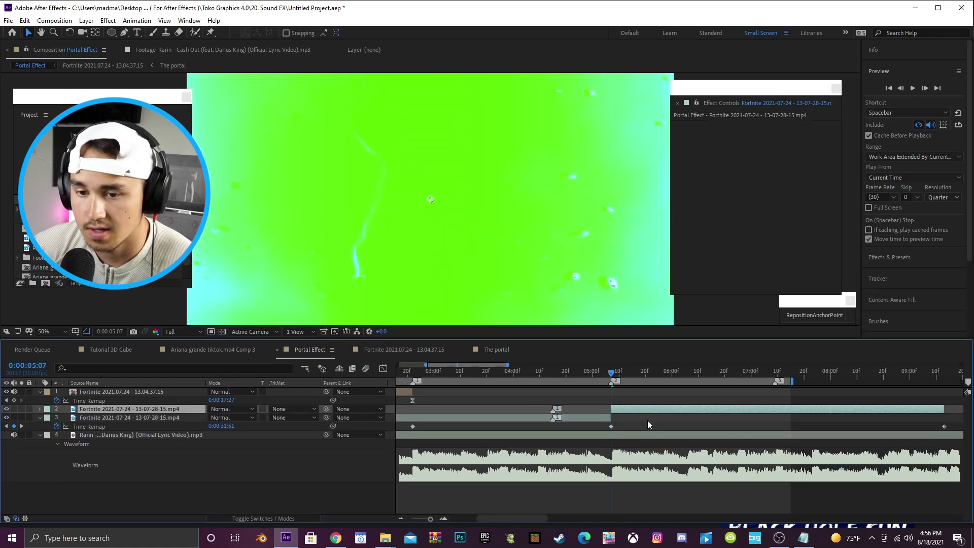
key(Delete)
drag(460, 367, 436, 366)
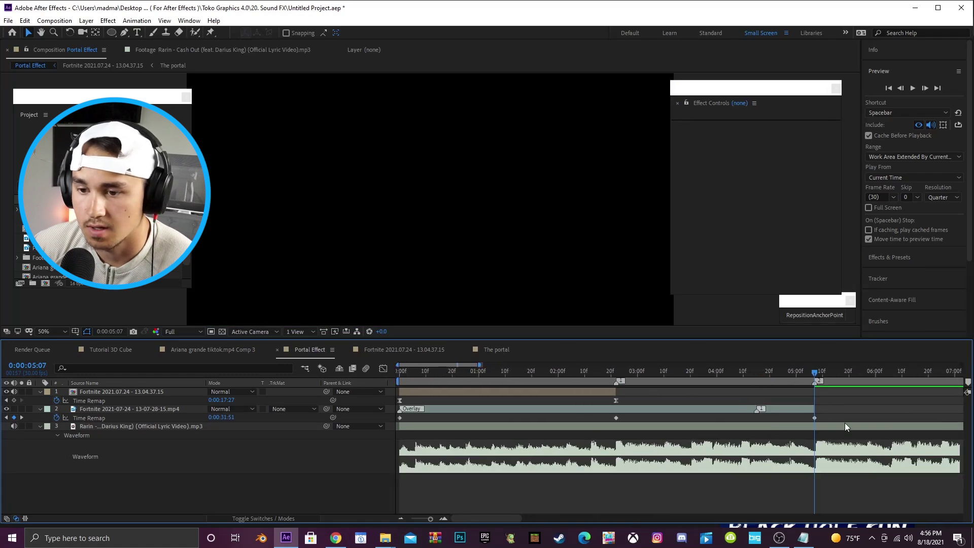
Bend the second Fortnite clip's time remap curve between 0:00:02:22 and 0:00:05:07 into a fast-slow-fast speed ramp
drag(821, 417, 388, 419)
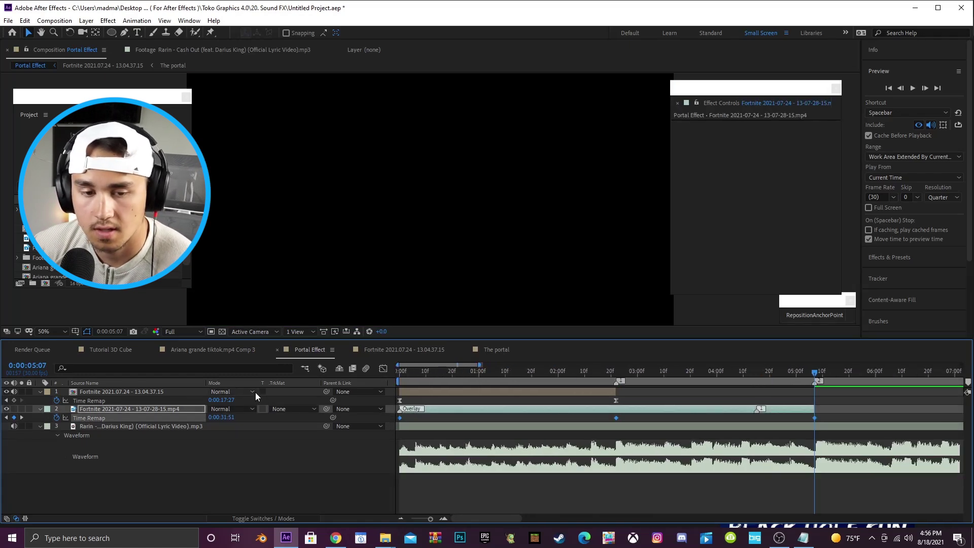
click(383, 369)
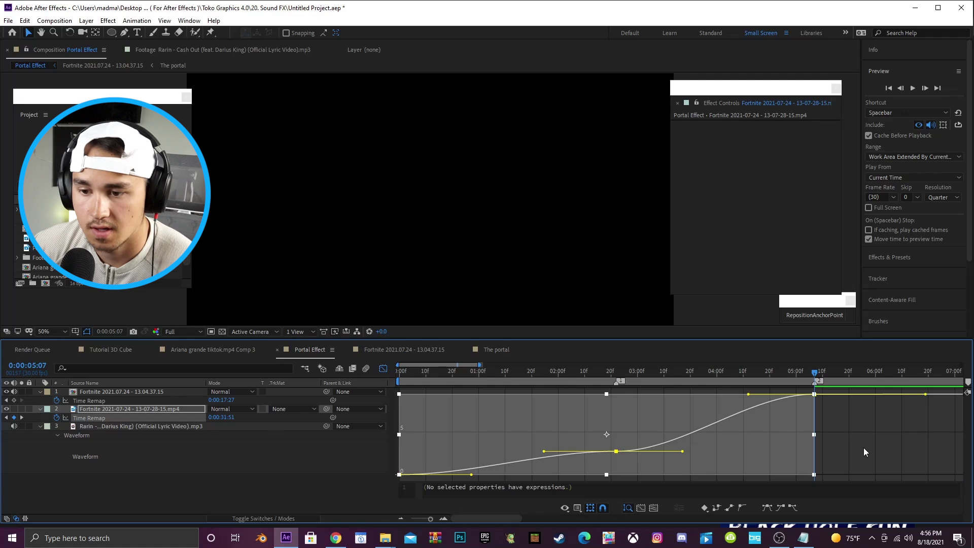
click(616, 451)
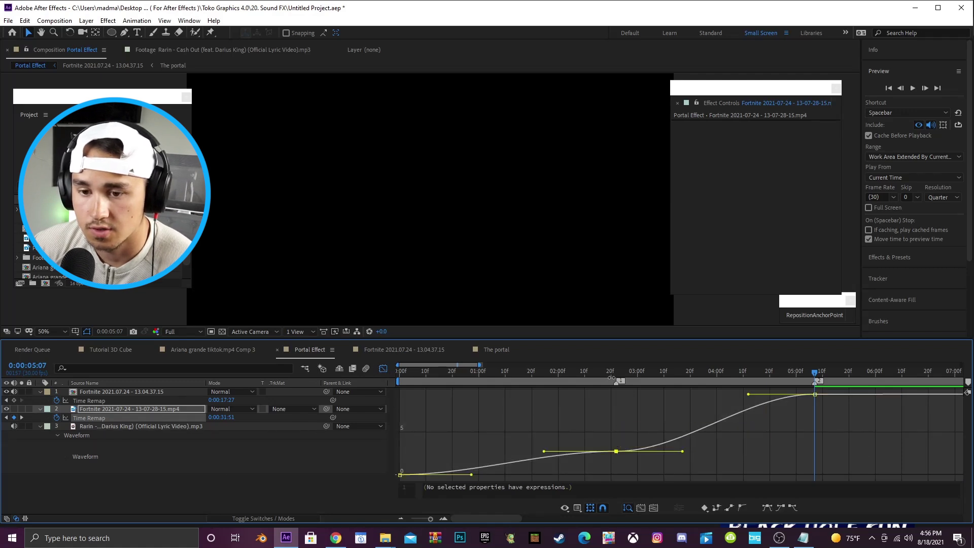
drag(682, 451, 629, 425)
drag(748, 394, 805, 426)
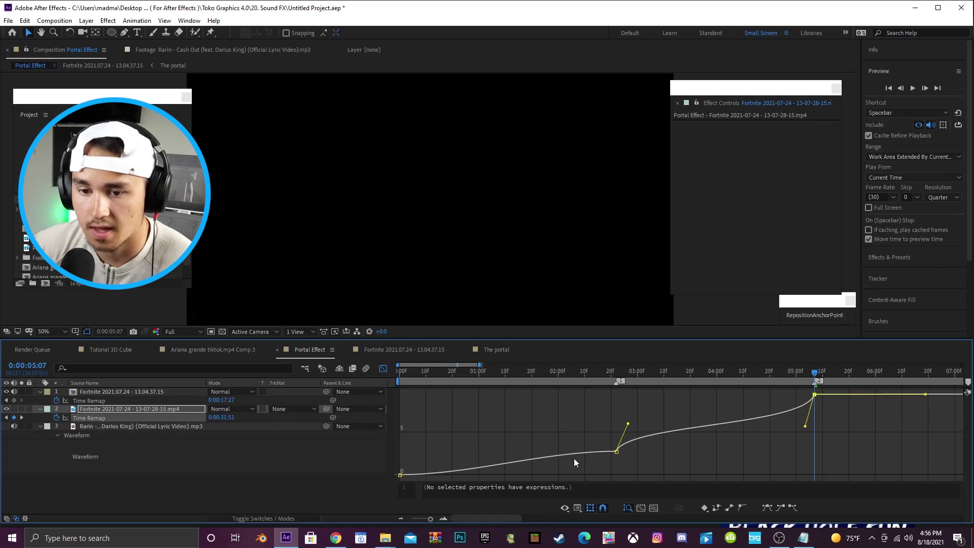
Straighten the second clip's time remap curve from the start to 0:00:02:22 and preview the composition from the beginning
click(415, 476)
drag(416, 476, 403, 475)
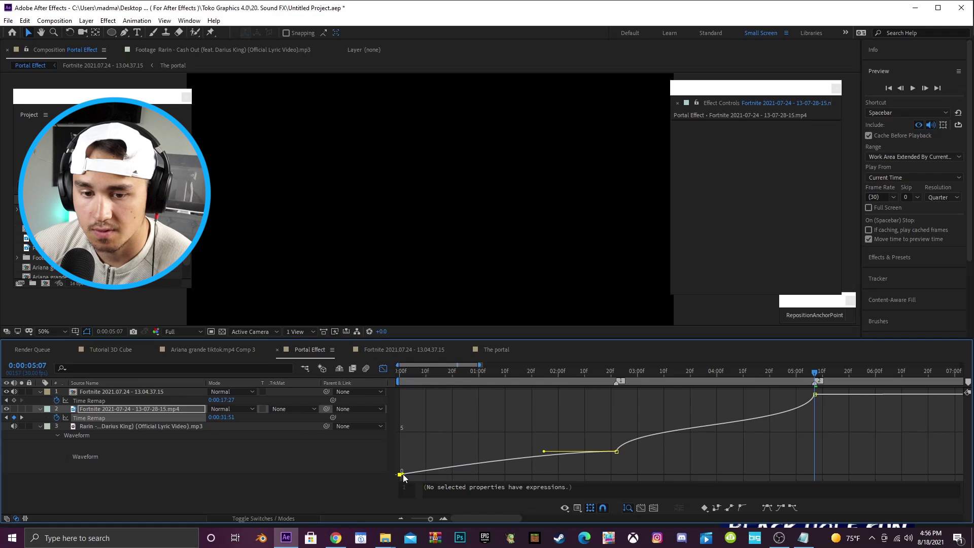
drag(544, 451, 612, 455)
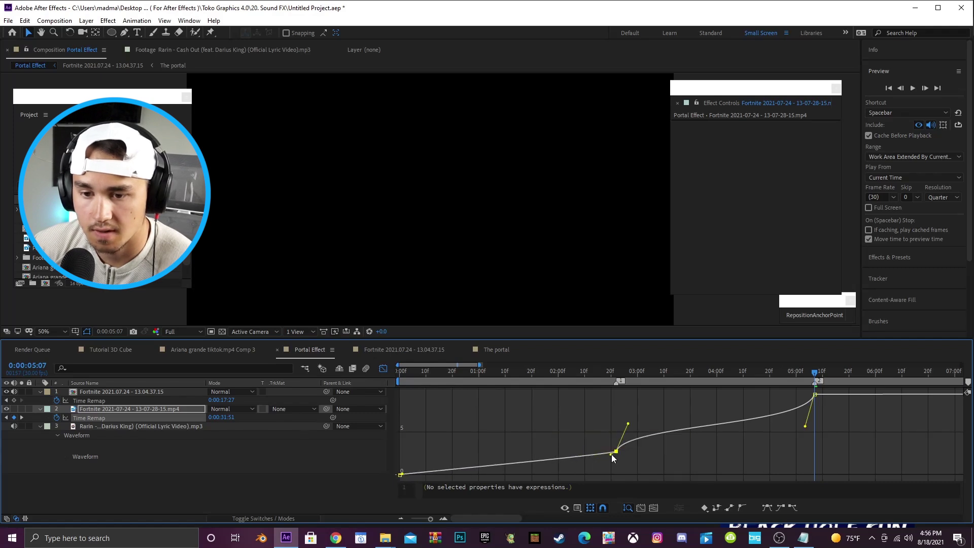
click(382, 369)
key(Home)
key(space)
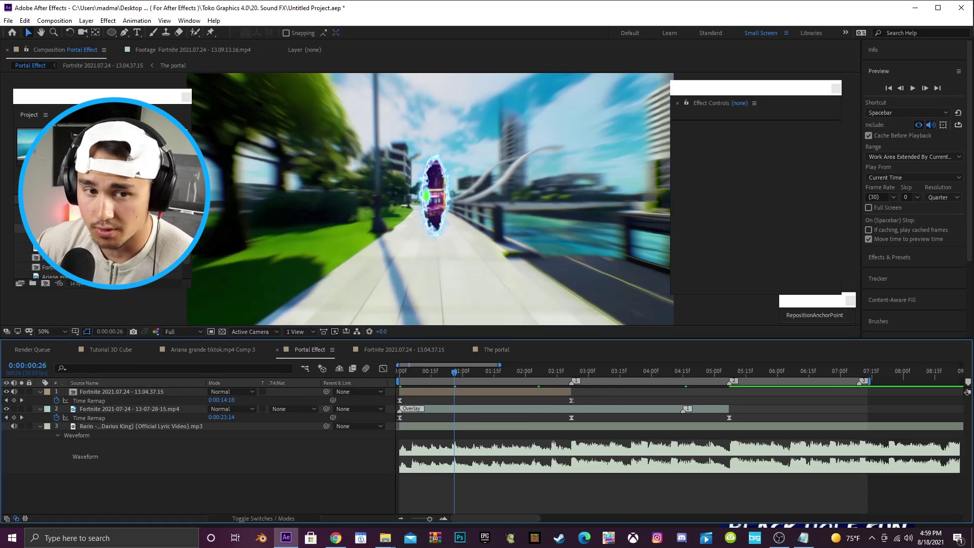
Trim the Fortnite 13.09.13.16 footage to 0:00:05:49–0:00:14:14 and place it in Portal Effect beneath the second Fortnite clip
click(193, 50)
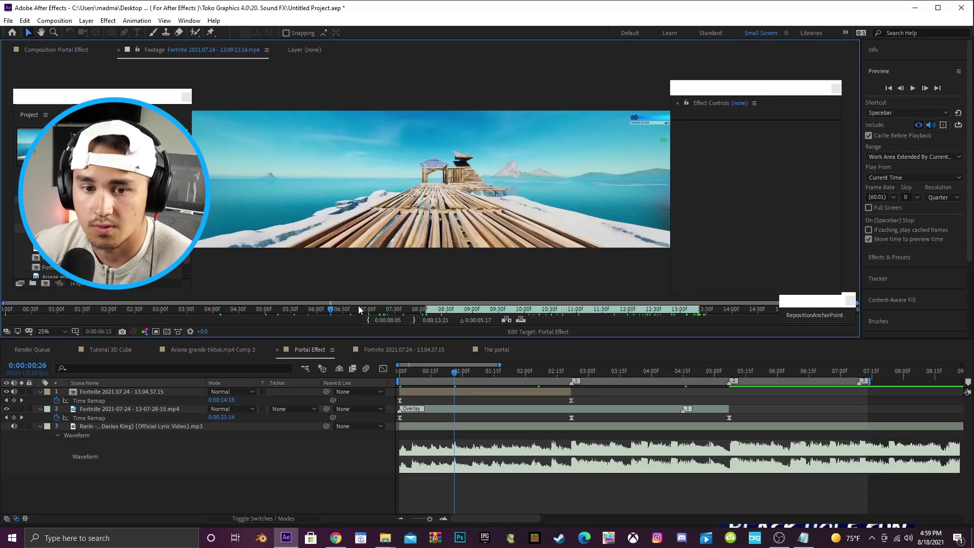
drag(333, 314, 311, 314)
click(369, 321)
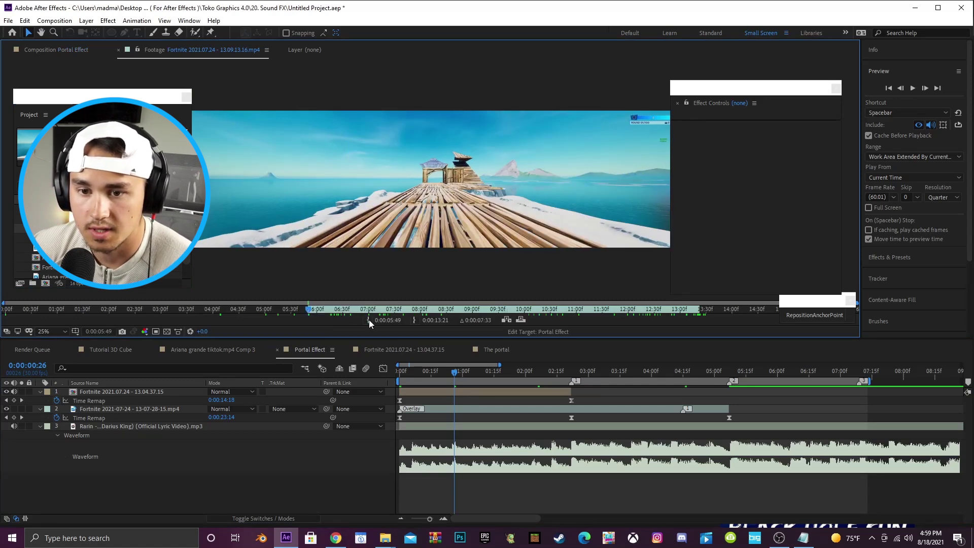
drag(704, 309, 746, 311)
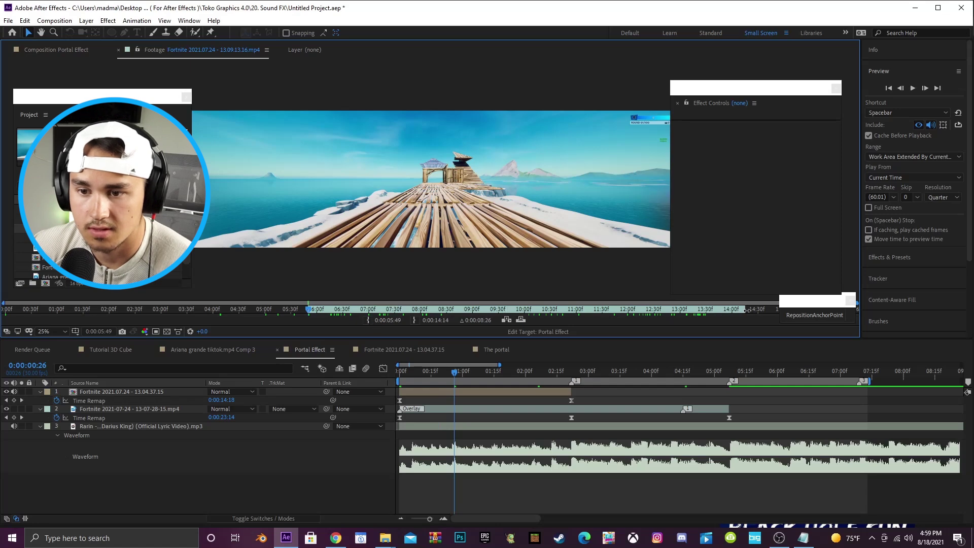
drag(456, 241, 401, 423)
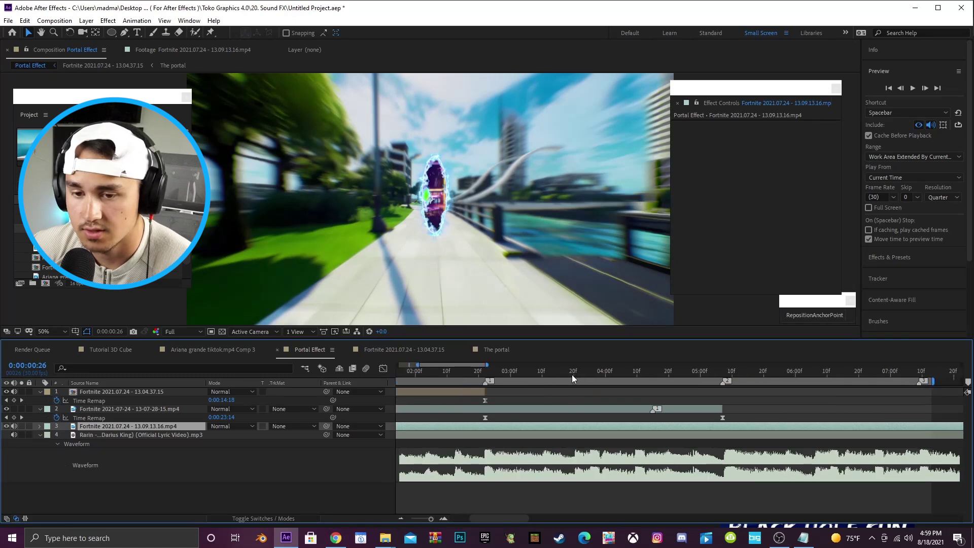
Apply the Keylight (1.2) effect to the second Fortnite clip, with its green portal in view
click(583, 373)
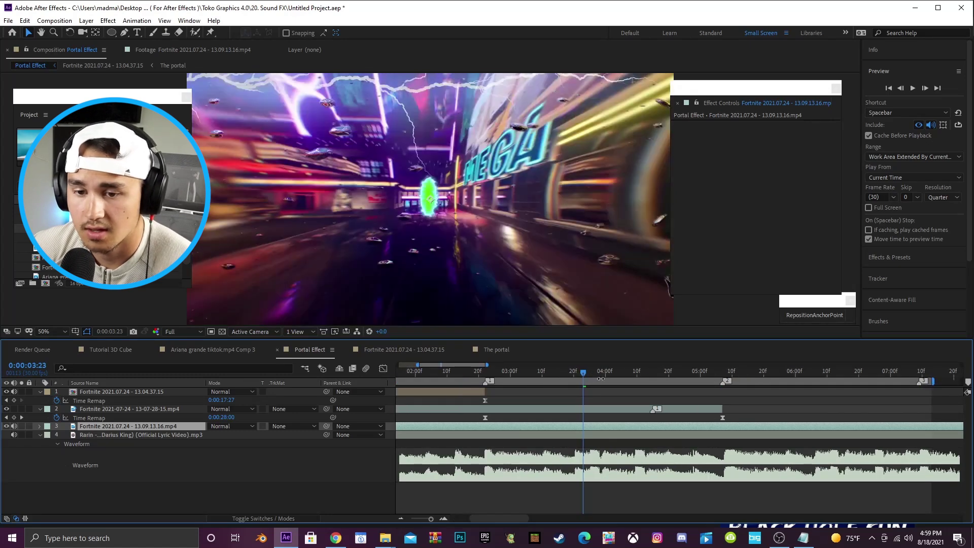
drag(610, 374, 685, 375)
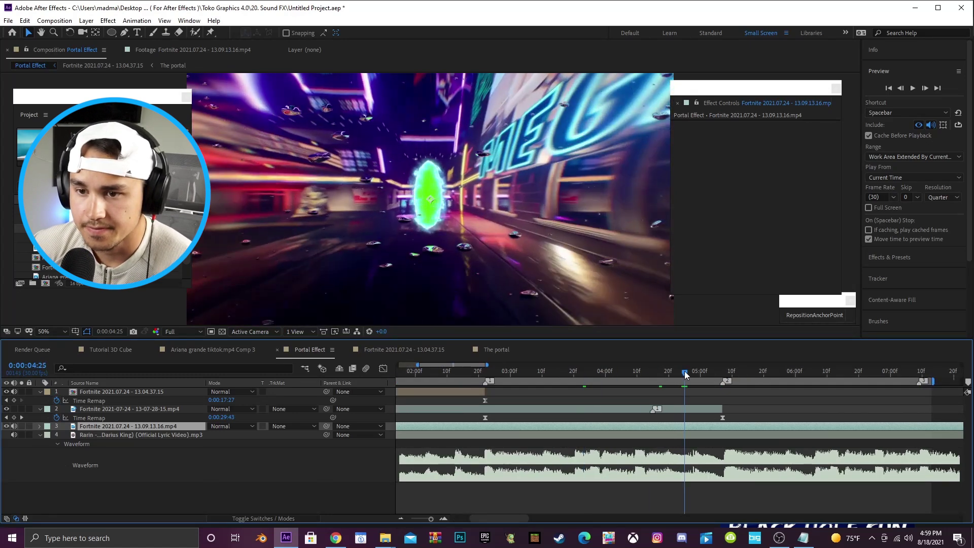
click(671, 410)
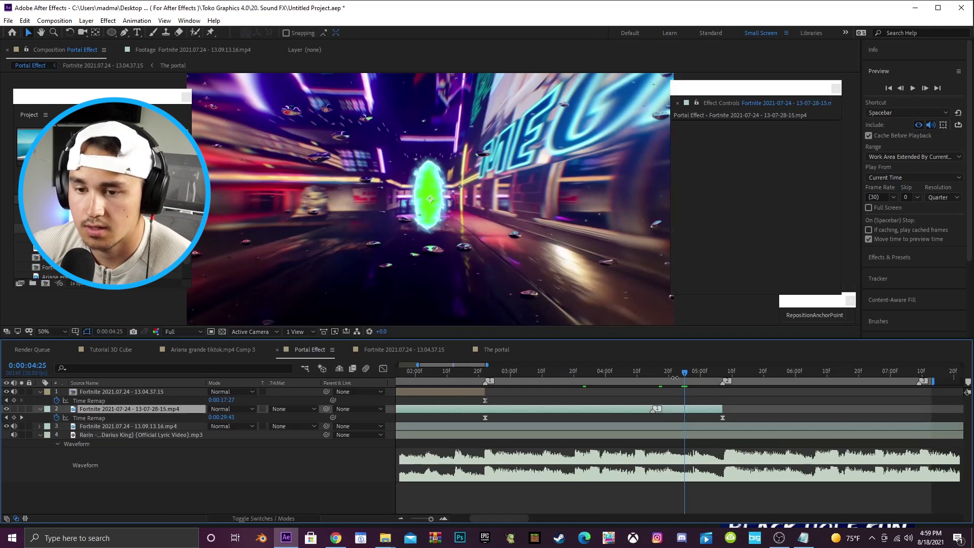
click(892, 258)
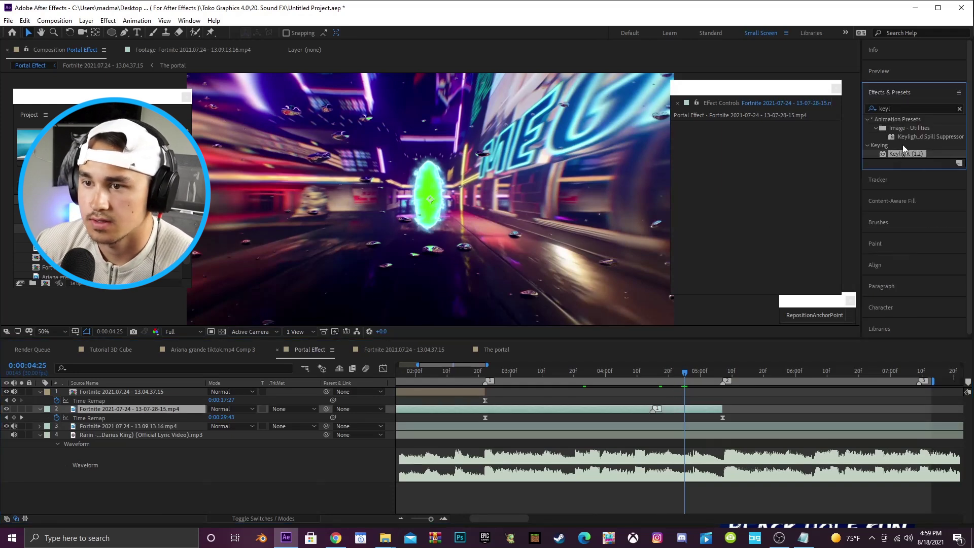
drag(902, 154, 612, 407)
Sample the portal's green at 0:00:05:03 as Keylight's Screen Colour on the second clip
drag(686, 371, 710, 374)
key(period)
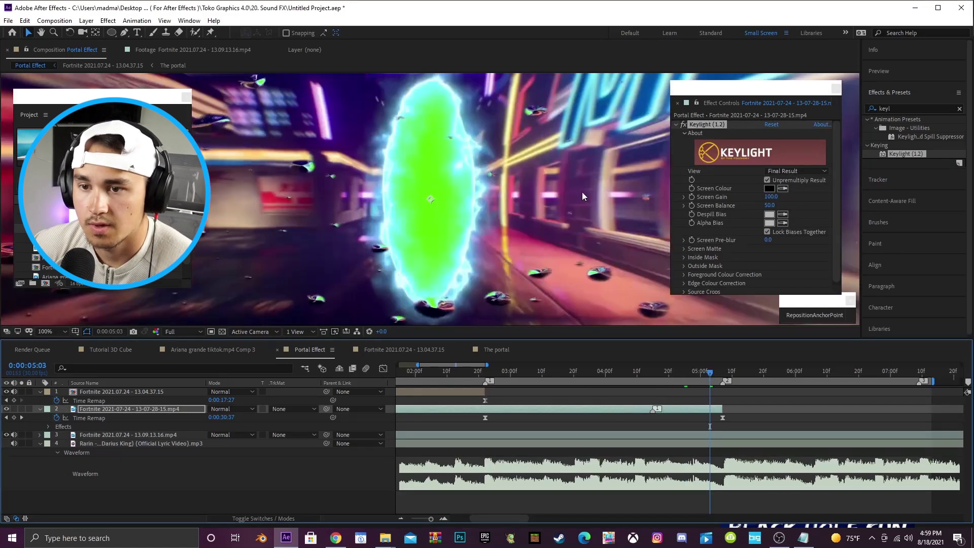
click(783, 188)
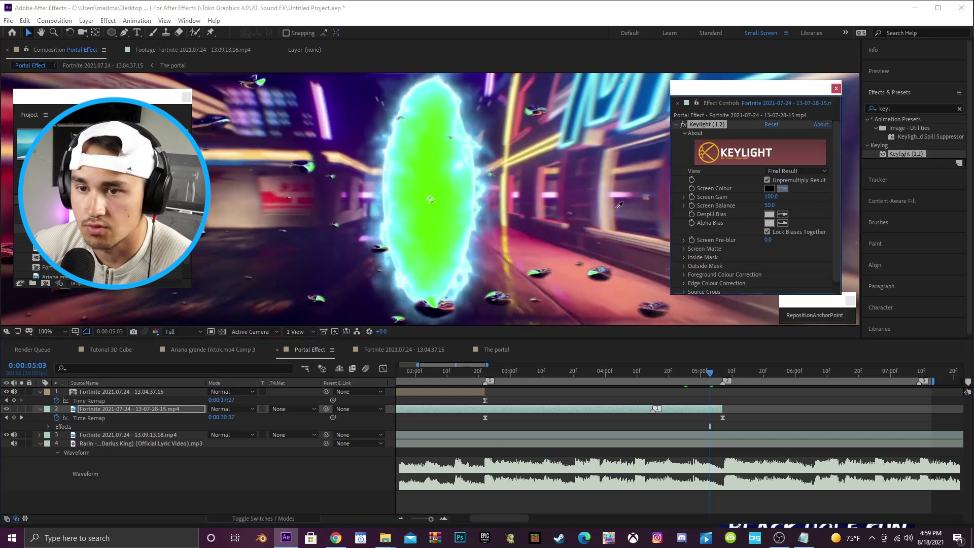
click(431, 185)
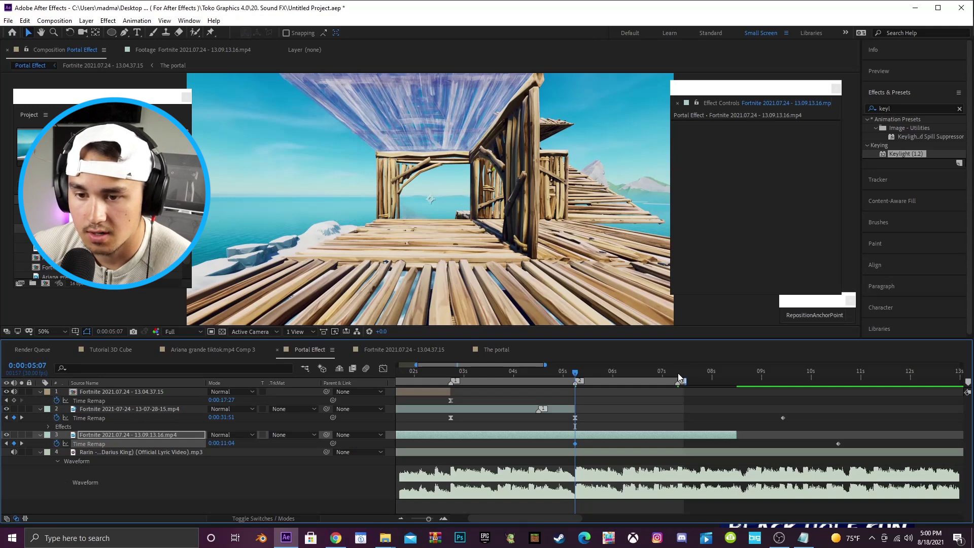
Set the third Fortnite clip's time remap to 0:00:14:50 at 0:00:07:09 and end the layer at that time
click(677, 372)
drag(224, 443, 277, 438)
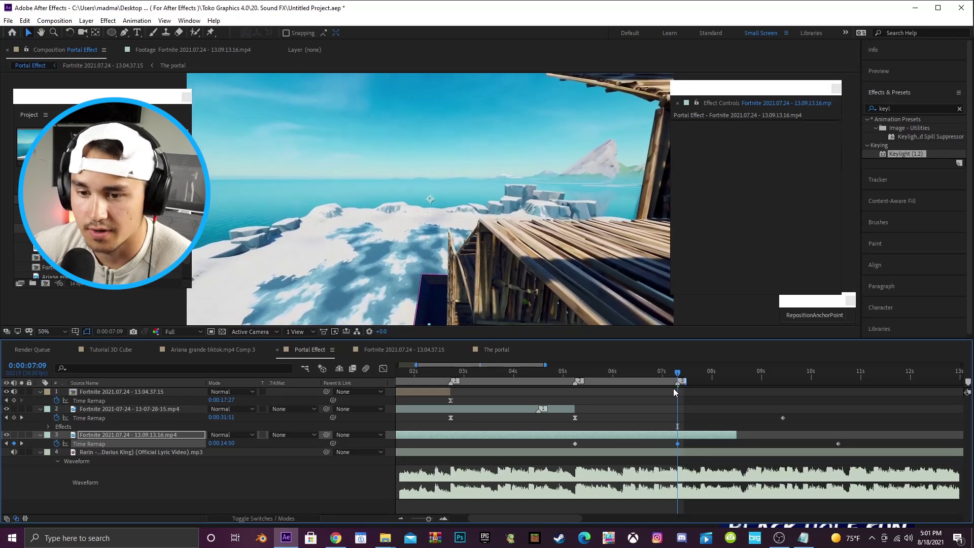
drag(529, 365, 512, 365)
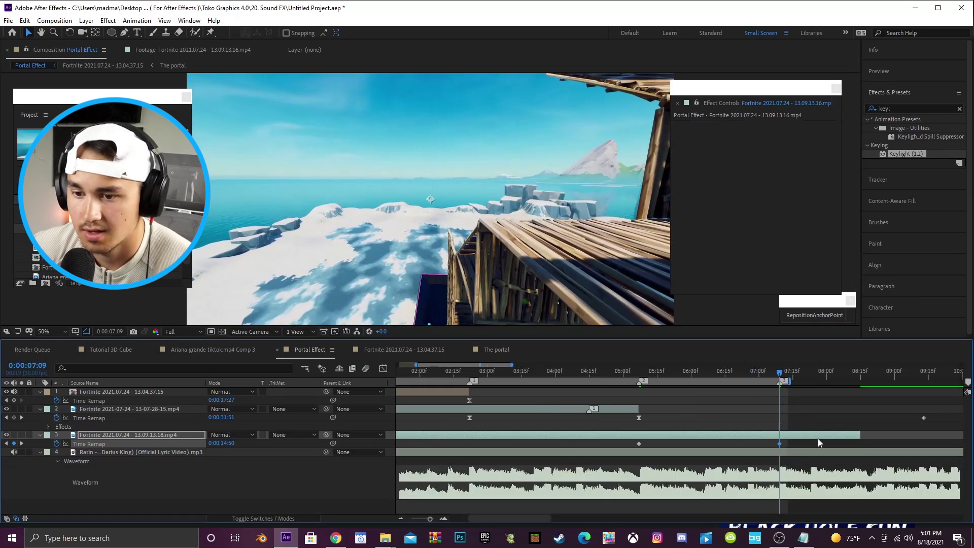
drag(859, 433, 612, 442)
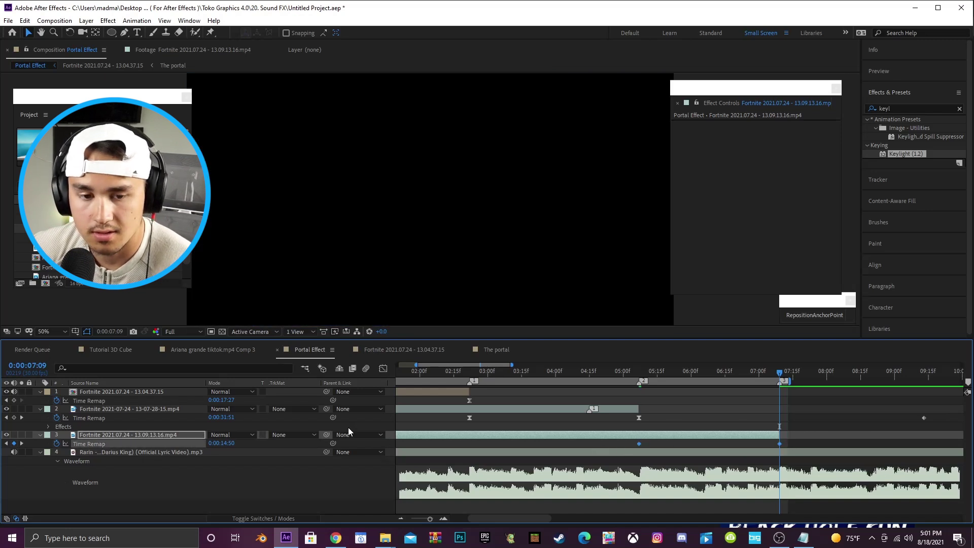
Bend the third clip's time remap curve between 0:00:05:07 and 0:00:07:09 into a fast-slow-fast ramp and preview the composition
click(383, 369)
click(639, 451)
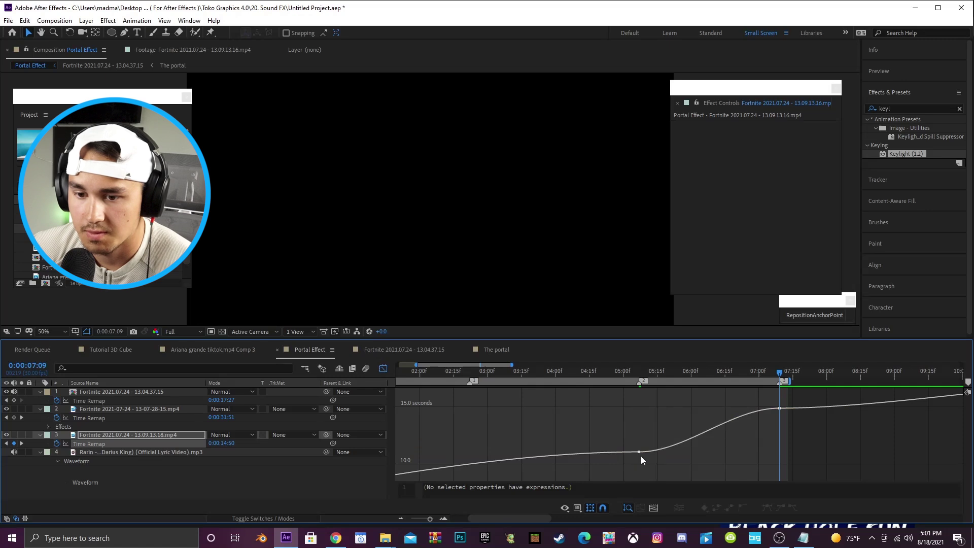
drag(685, 452, 651, 430)
drag(735, 409, 743, 419)
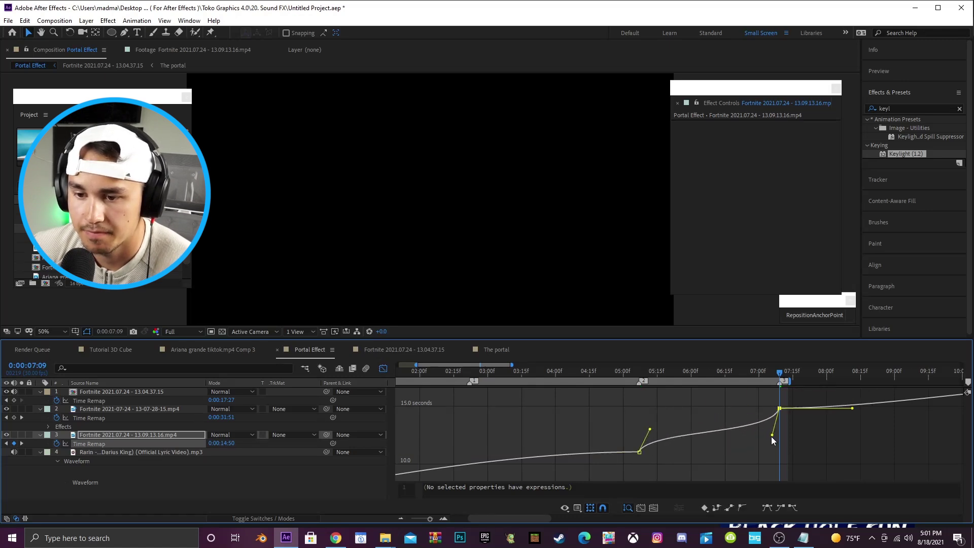
click(384, 369)
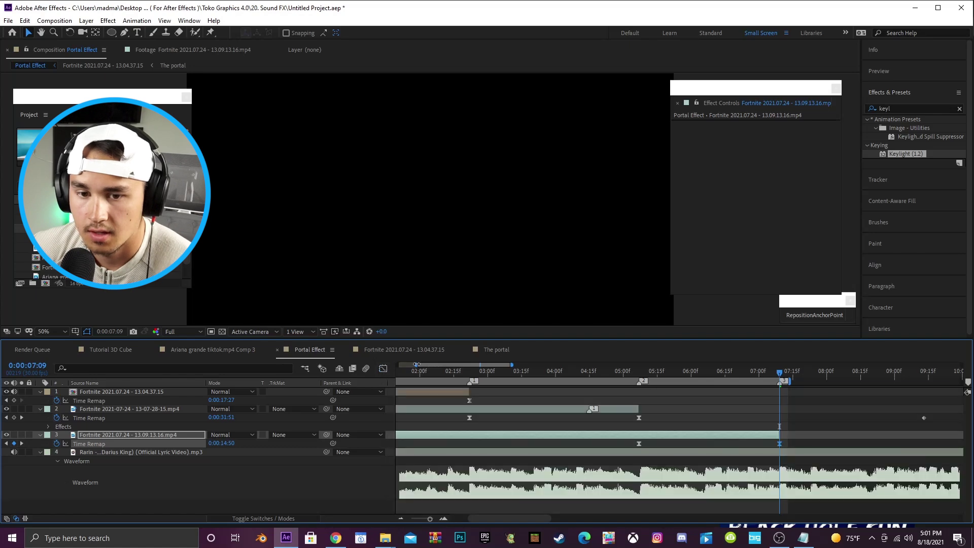
drag(416, 365, 398, 364)
key(Home)
key(space)
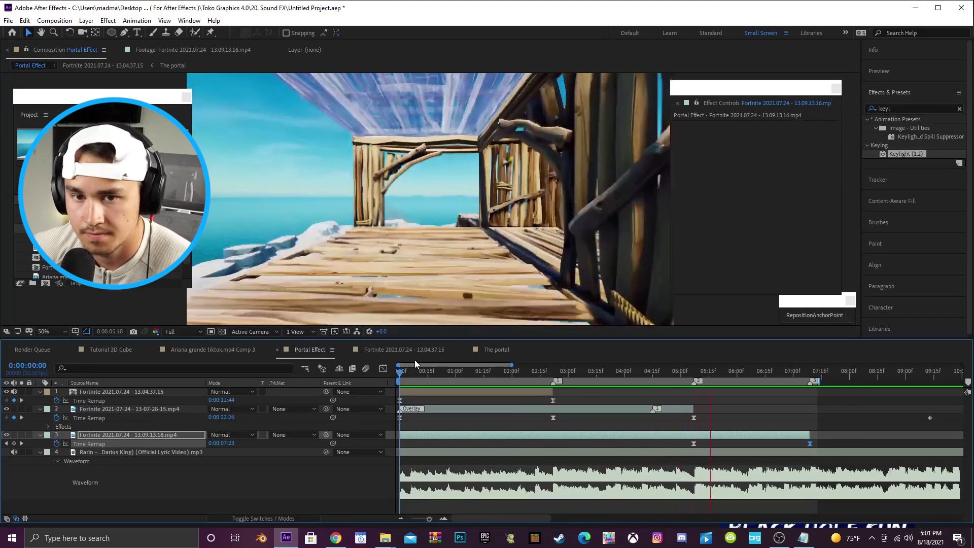
key(space)
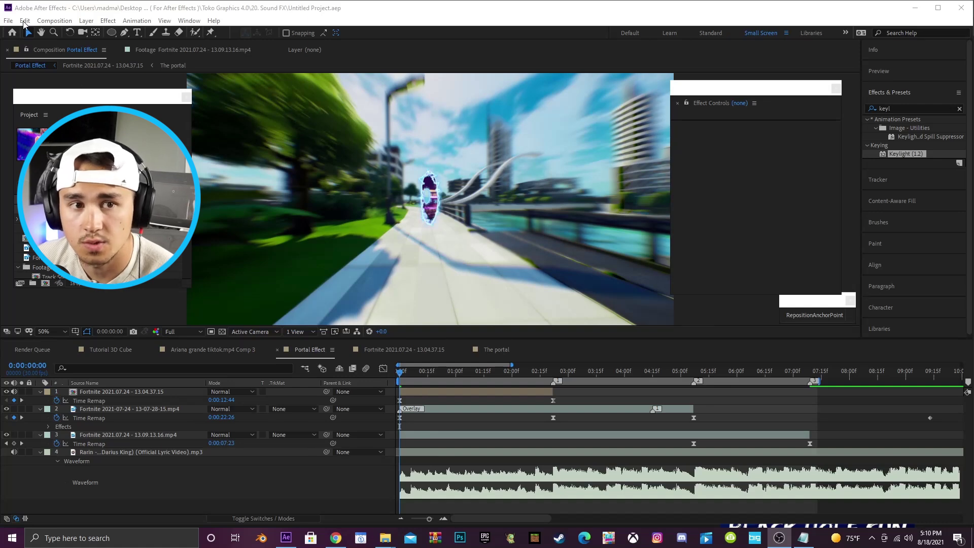
Create a black 1920 × 1080 solid named "Shotgun #D" above the Fortnite clips
click(86, 21)
mouse_move(99, 32)
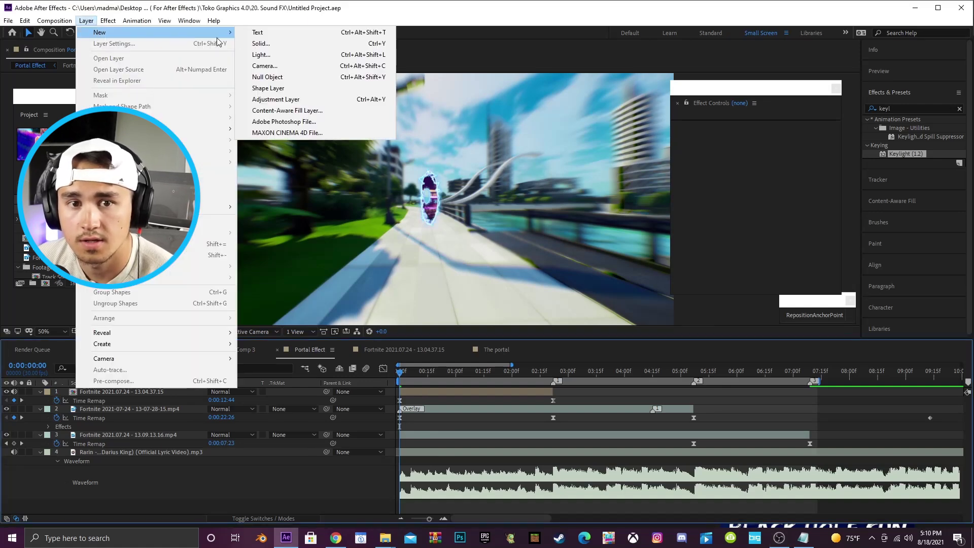
click(267, 45)
key(BackSpace)
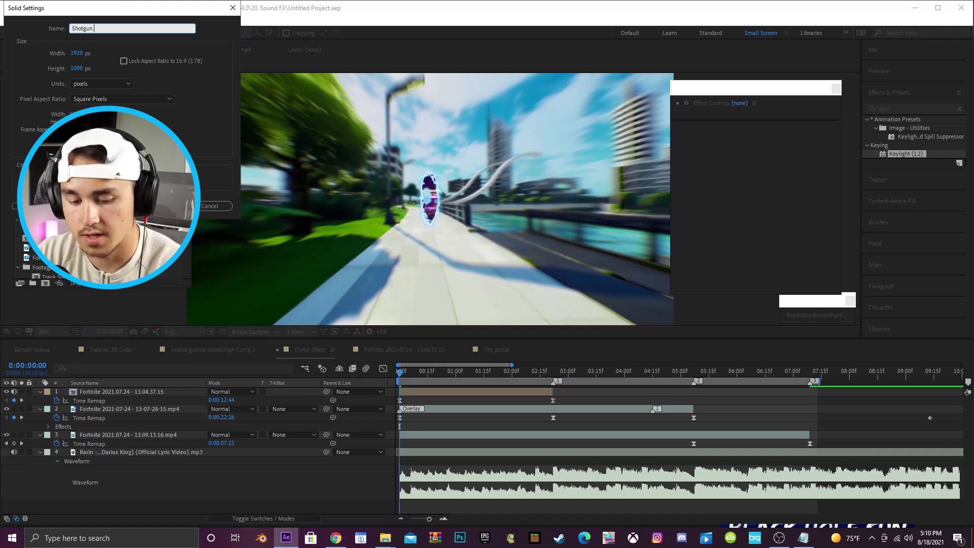
click(113, 177)
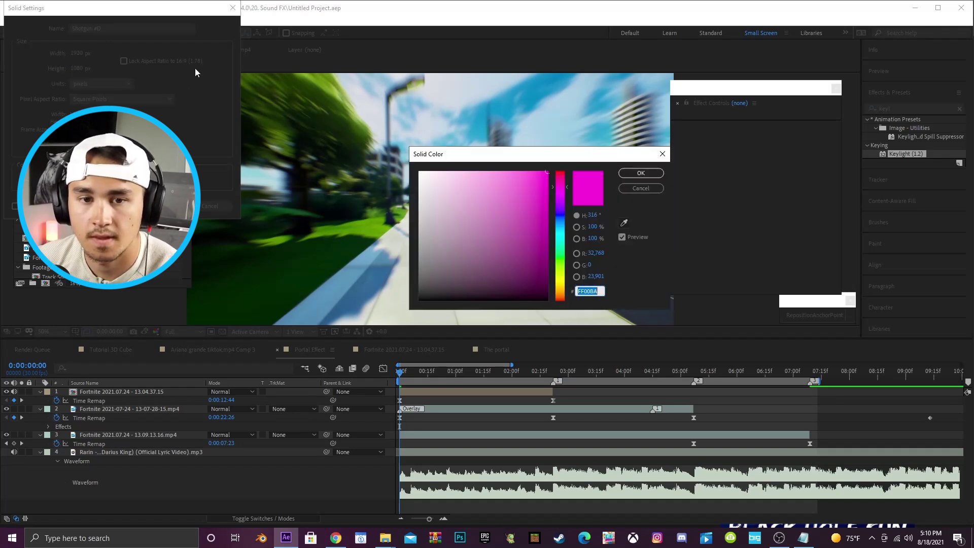
drag(487, 213, 422, 326)
click(641, 175)
key(Return)
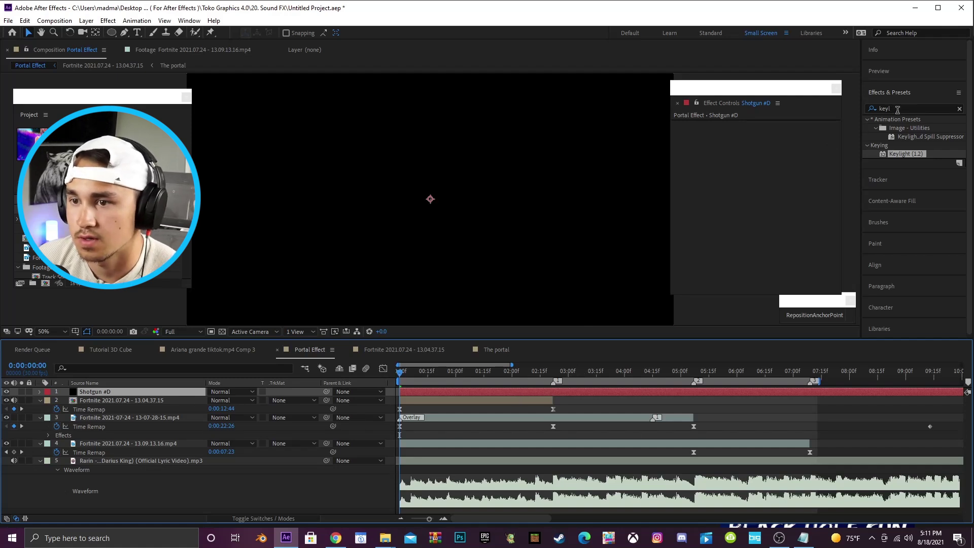
Find the Video Copilot Element effect and apply it to the Shotgun #D solid
click(871, 108)
text(element)
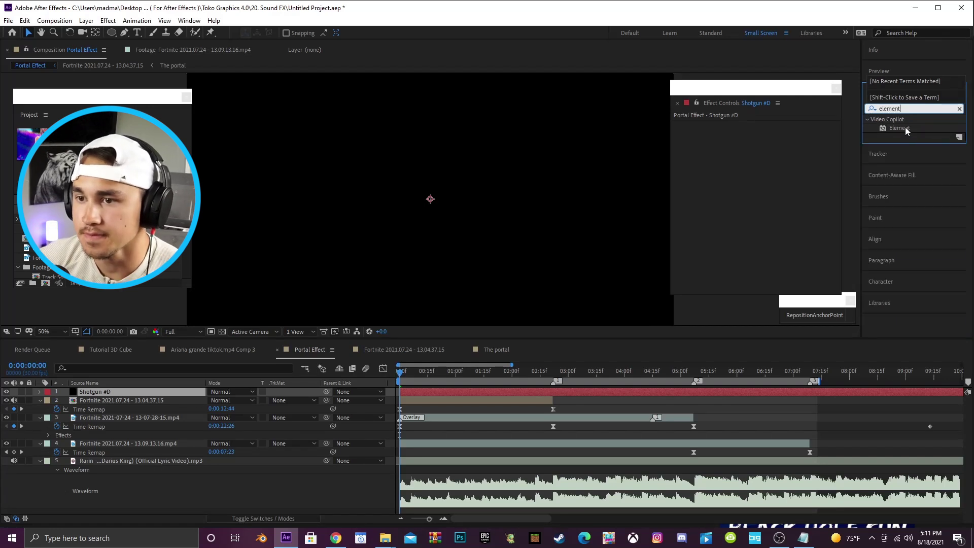
drag(905, 127, 431, 394)
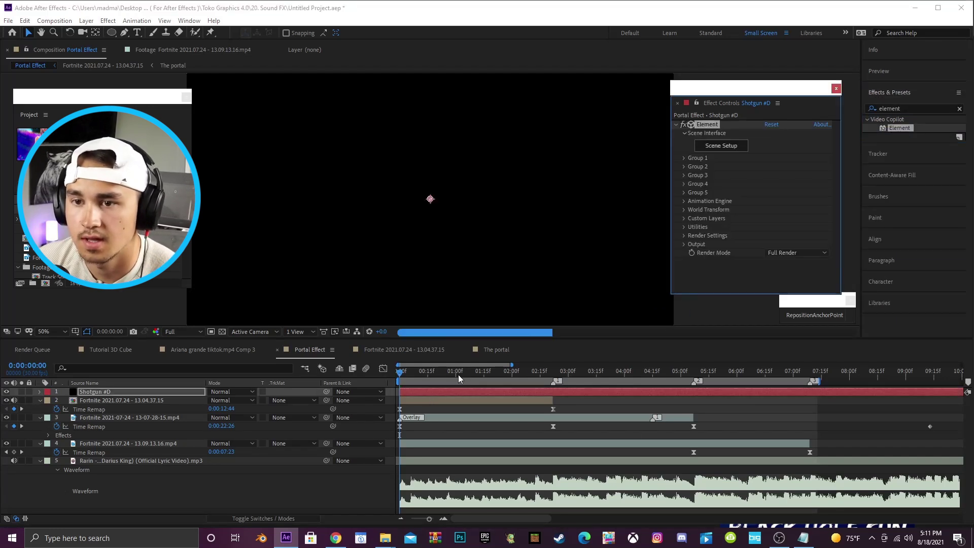
Import Shotgun.obj from the Shotgun model folder into the Element scene with the default import preferences
click(728, 148)
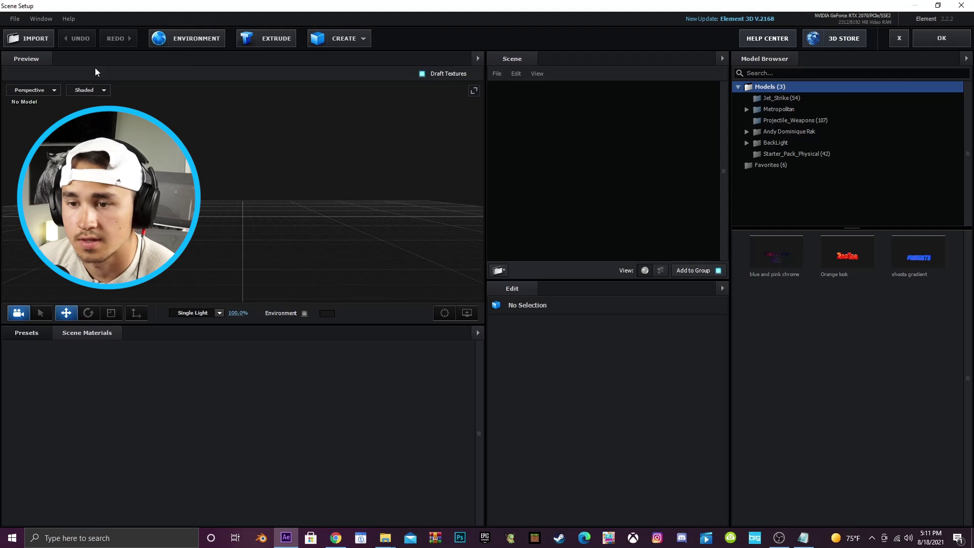
click(28, 38)
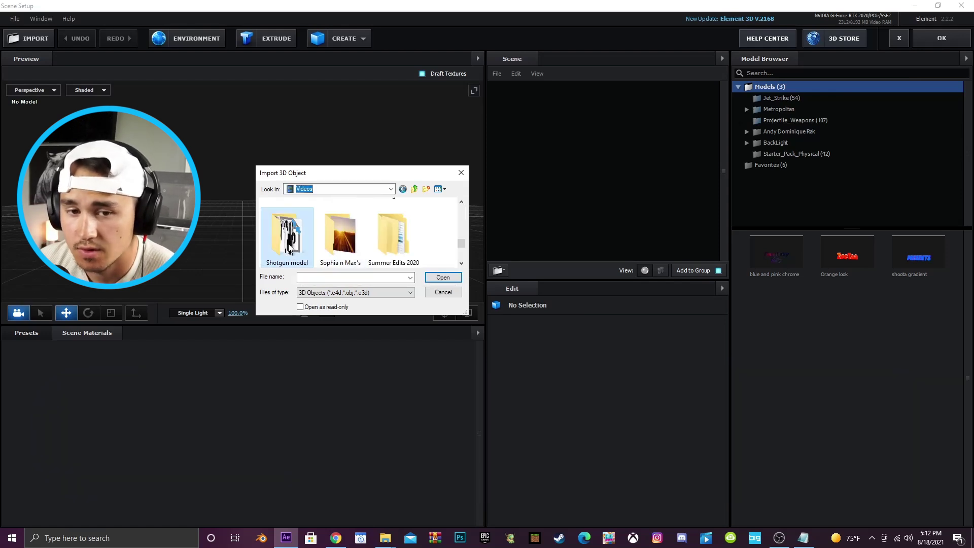
double_click(288, 248)
double_click(298, 238)
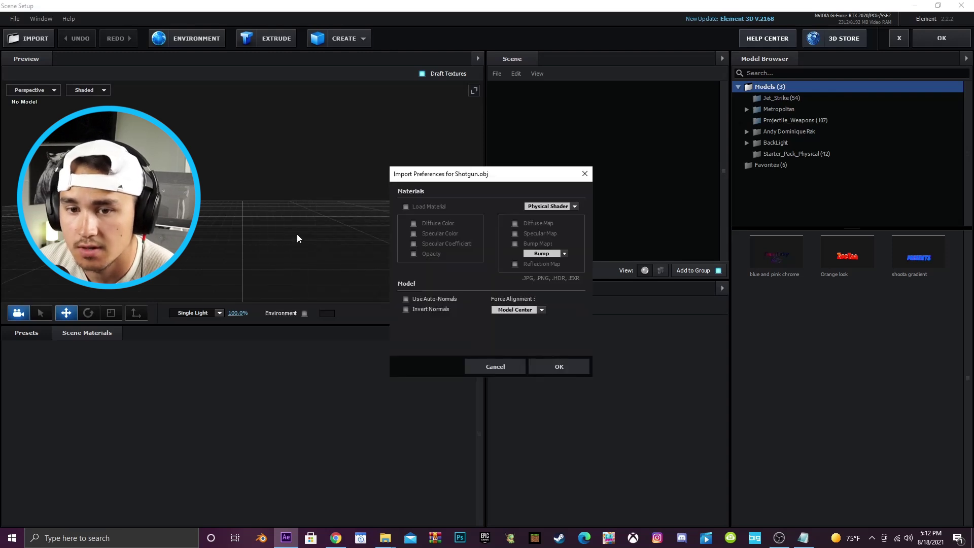
click(559, 368)
Scale the shotgun model uniformly to 2791% and raise its Y position to 0.10
drag(313, 238, 416, 287)
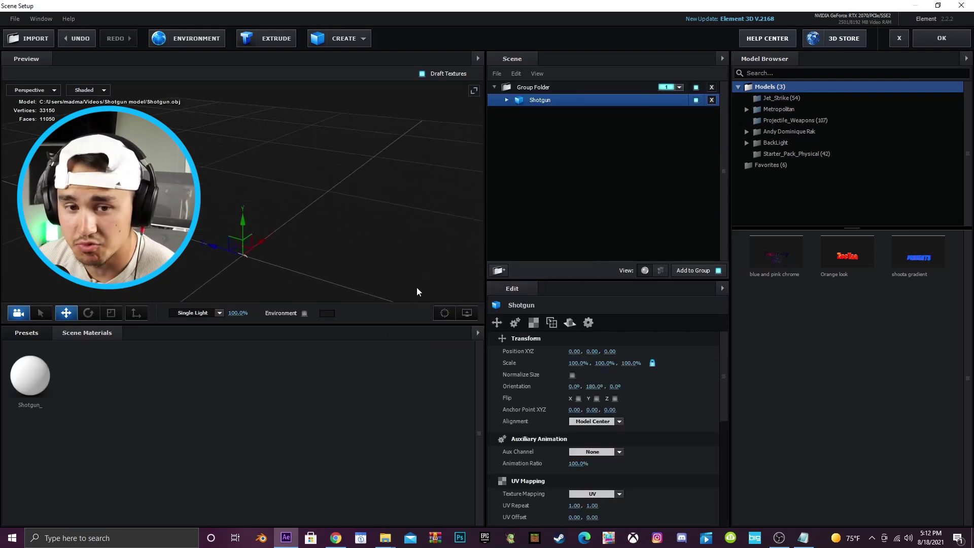
drag(298, 260, 323, 265)
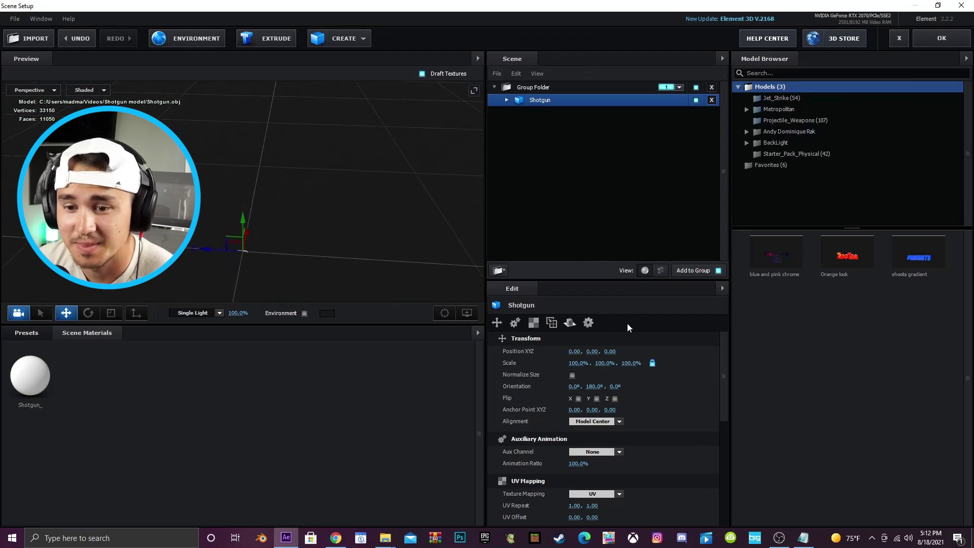
drag(629, 364, 700, 363)
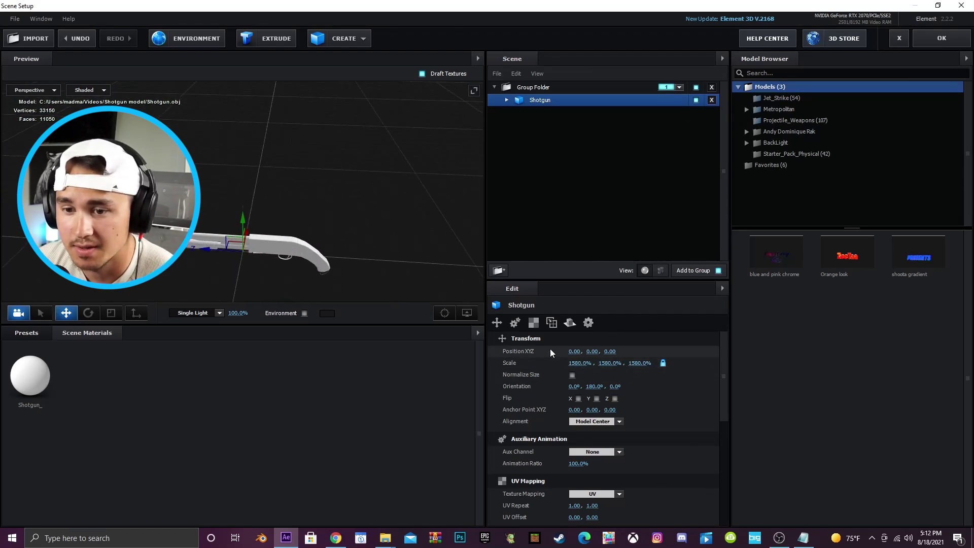
drag(637, 363, 884, 364)
drag(454, 203, 485, 195)
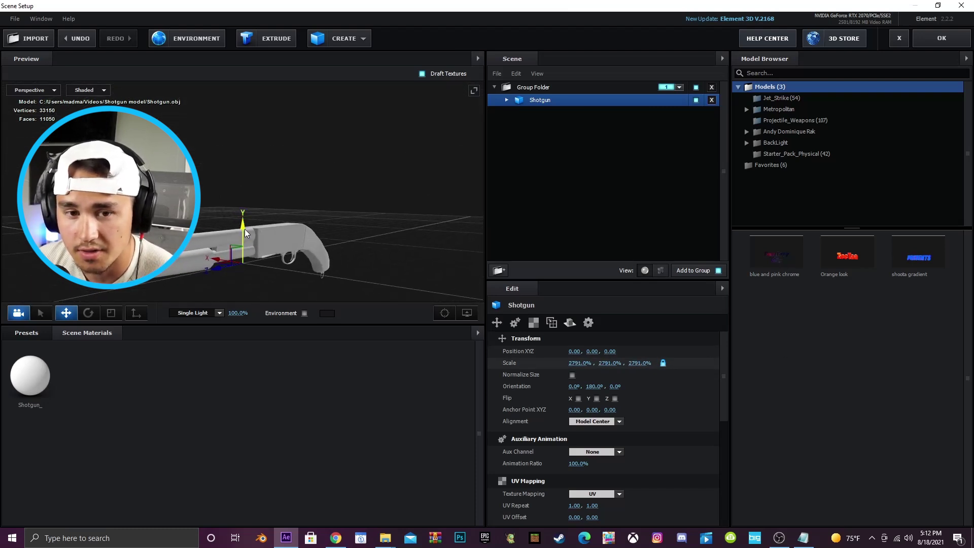
drag(245, 230, 247, 206)
drag(347, 213, 303, 215)
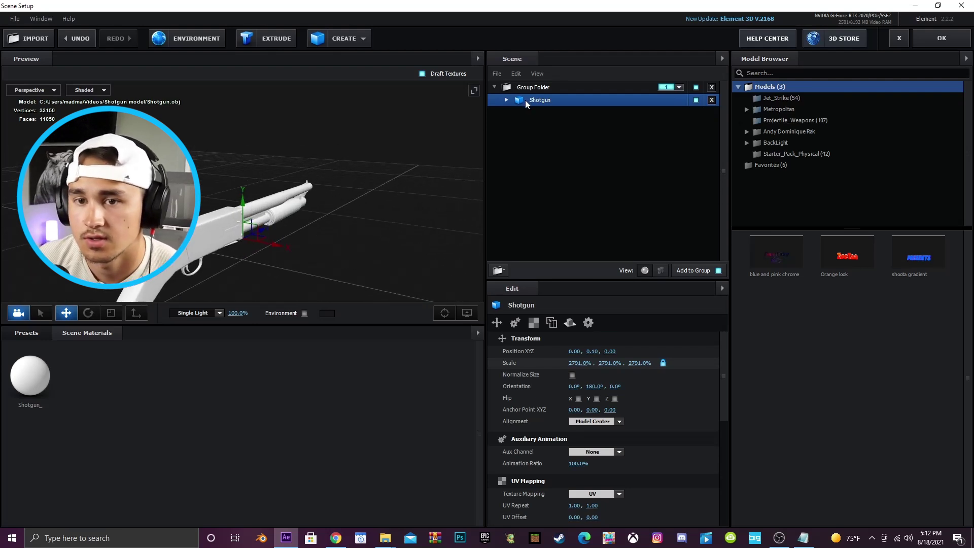
Load Shotgun _Base_Color.png from file as the diffuse texture of the shotgun's material
click(507, 101)
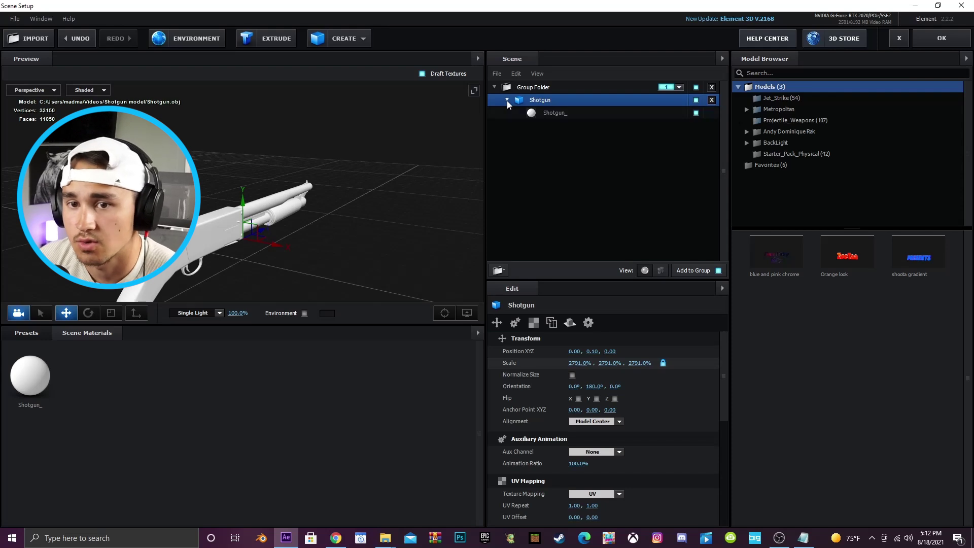
click(552, 114)
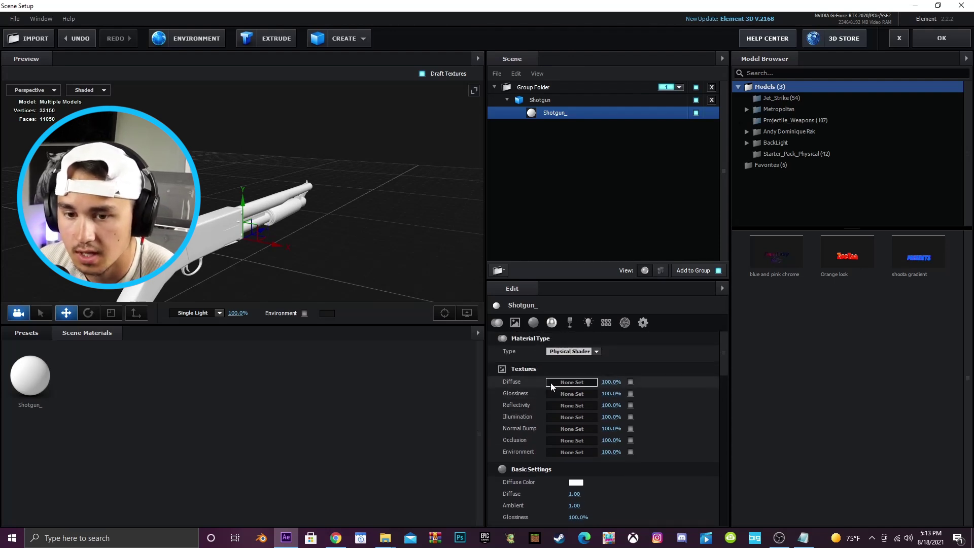
click(572, 382)
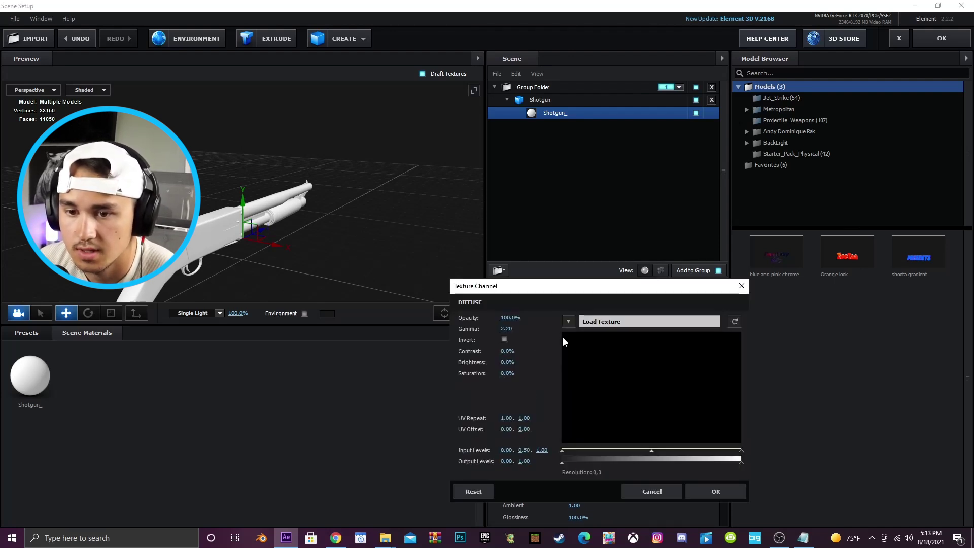
click(568, 322)
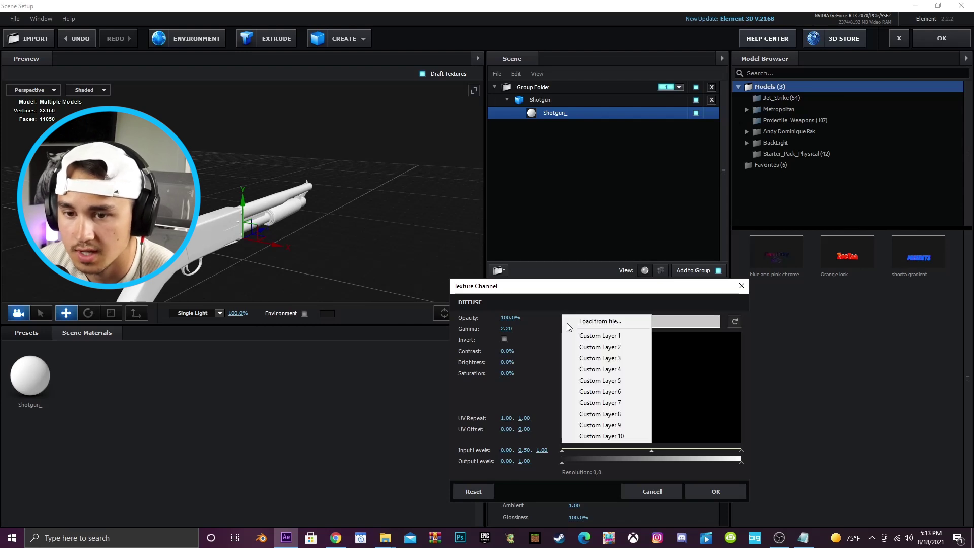
click(598, 323)
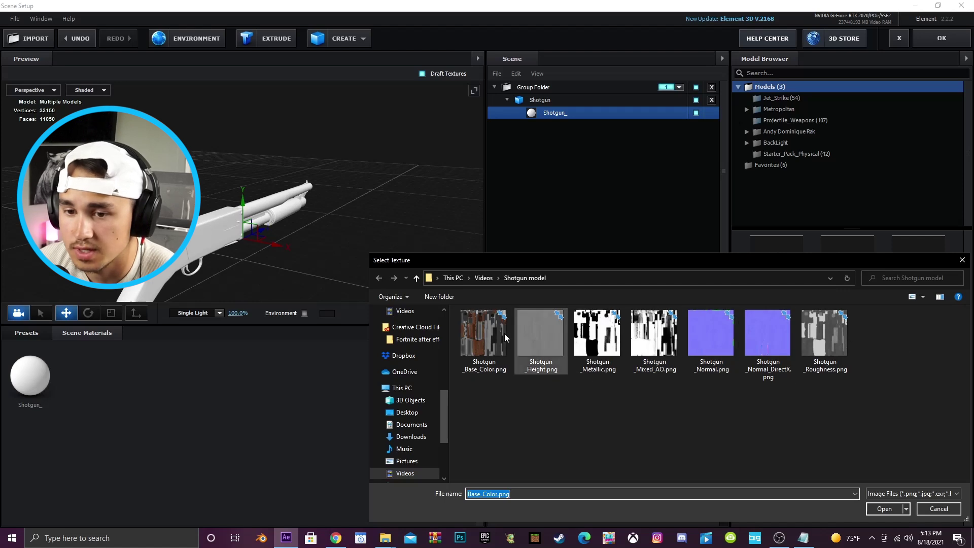
double_click(484, 342)
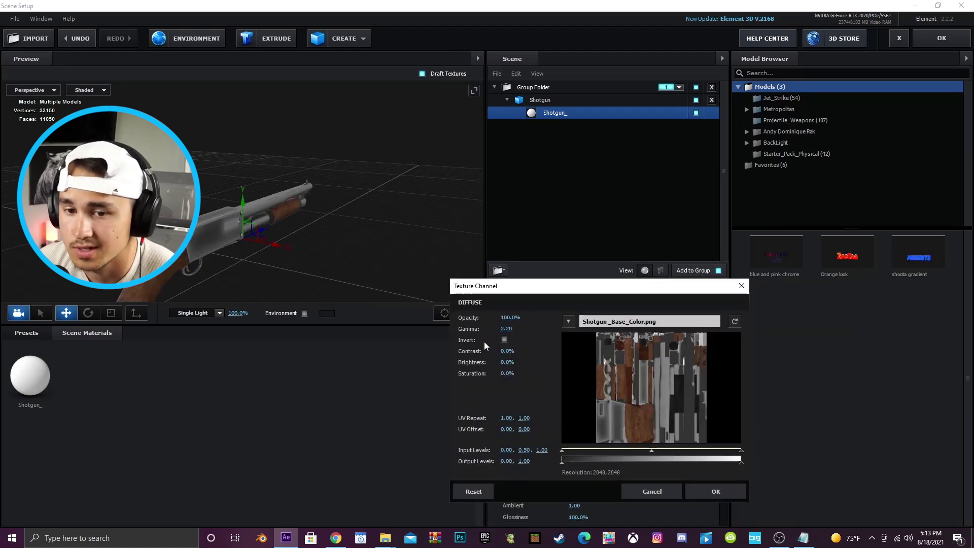
click(716, 491)
drag(304, 248, 297, 202)
Load Trippy.jpg from the Enviroment pictures folder as the scene's environment texture and apply the Element scene setup
click(199, 38)
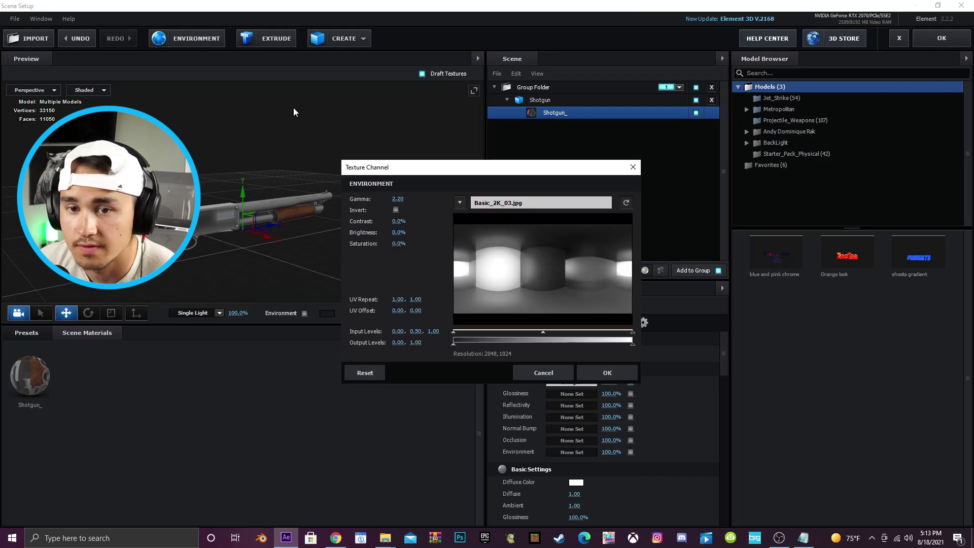
click(462, 204)
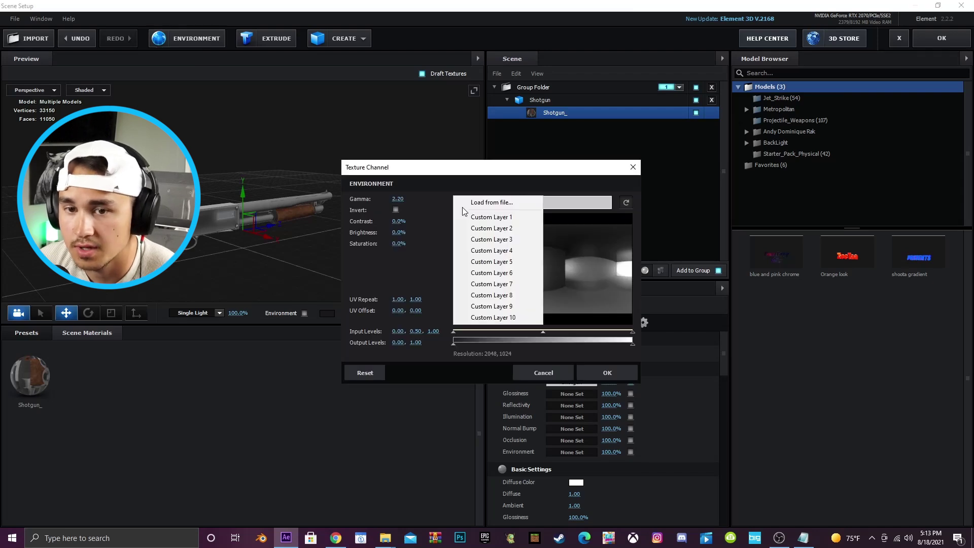
click(489, 202)
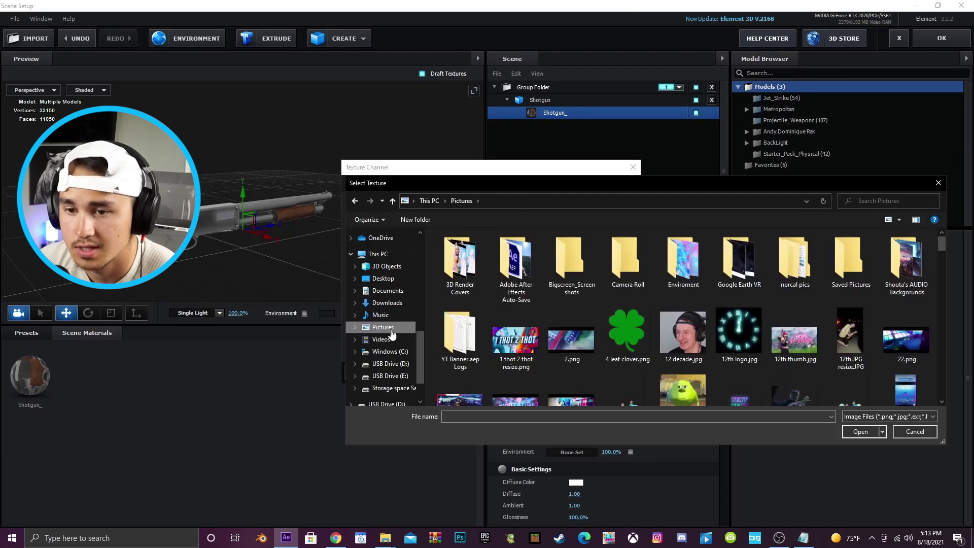
double_click(683, 261)
scroll(598, 294, down, 10)
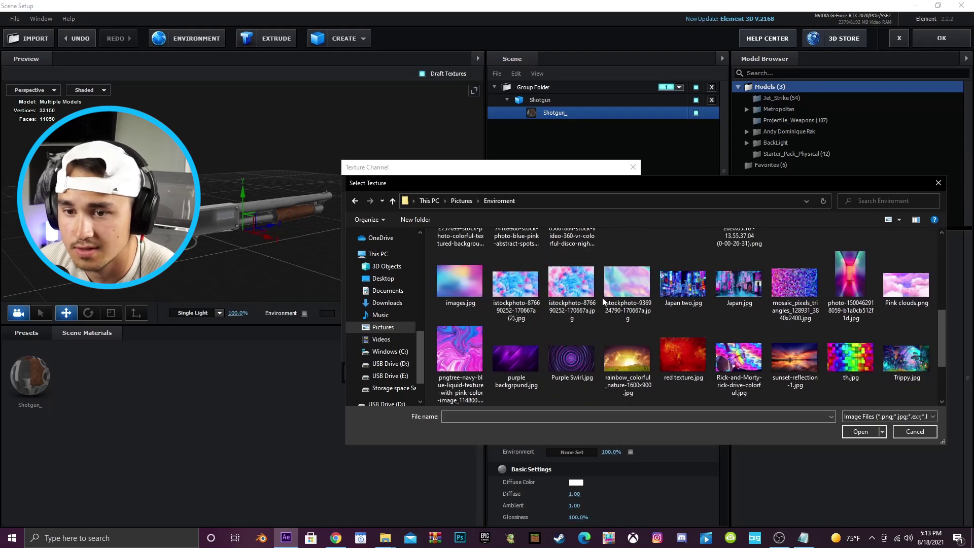
scroll(660, 386, up, 2)
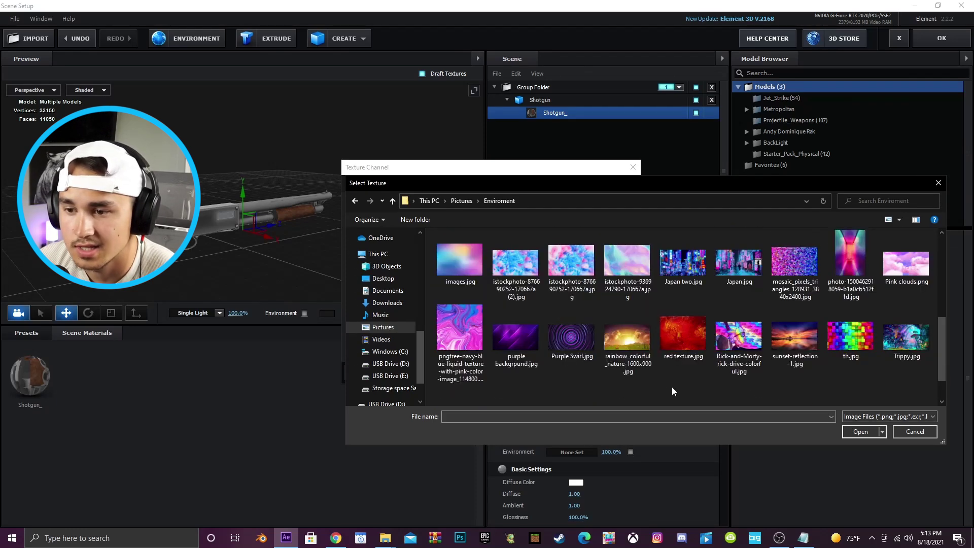
double_click(905, 338)
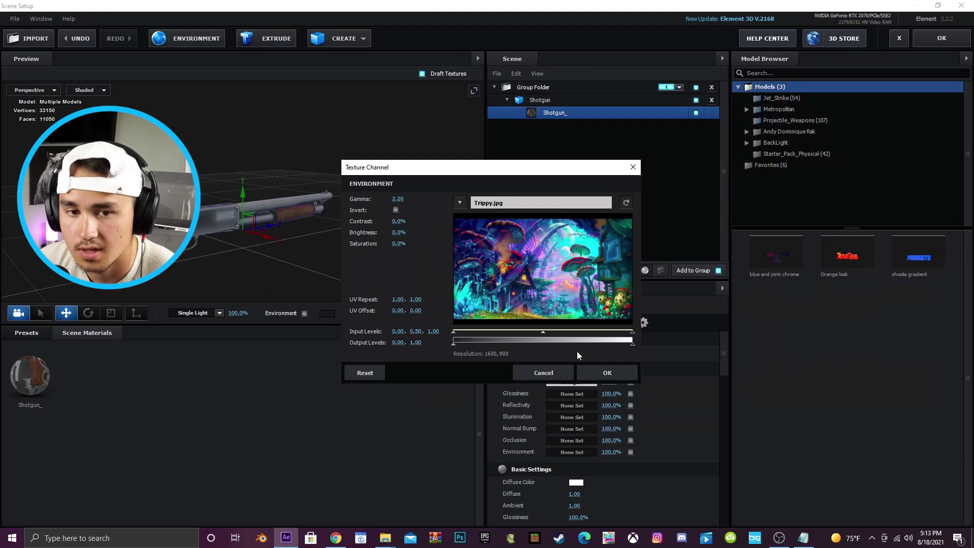
click(606, 372)
drag(396, 264, 351, 239)
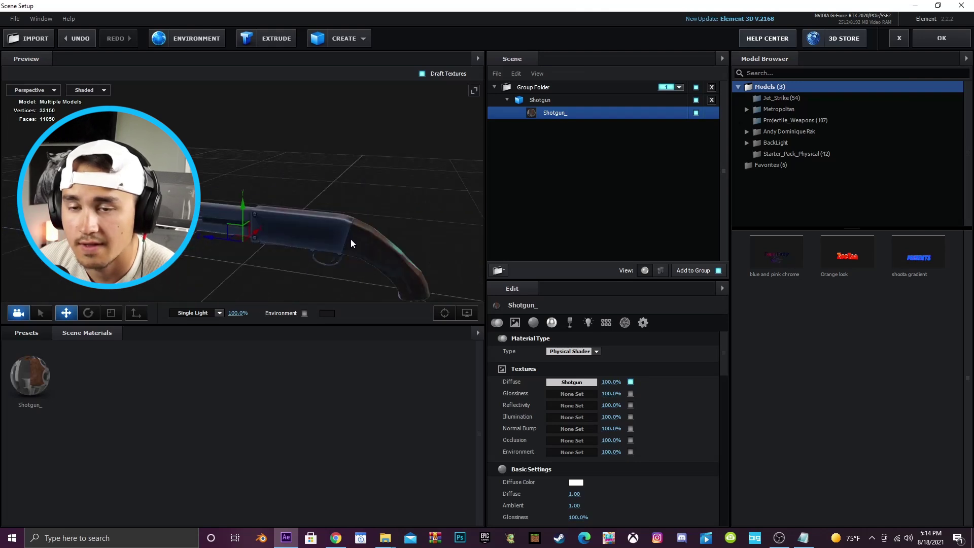
click(943, 39)
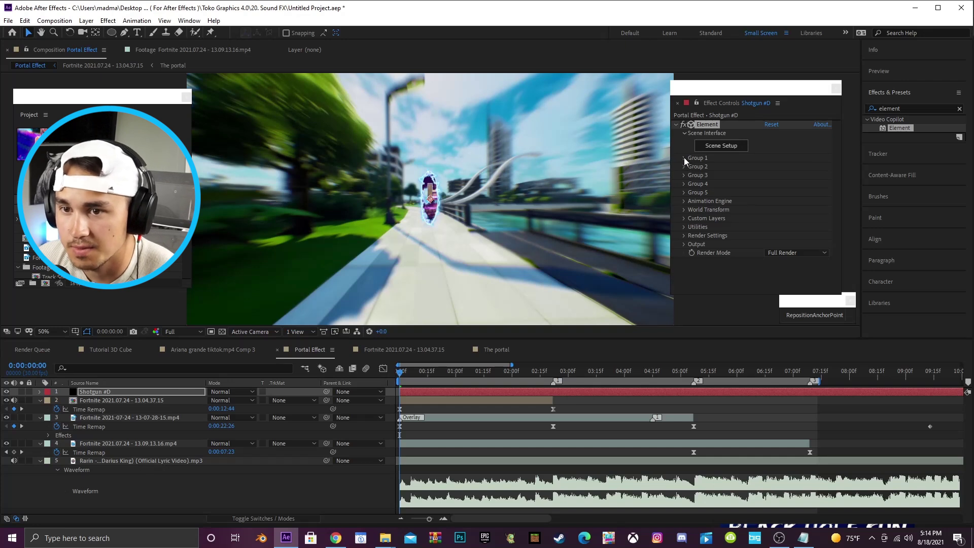
Keyframe Group 1's Position XY, Position Z and X, Y and Z Rotation at 0:00:00:00 and show the layer's keyframed properties
click(684, 157)
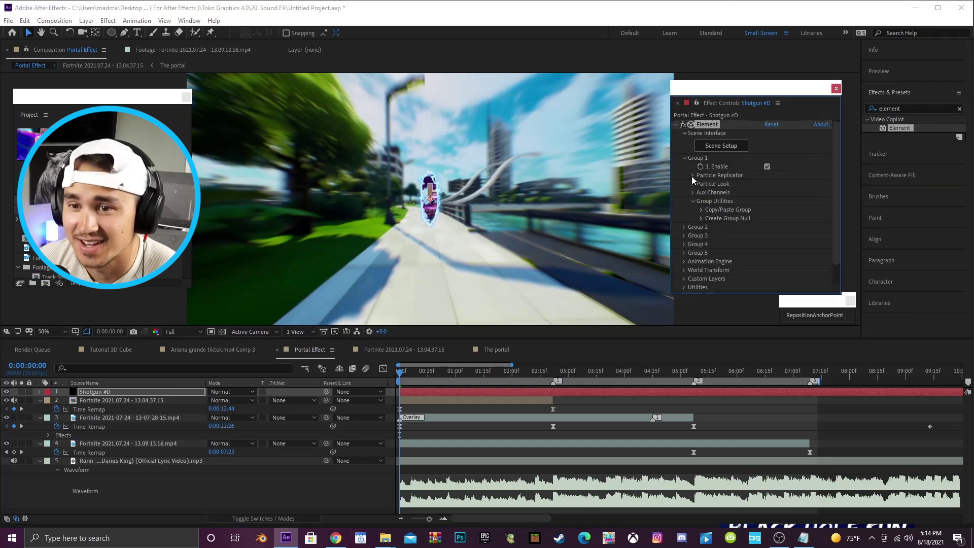
click(683, 157)
click(683, 157)
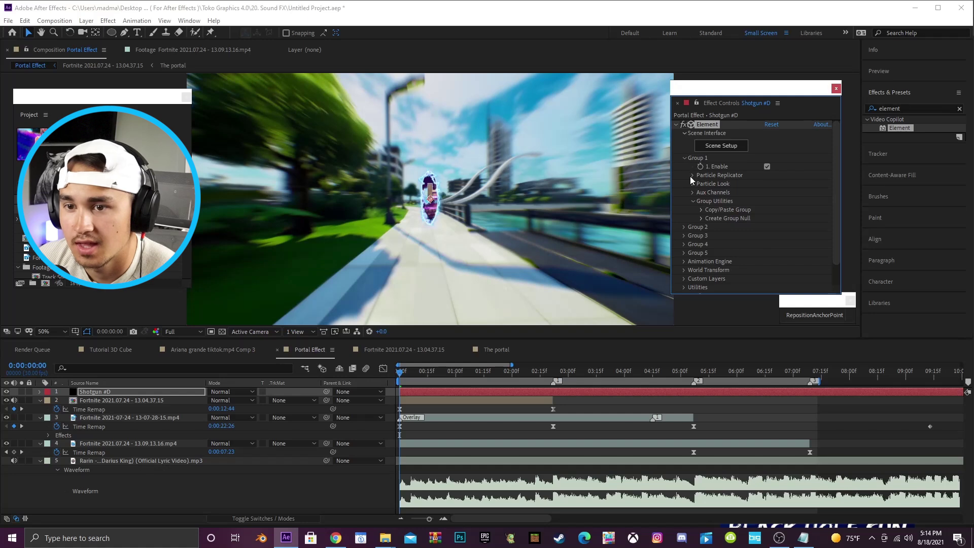
click(693, 175)
key(/)
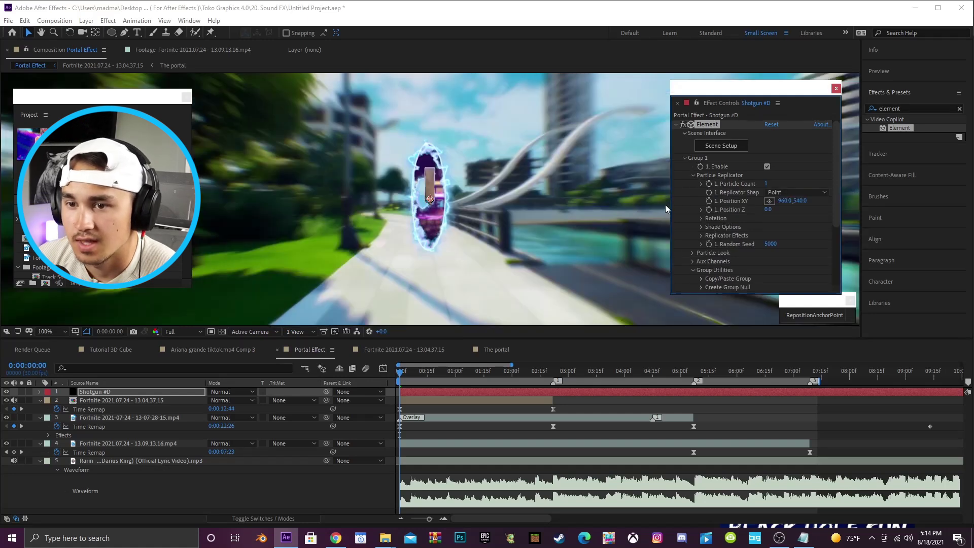
click(701, 218)
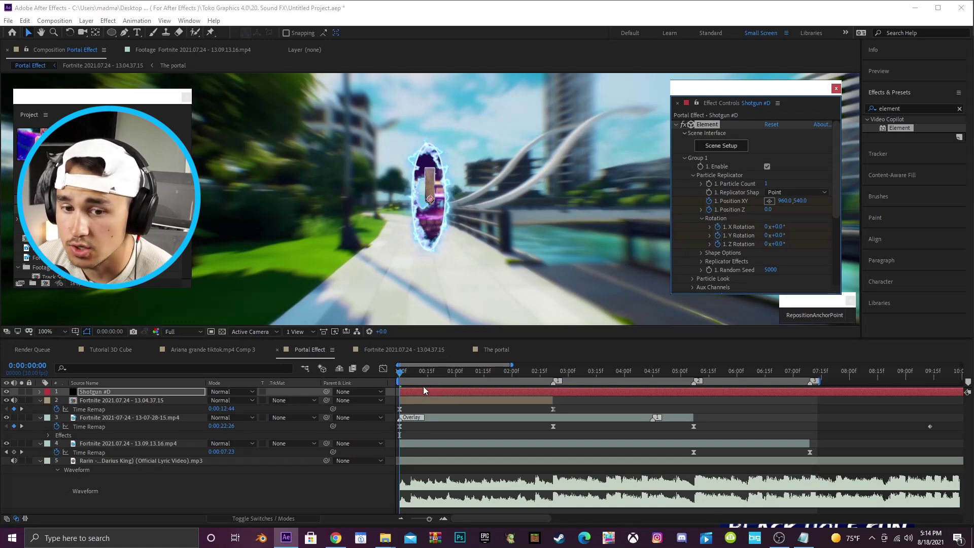
key(u)
Pose the shotgun at 0:00:00:00 with Position XY 993, 650, Position Z -2180, X Rotation -10° and Y Rotation -26°
drag(513, 365, 468, 366)
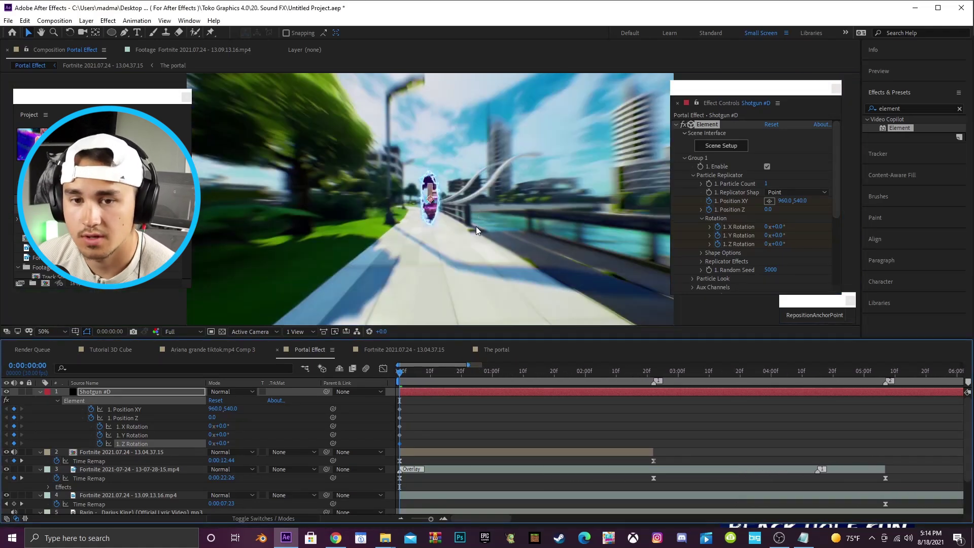
key(comma)
key(comma)
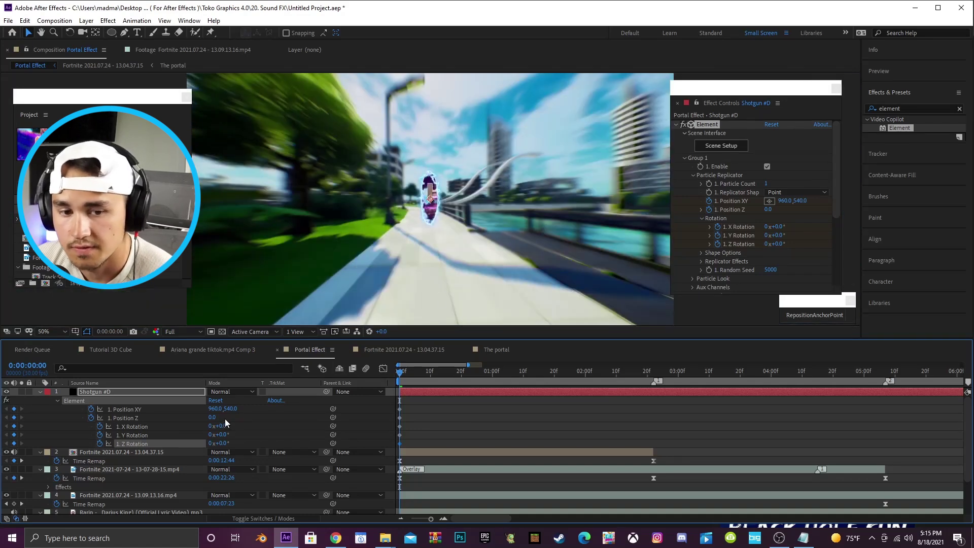
drag(212, 420, 96, 421)
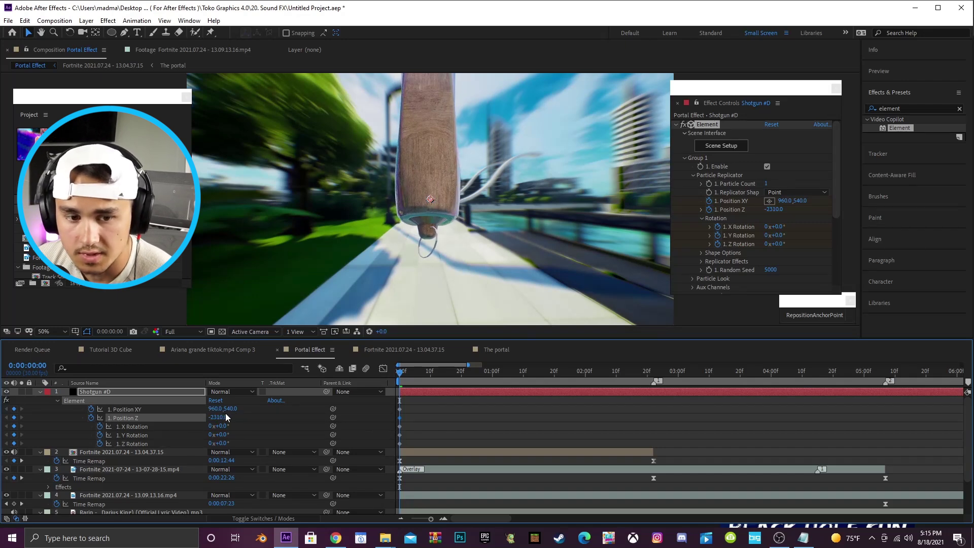
drag(231, 409, 274, 402)
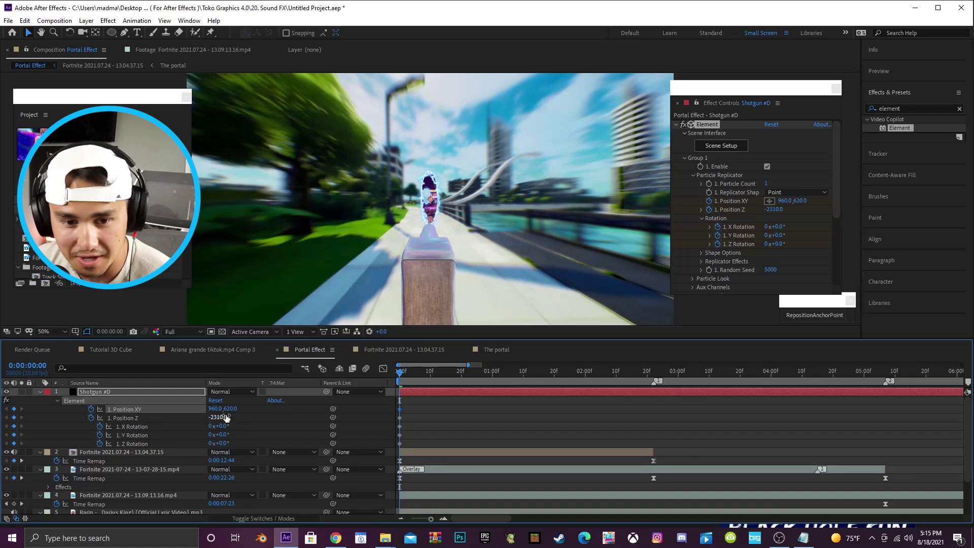
drag(212, 408, 231, 403)
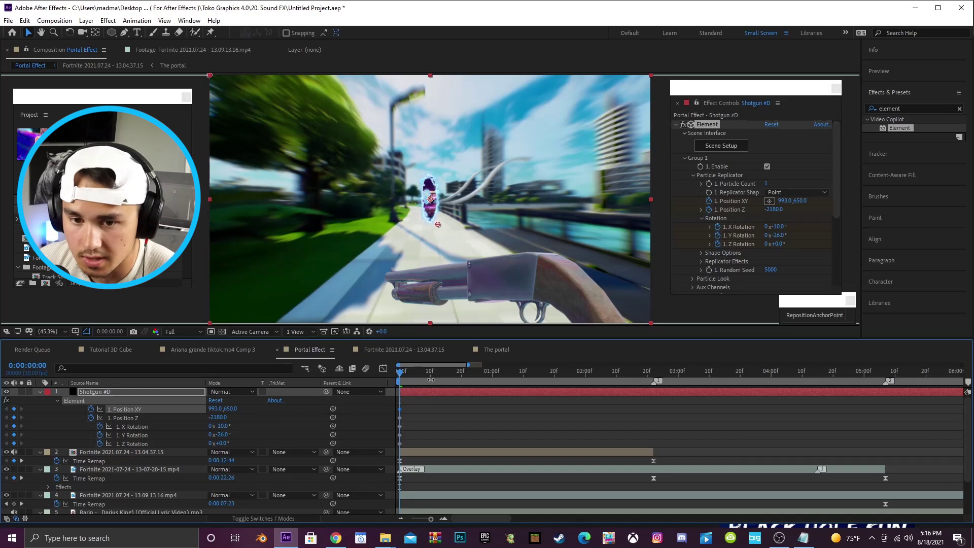
Go to the shotgun keyframes at 0:00:01:00 and extend the work area's end to about 0:00:02:02
mouse_move(432, 373)
mouse_down()
mouse_move(447, 373)
mouse_move(434, 365)
mouse_up()
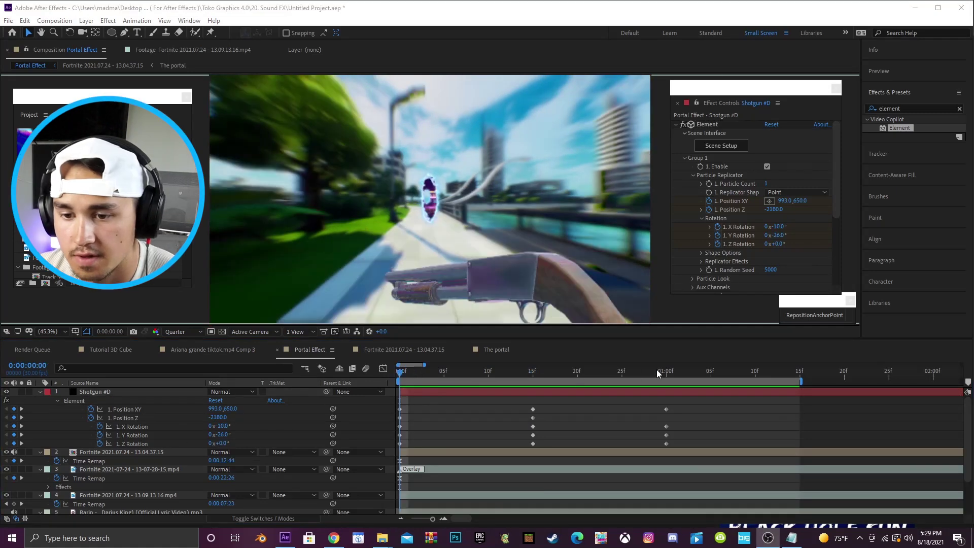
click(666, 369)
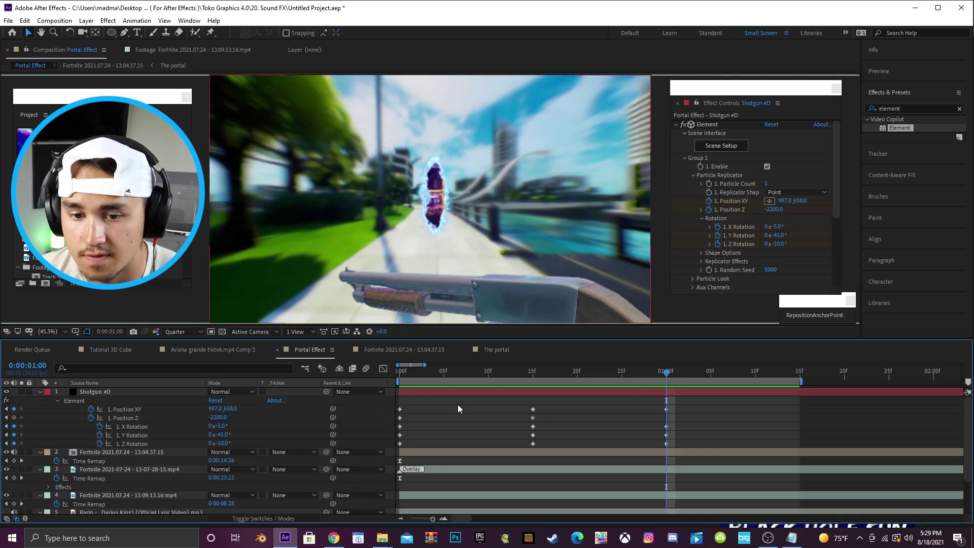
drag(418, 365, 428, 364)
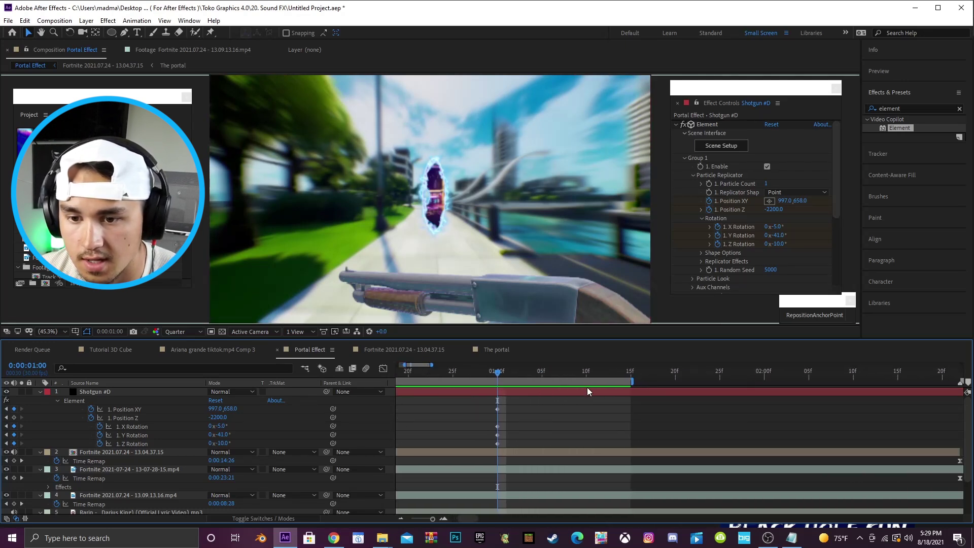
drag(632, 381, 783, 381)
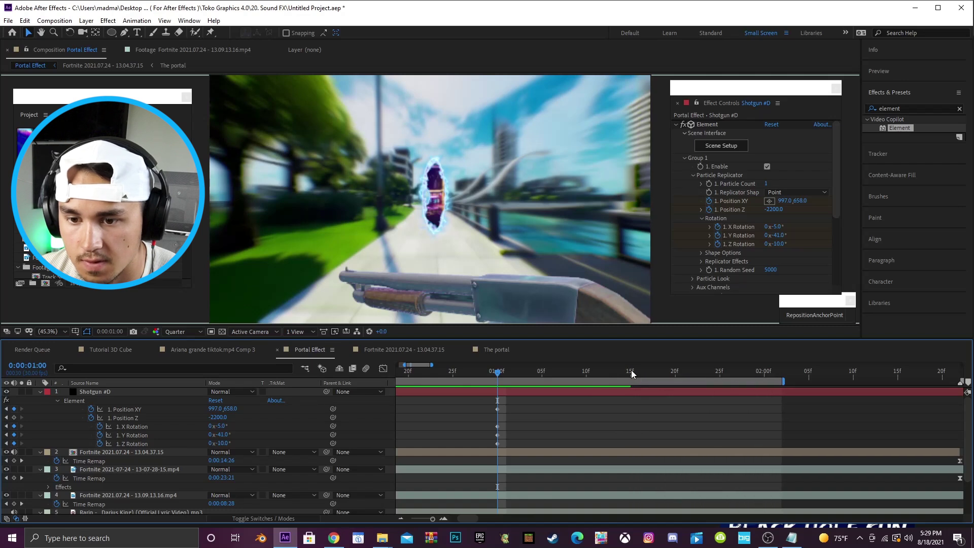
Copy the shotgun layer's keyframes at 0:00:00:15 and paste them at 0:00:01:15
click(631, 372)
drag(404, 364, 396, 364)
drag(509, 410, 491, 446)
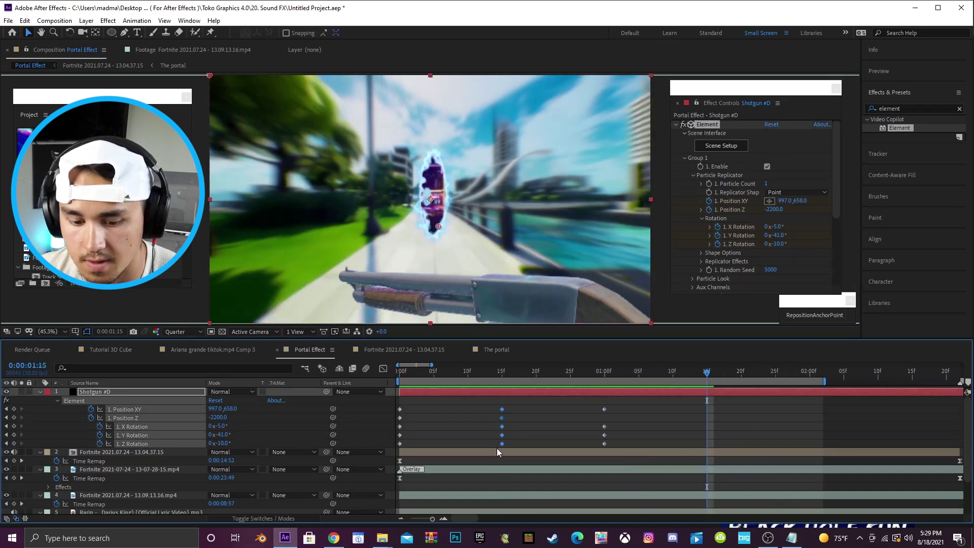
key(ctrl+c)
key(ctrl+v)
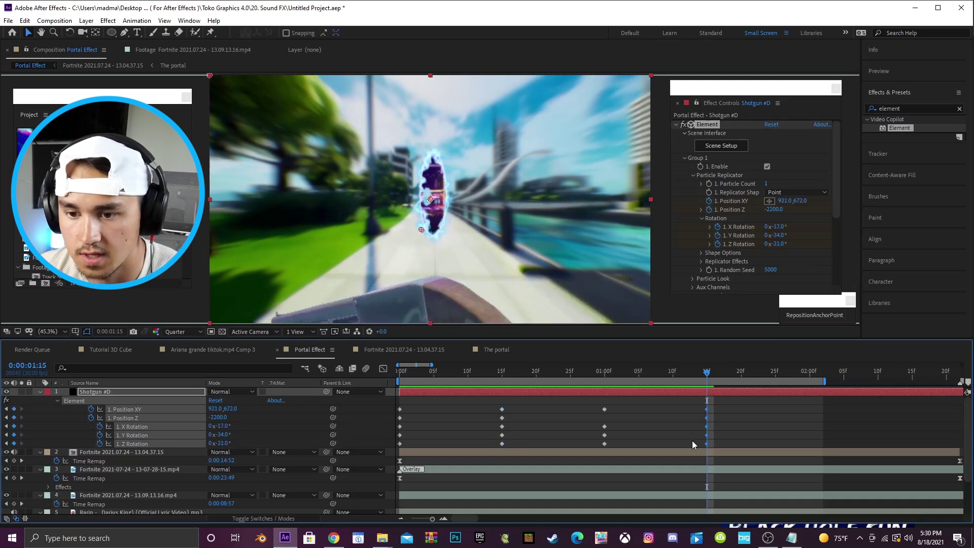
Check the shotgun's motion up to 0:00:01:15 and paste the 0:00:00:15 pose keyframes again at 0:00:02:00
click(501, 372)
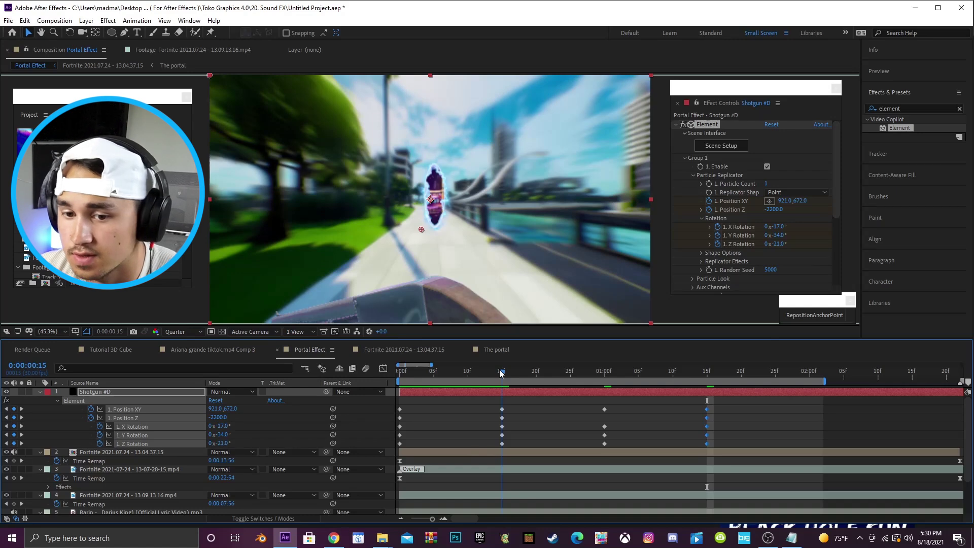
drag(503, 373, 711, 381)
drag(427, 366, 432, 367)
drag(417, 405, 492, 450)
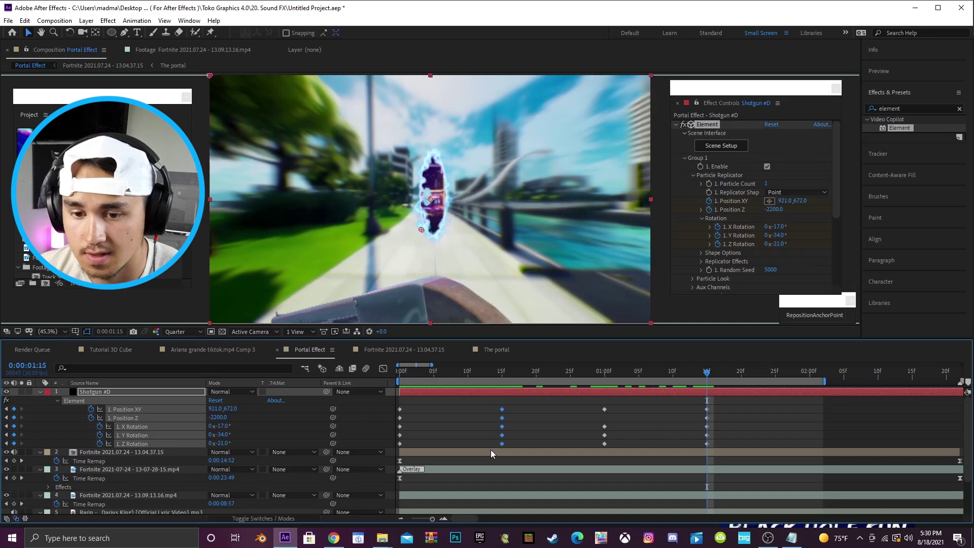
drag(786, 375, 810, 375)
key(ctrl+v)
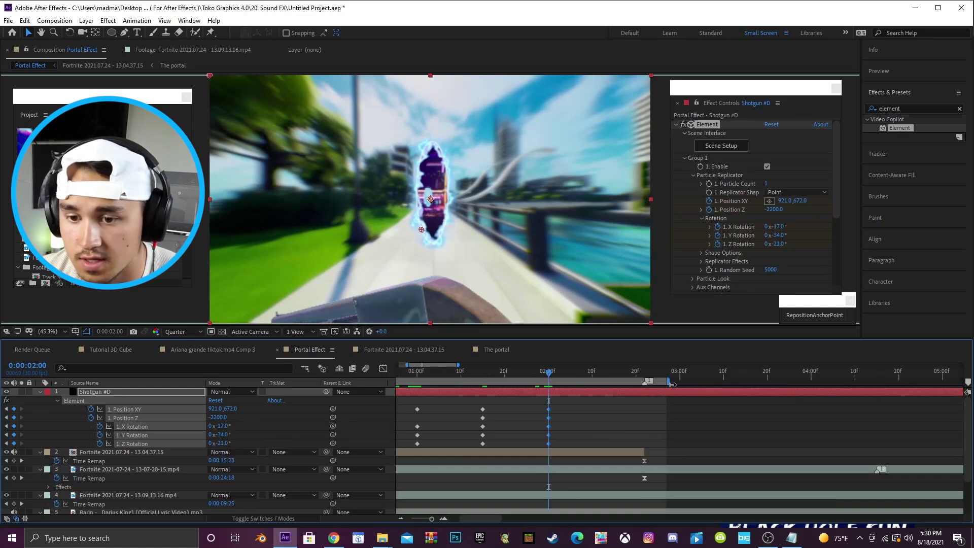
Continue the repeating shotgun motion by pasting the pose keyframes at 0:00:02:15 and 0:00:03:00
click(613, 372)
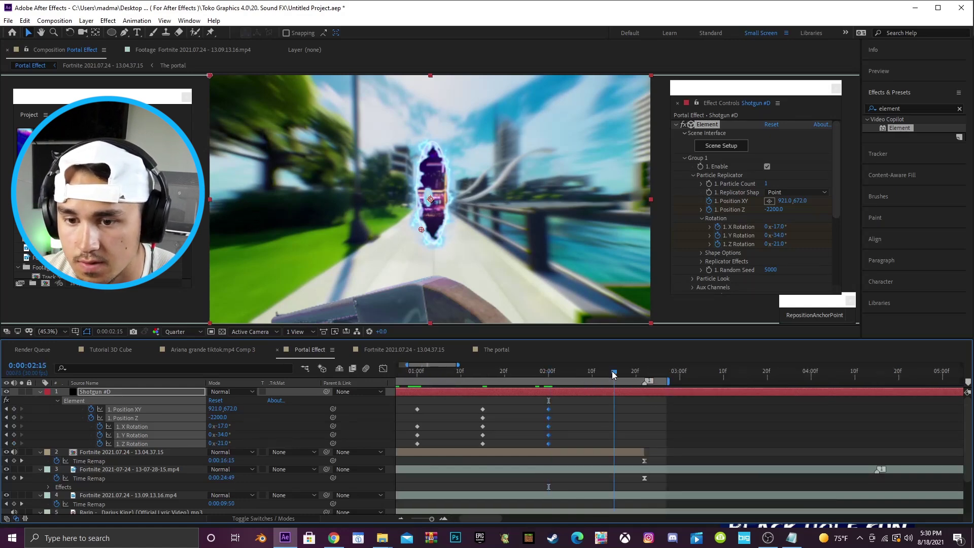
drag(491, 405, 476, 445)
key(ctrl+v)
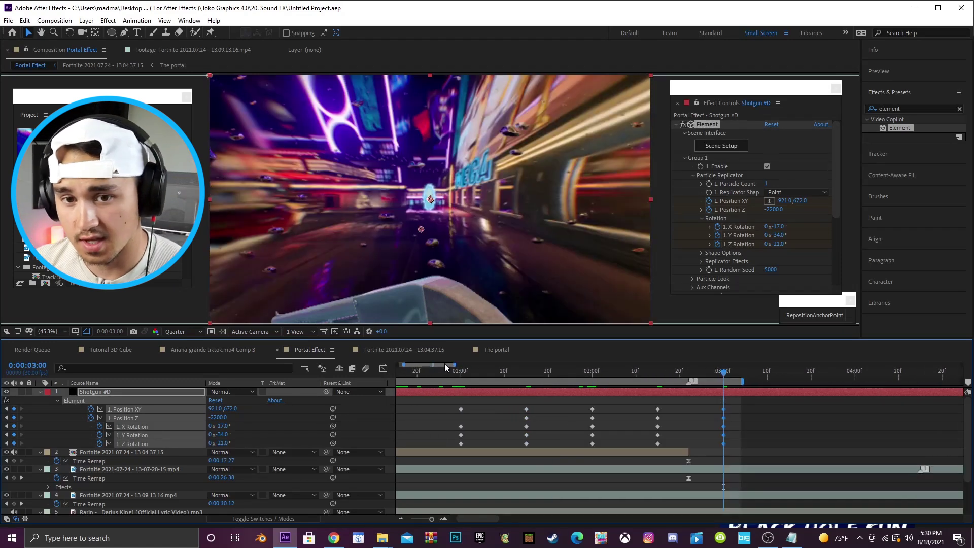
click(562, 373)
click(701, 373)
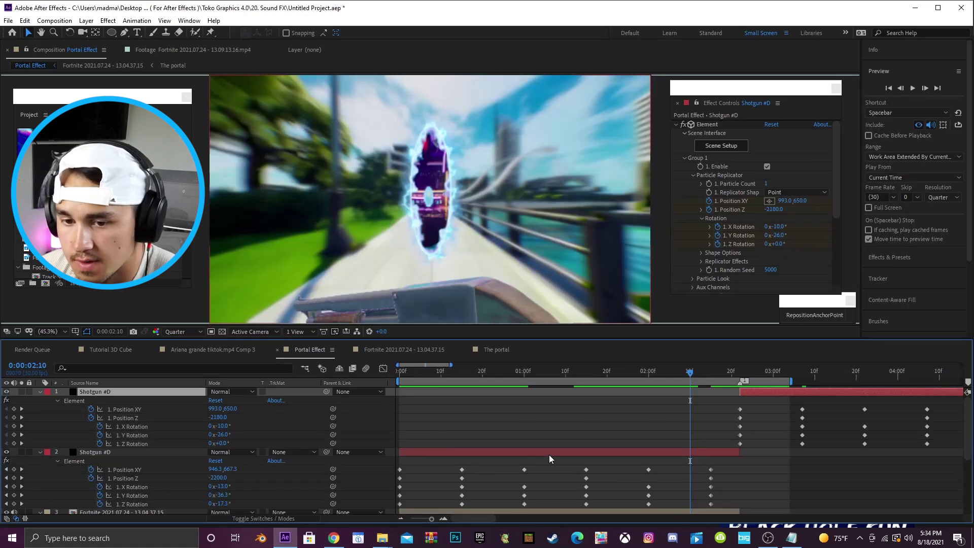
Delete the second Shotgun #D layer that starts at about 0:00:02:22
click(545, 455)
click(756, 391)
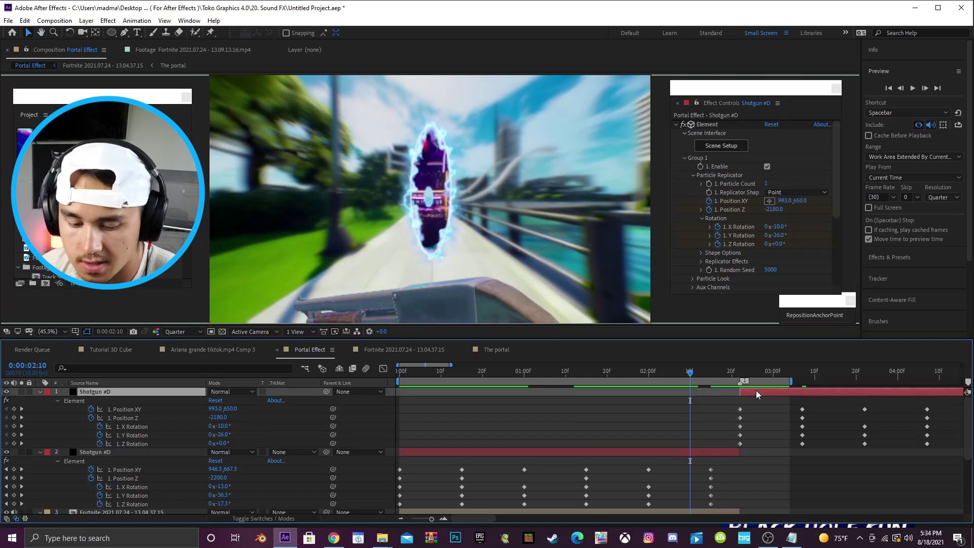
key(Delete)
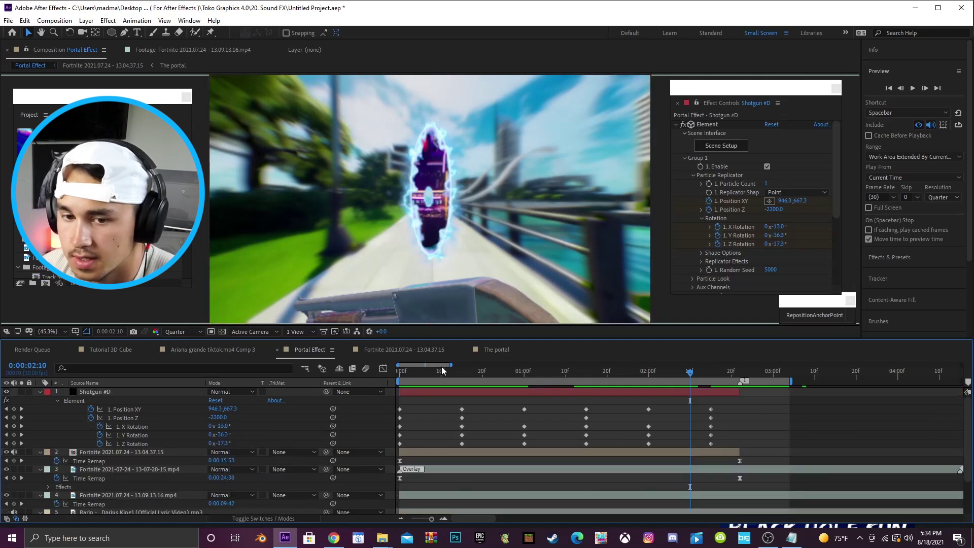
Move the shotgun's last keyframes to the layer's end at about 0:00:02:22, easy ease all its keyframes and preview the motion
drag(446, 366, 450, 366)
drag(678, 407, 661, 446)
drag(687, 411, 698, 411)
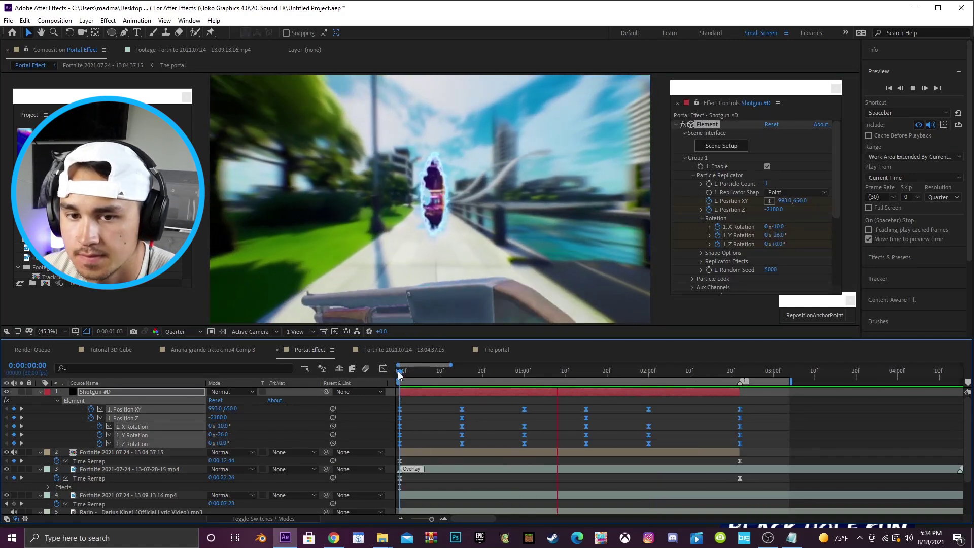
click(399, 375)
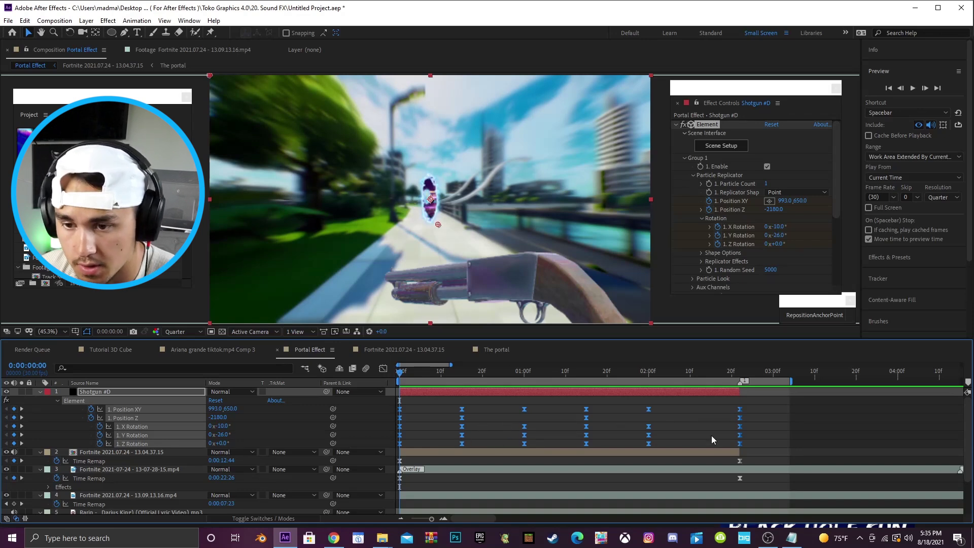
Spread the shotgun keyframes after the first set to about 0:00:00:16, 0:00:01:05, 0:00:01:27, 0:00:02:22 and 0:00:03:12
drag(766, 399, 828, 414)
drag(657, 404, 642, 447)
drag(648, 409, 740, 415)
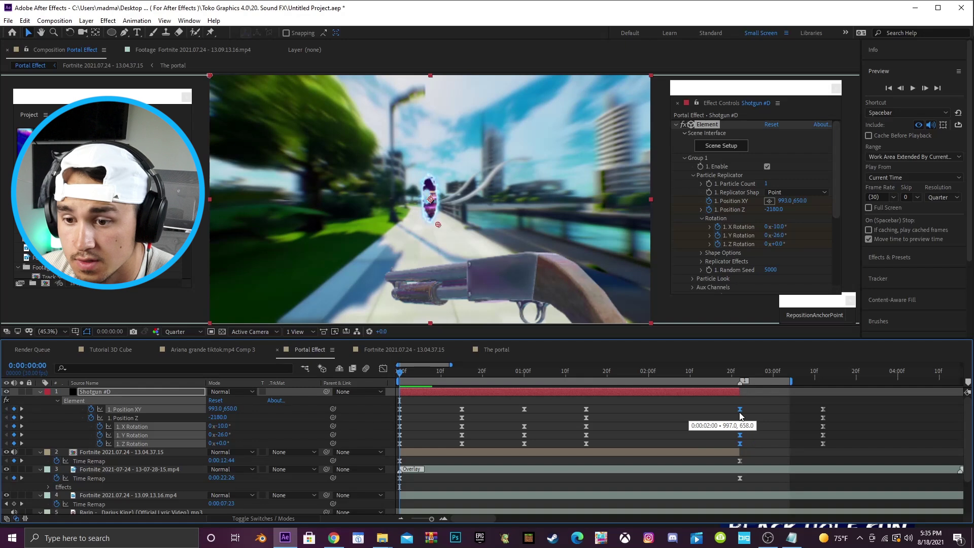
drag(607, 408, 638, 416)
mouse_move(538, 403)
mouse_down()
mouse_move(517, 446)
mouse_move(526, 413)
mouse_move(543, 413)
mouse_up()
drag(473, 404, 452, 447)
drag(463, 409, 466, 409)
Fine-tune the third and fourth shotgun keyframe sets to about 0:00:01:06 and 0:00:01:28 and preview the result
drag(656, 410, 624, 449)
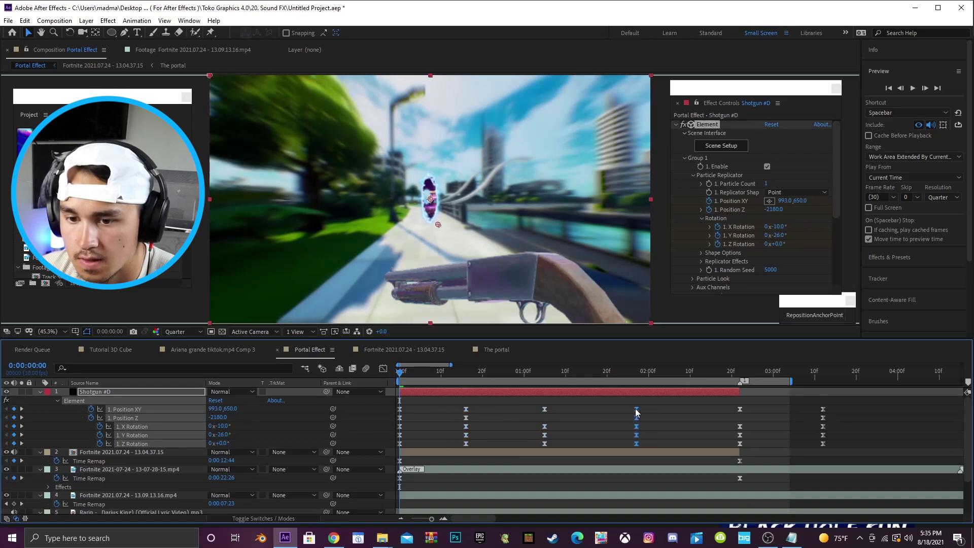
drag(646, 415, 642, 411)
mouse_move(555, 405)
mouse_down()
mouse_move(537, 450)
mouse_move(548, 412)
mouse_up()
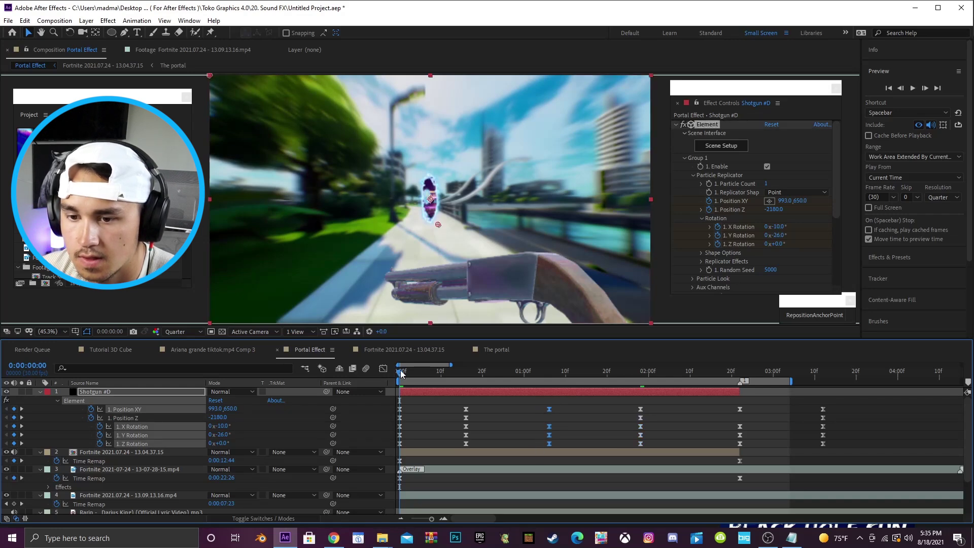
key(space)
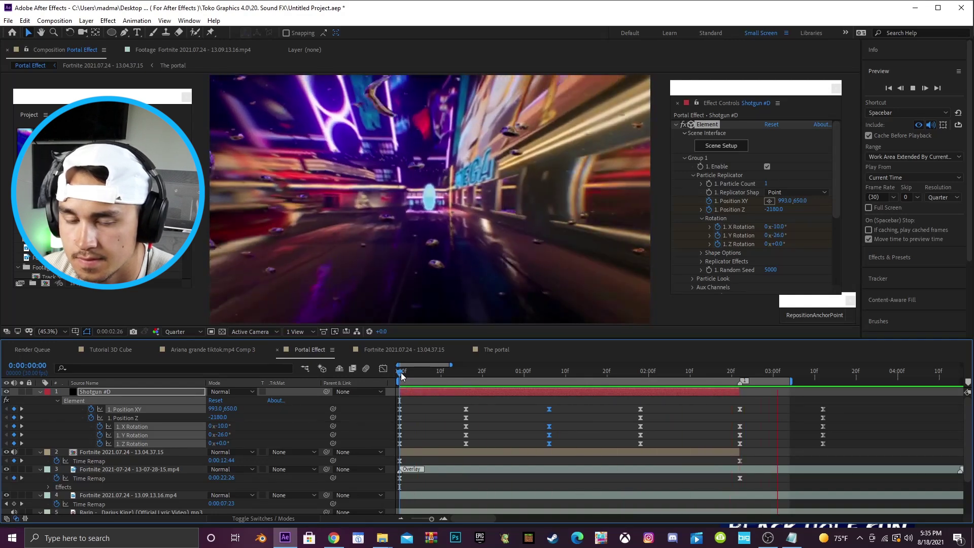
Stop the preview and delete the shotgun keyframes lying beyond the layer's end
key(space)
drag(841, 404, 811, 443)
key(Delete)
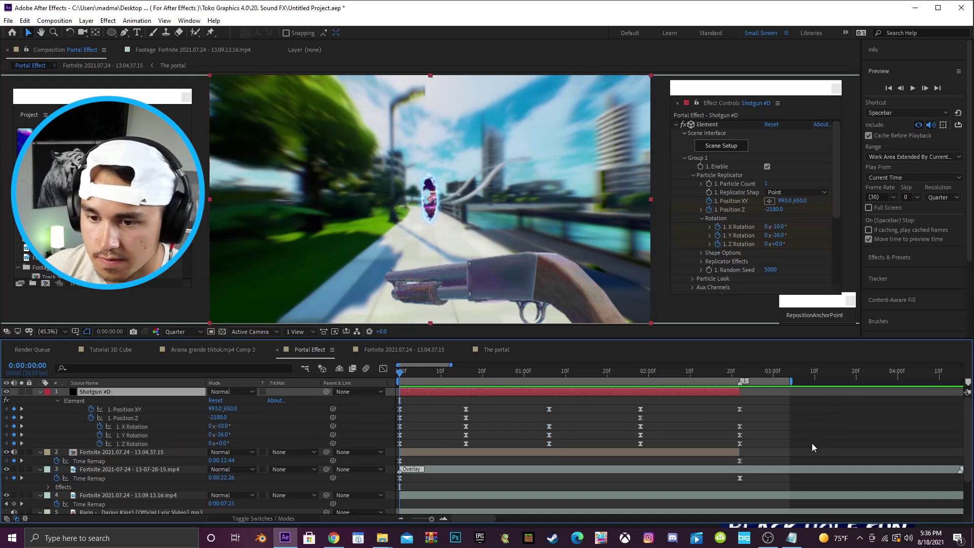
Reveal Element's SSAO settings under Ambient Occlusion in Render Settings and set the composition preview resolution to Full
drag(434, 364, 431, 364)
scroll(695, 213, down, 2)
scroll(695, 213, down, 2)
scroll(681, 224, down, 2)
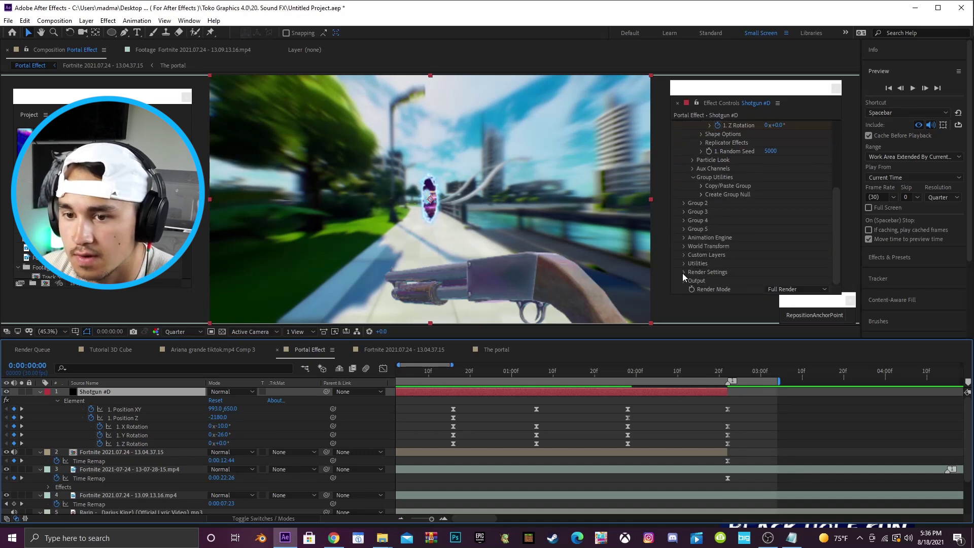
click(683, 272)
scroll(686, 264, down, 4)
click(692, 211)
scroll(693, 211, down, 2)
click(190, 330)
click(183, 355)
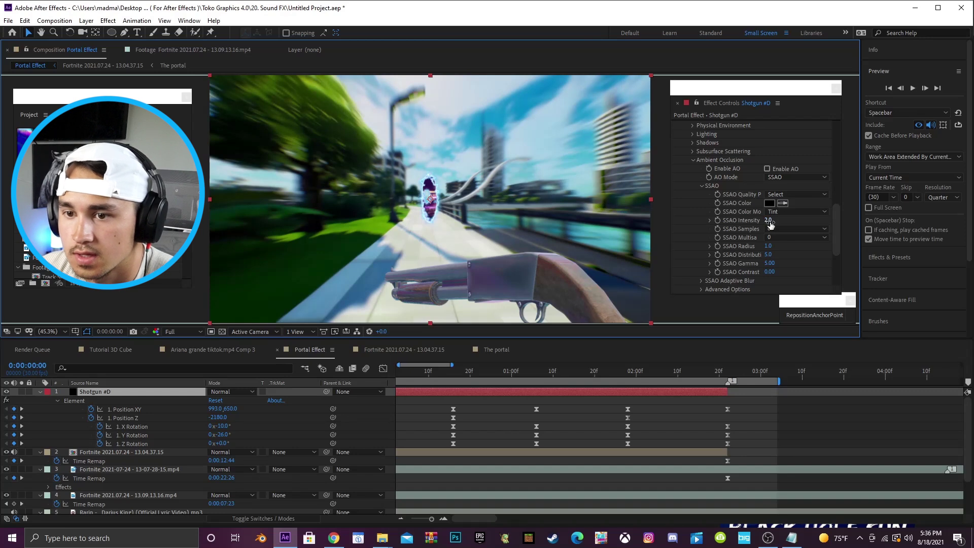
Set SSAO Samples to 64, SSAO multisampling to 16 and SSAO Intensity to 28.1 for the shotgun
drag(770, 223, 810, 220)
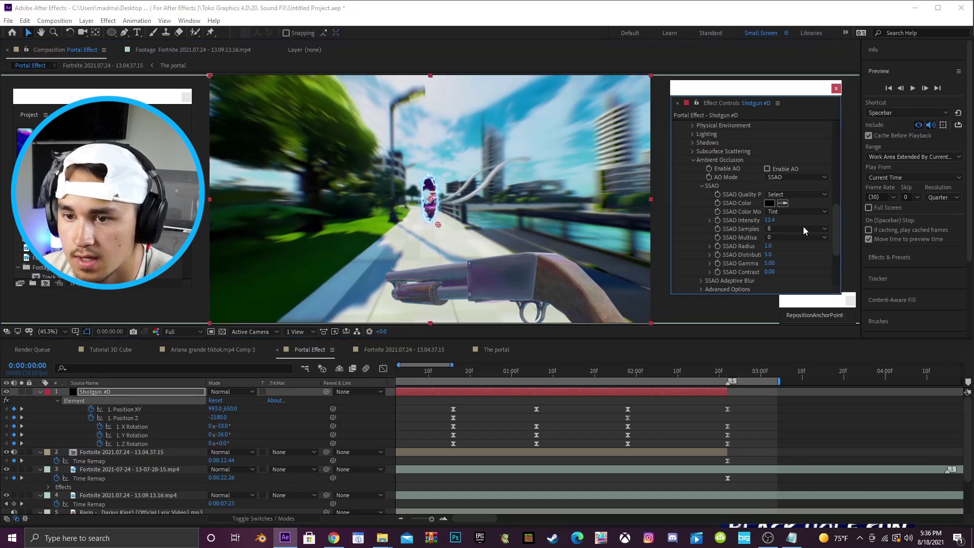
click(781, 230)
click(785, 273)
click(779, 239)
click(784, 293)
drag(770, 221, 791, 222)
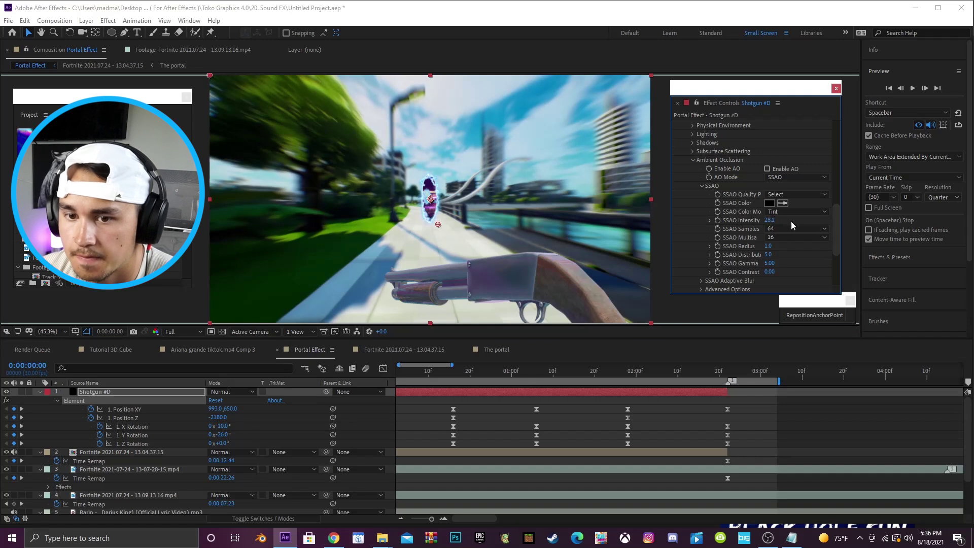
click(693, 160)
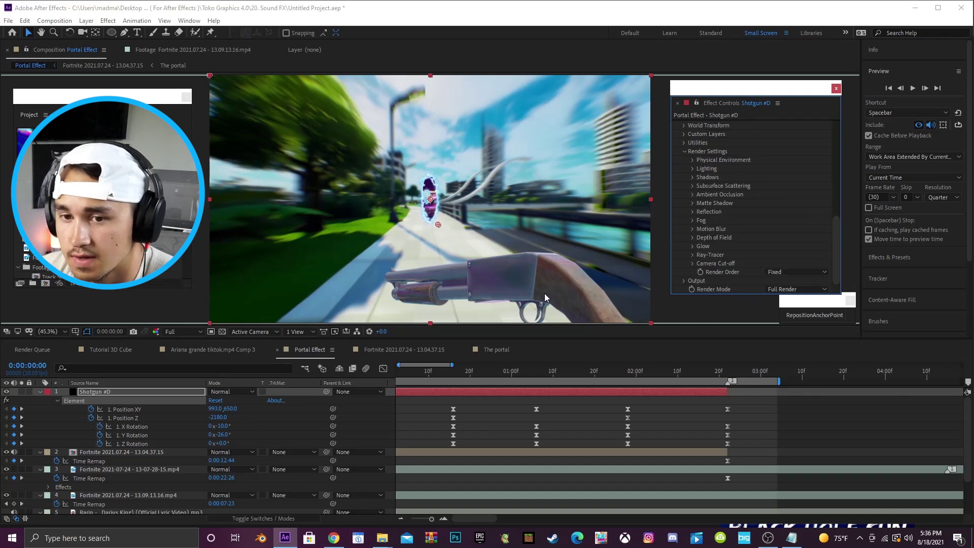
Light the shotgun with the Spot Blue preset as Element's added lighting
scroll(737, 206, up, 1)
click(693, 184)
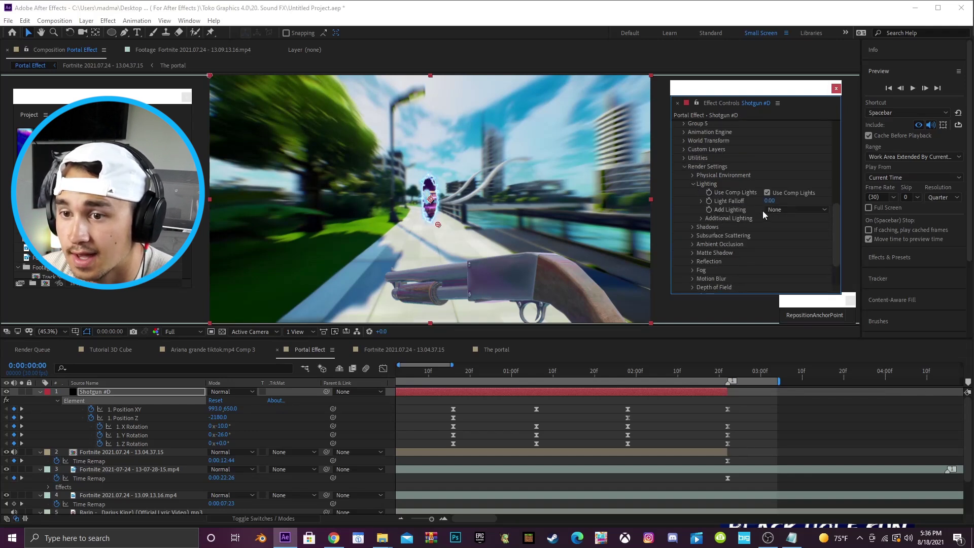
click(778, 210)
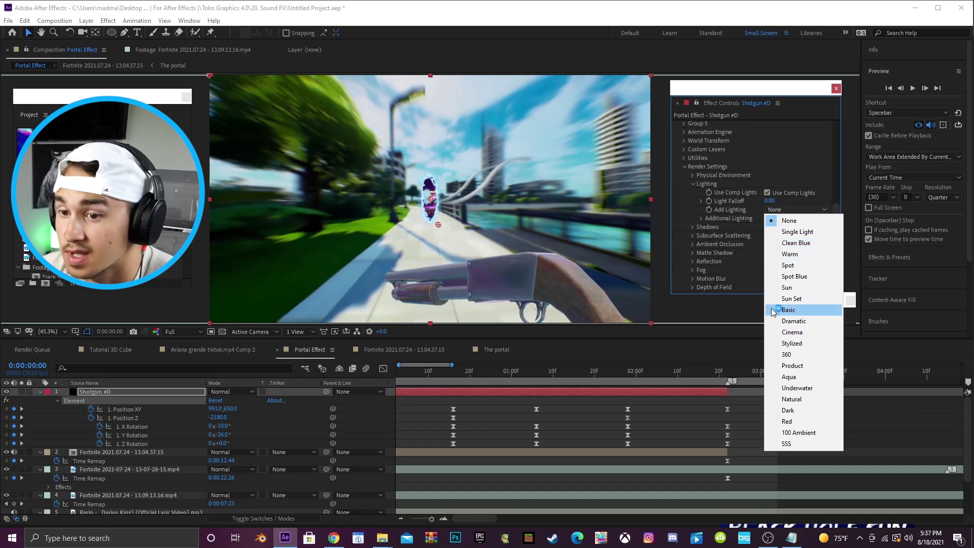
click(791, 276)
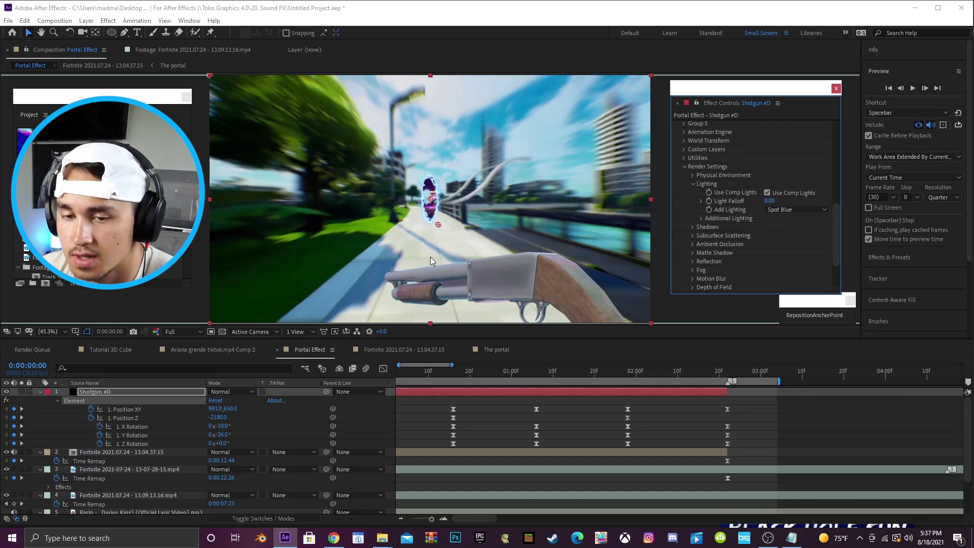
click(675, 125)
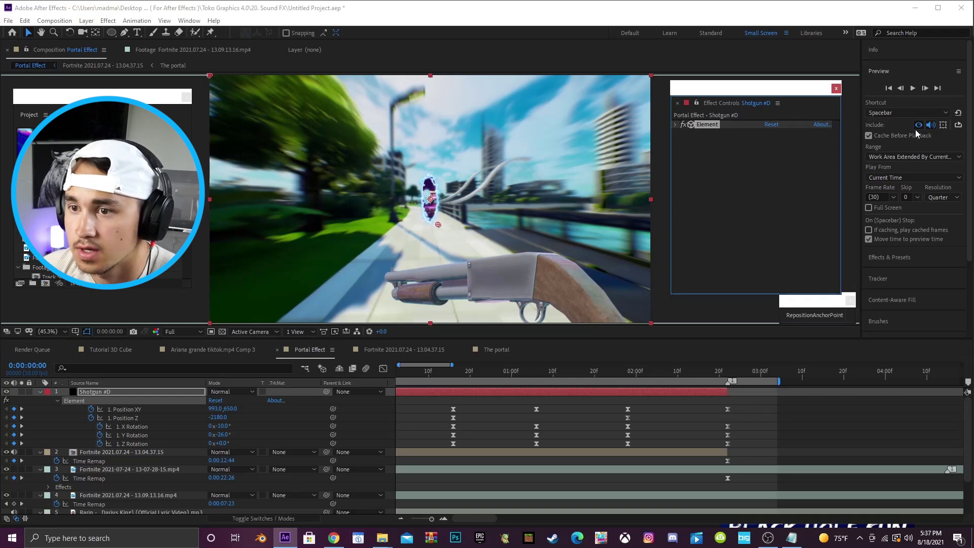
Apply the S_WarpChroma effect to the Shotgun #D layer and set its From Z Dist to 0.99
click(890, 255)
double_click(909, 108)
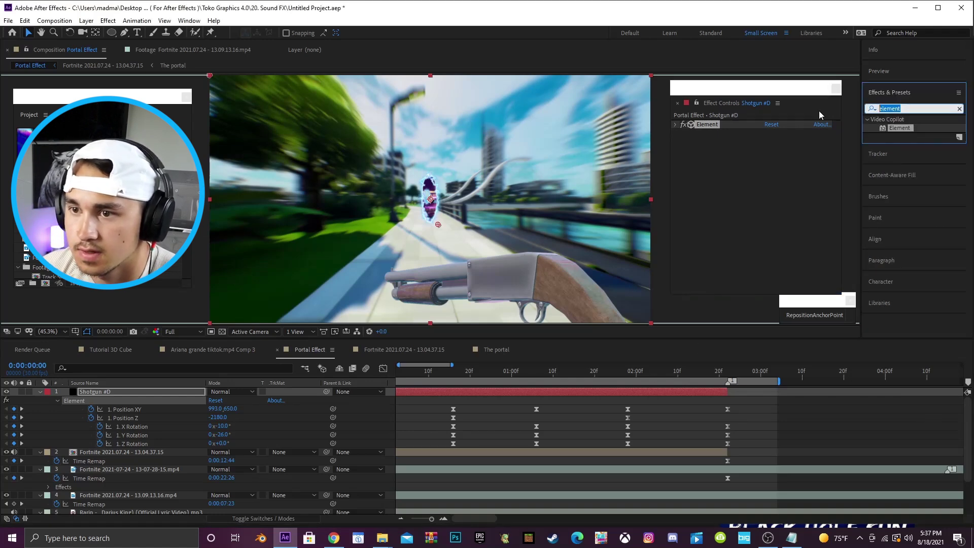
key(BackSpace)
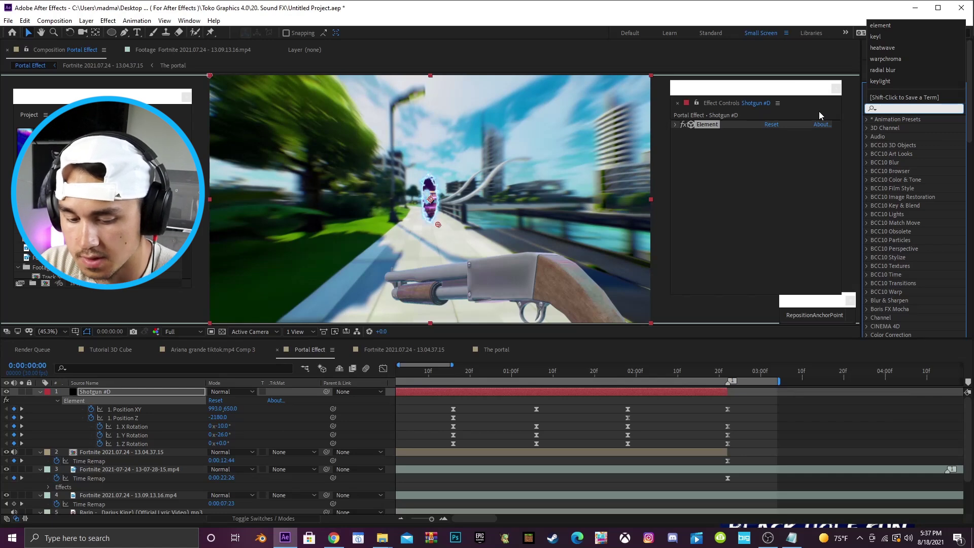
text(warpchroma)
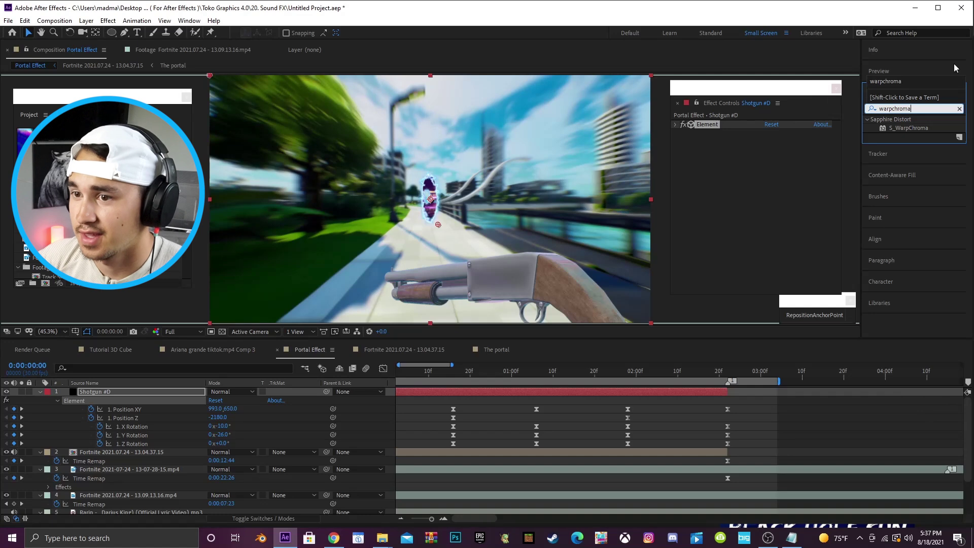
drag(915, 127, 718, 156)
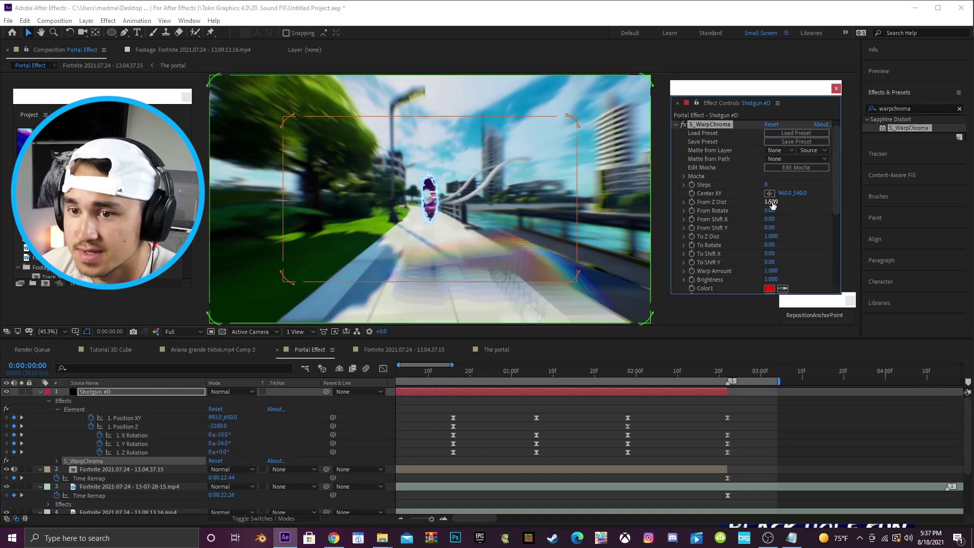
click(771, 202)
text(.99)
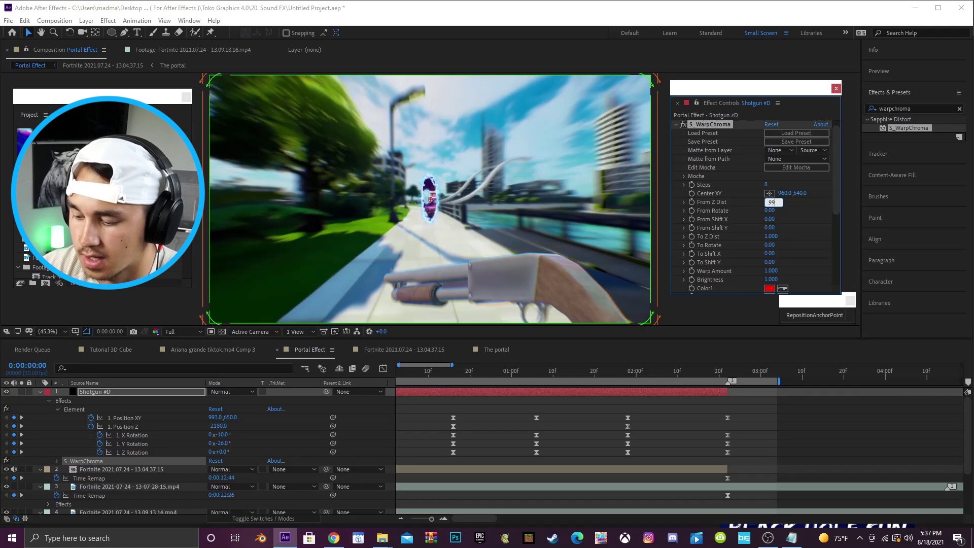
key(Return)
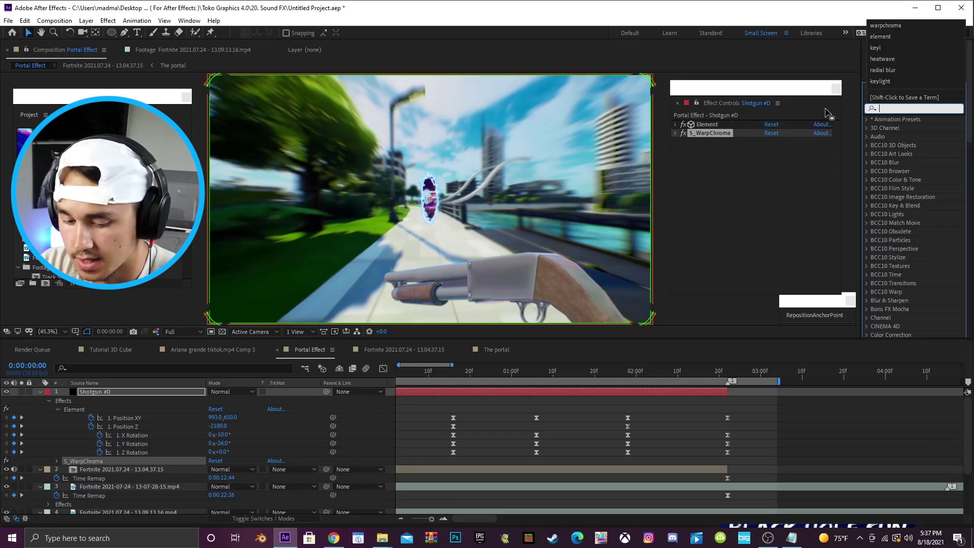
Add the uni.Edge Glow effect after S_WarpChroma on the Shotgun #D layer and preview the shot
text(uni.ed)
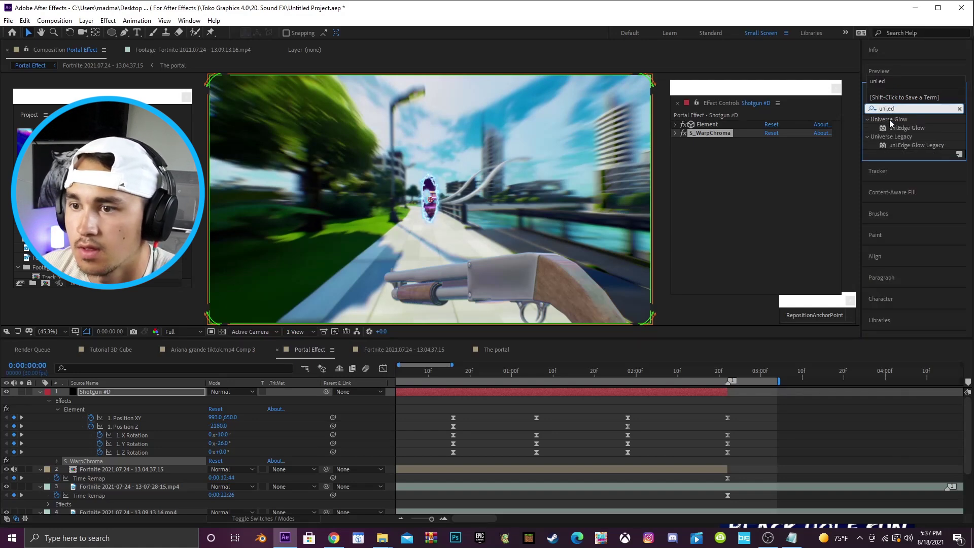
click(906, 128)
drag(689, 160, 682, 167)
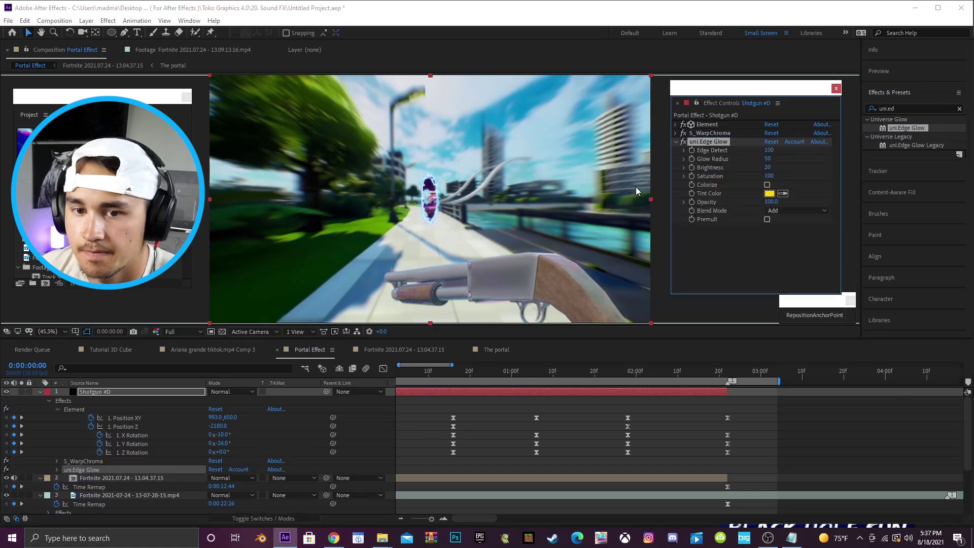
key(space)
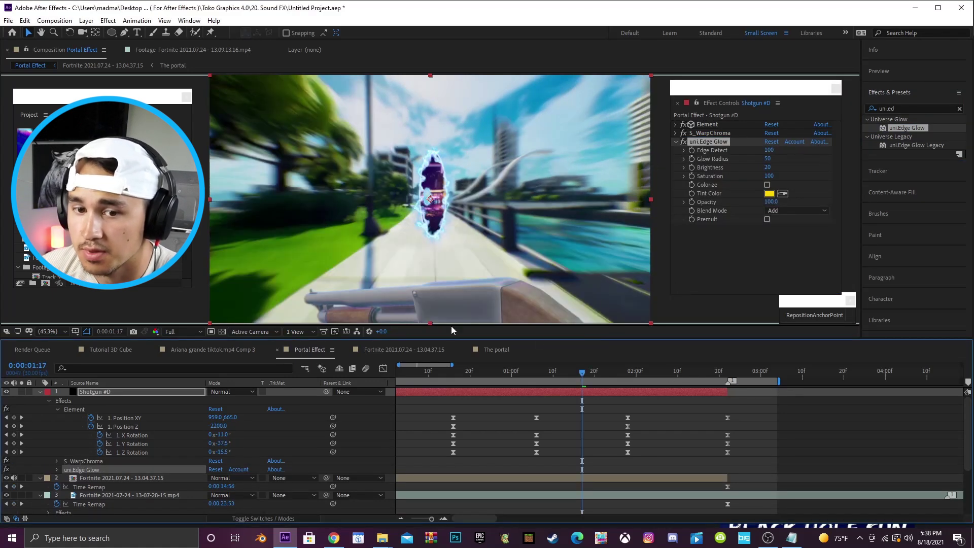
Apply the Curves effect to the Shotgun #D layer and shape its RGB curve into a slight S with darker shadows and brighter highlights
click(901, 108)
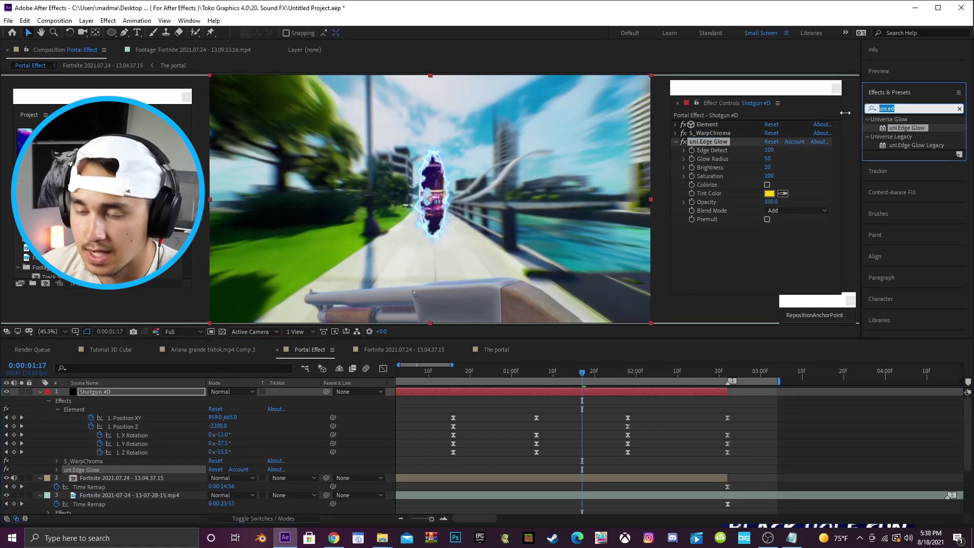
text(curves)
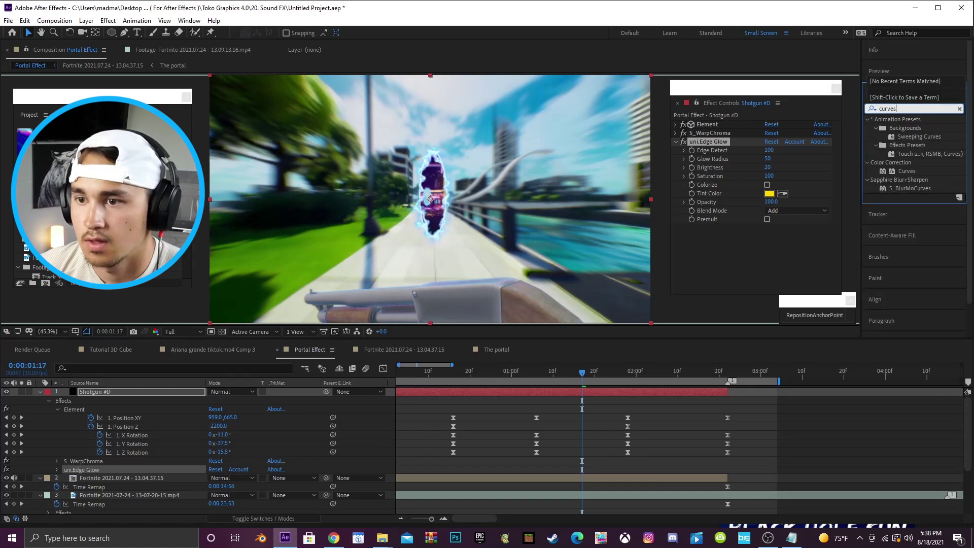
drag(907, 172, 729, 261)
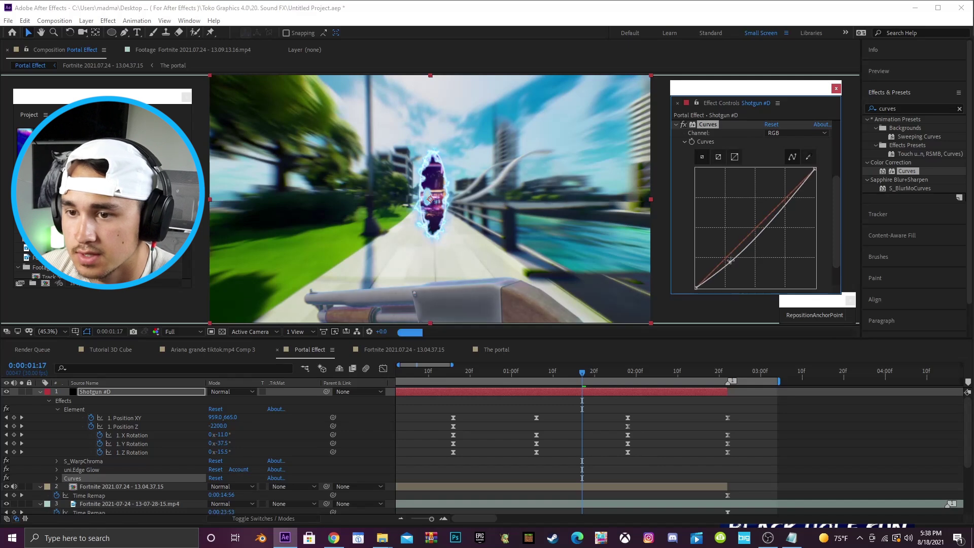
drag(787, 201, 785, 200)
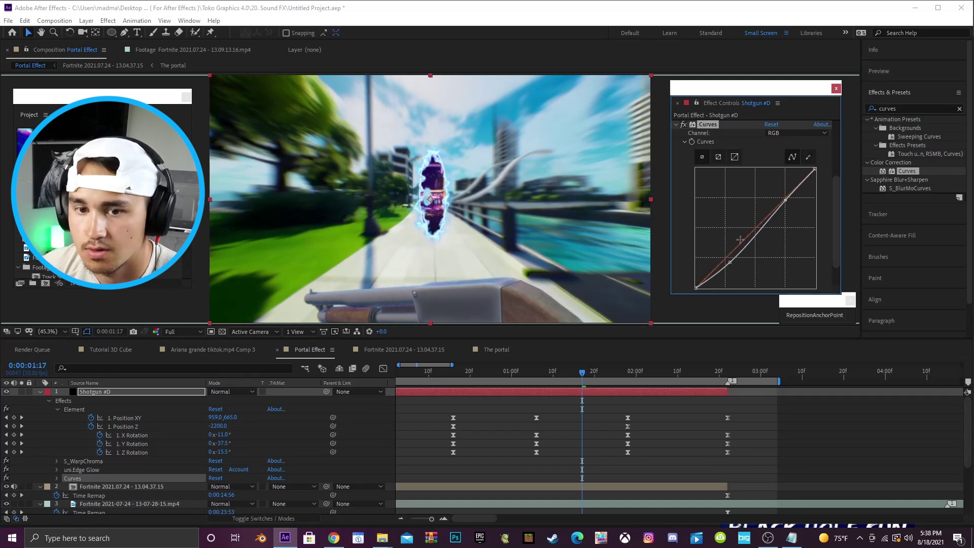
drag(730, 262, 731, 260)
drag(782, 202, 783, 197)
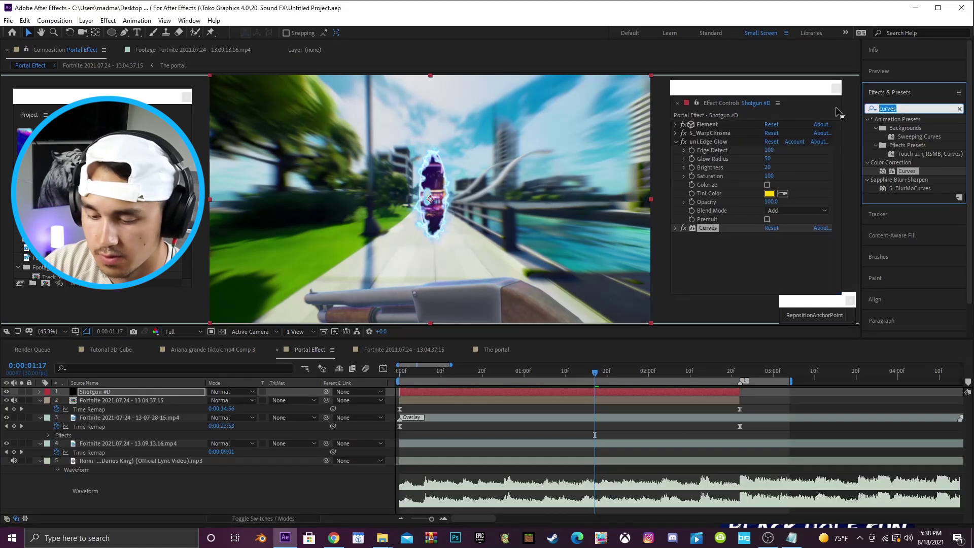
Add the S_Shake effect to the Shotgun #D layer and set its Amplitude to 0.75
key(BackSpace)
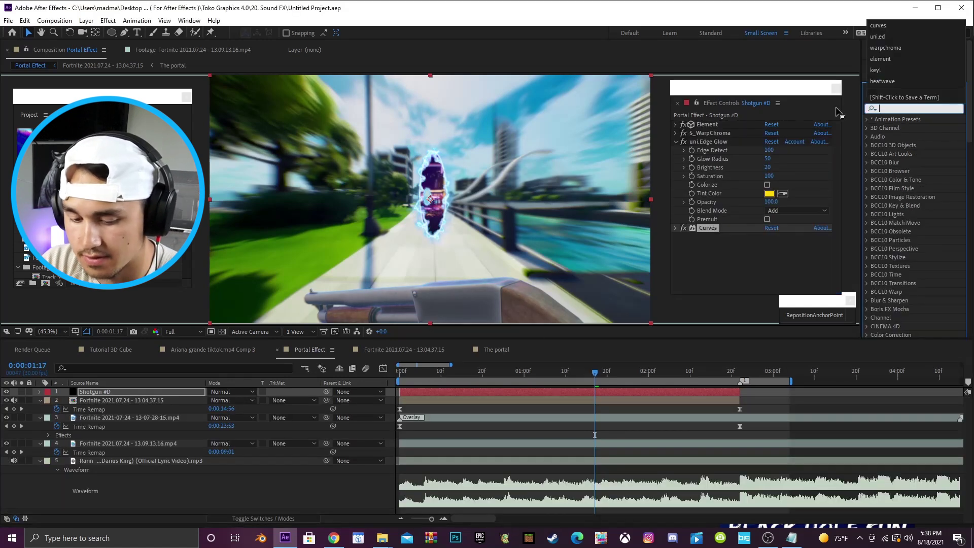
text(shake)
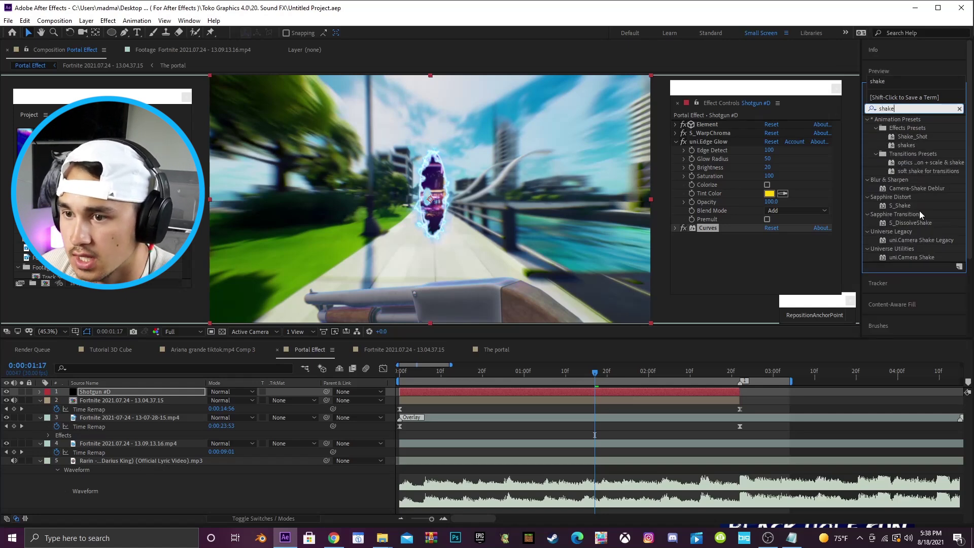
drag(906, 206, 688, 245)
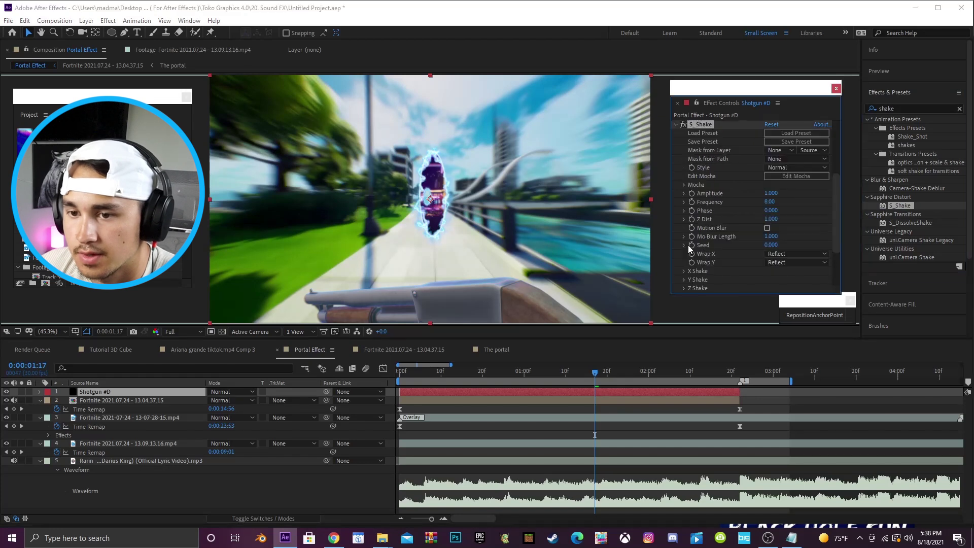
click(772, 193)
key(BackSpace)
text(.75)
key(Return)
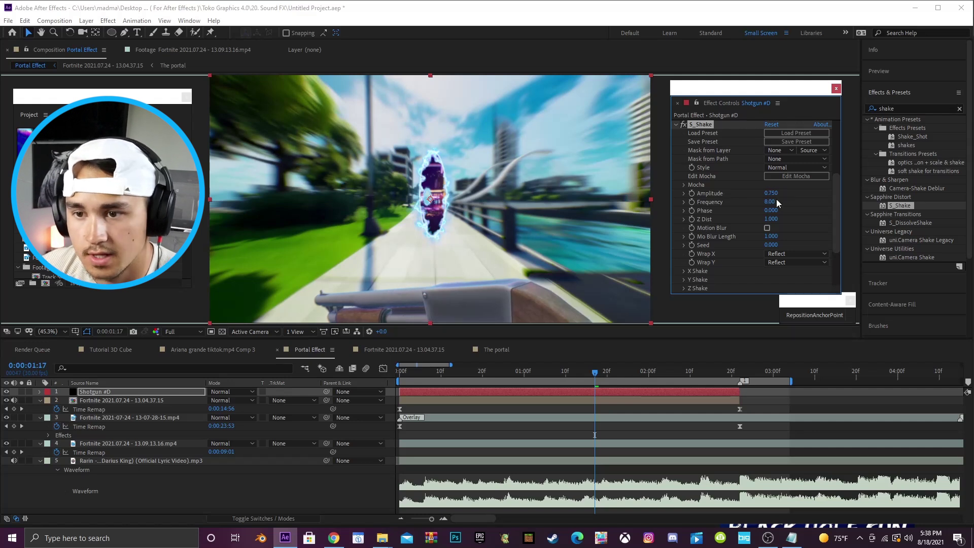
Set the S_Shake Frequency to 1 and Z Dist to 0.96
click(769, 201)
text(1)
key(Return)
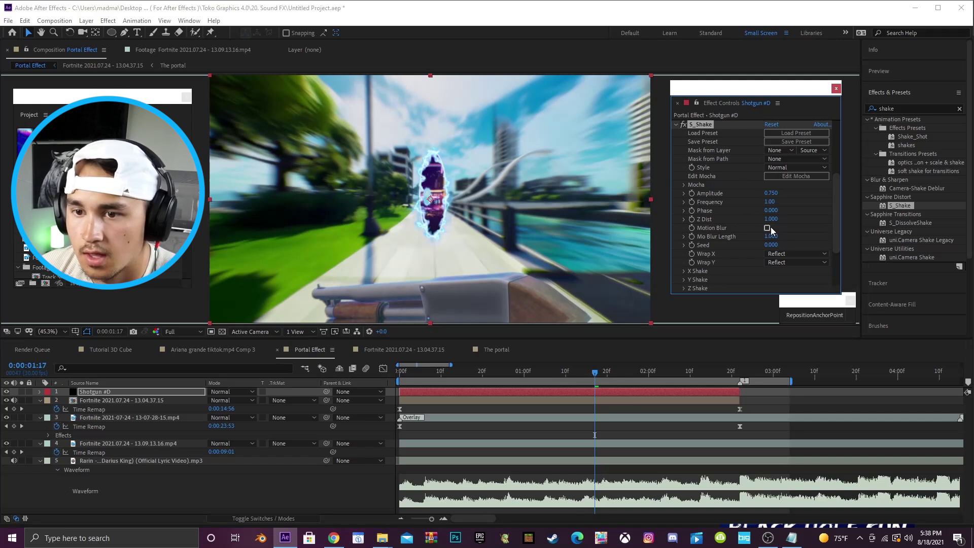
drag(778, 219, 774, 222)
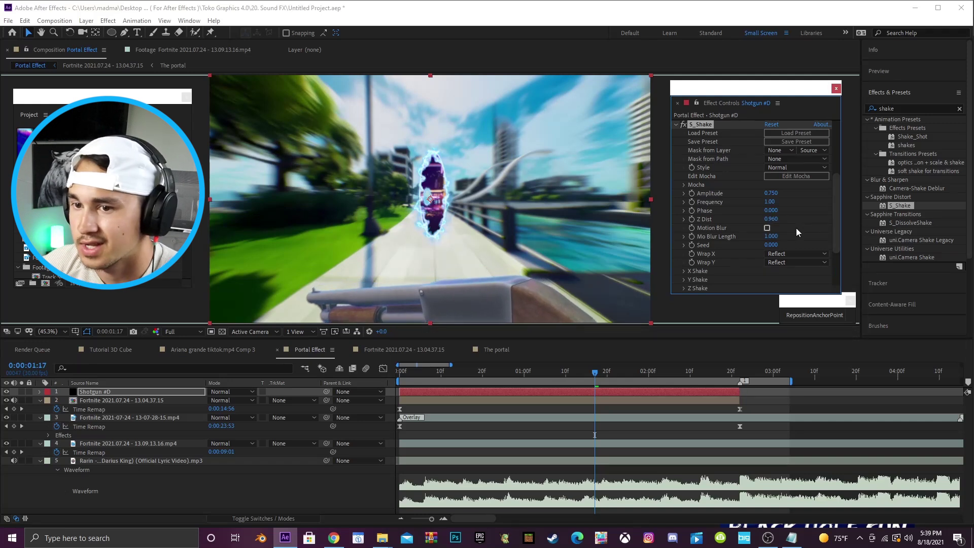
click(676, 124)
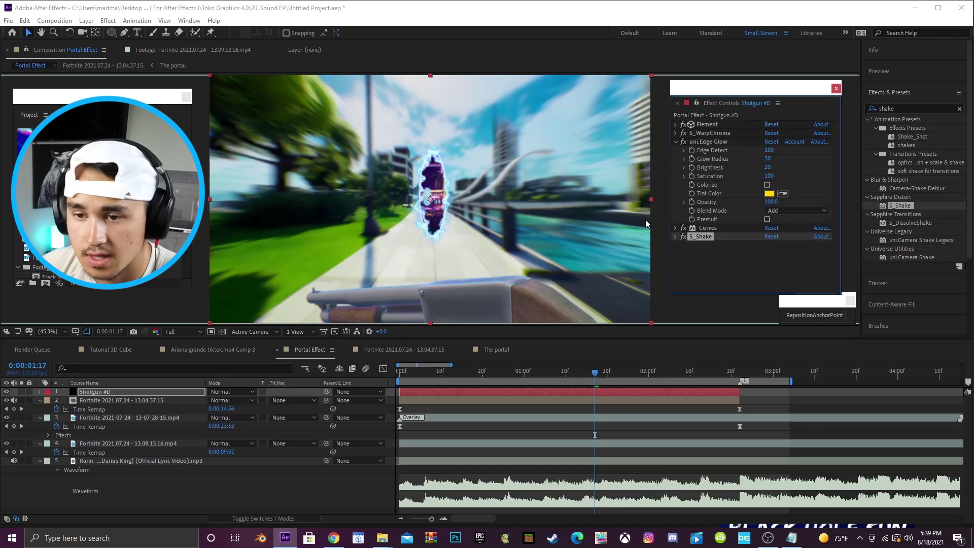
Enable motion blur on the Shotgun #D layer and preview the shot from the start of the composition
click(269, 518)
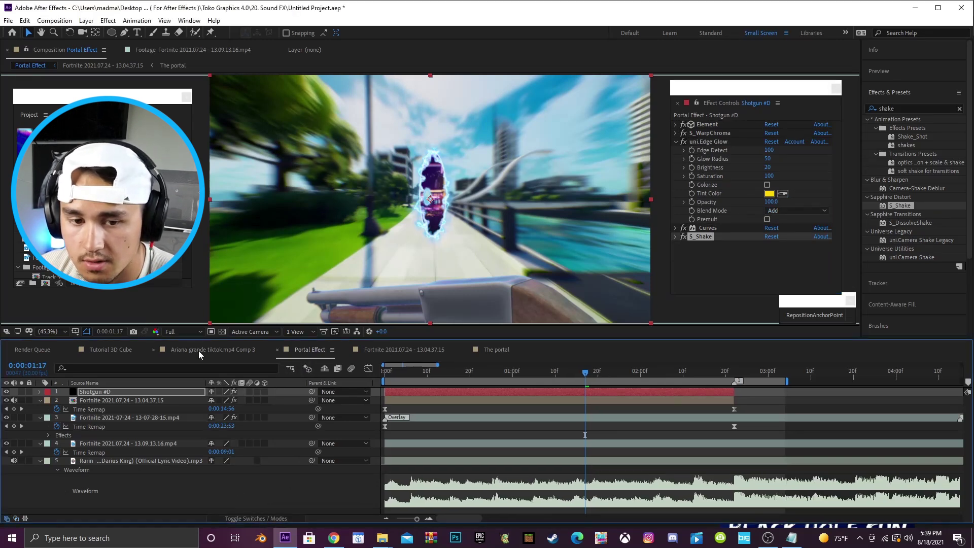
click(249, 392)
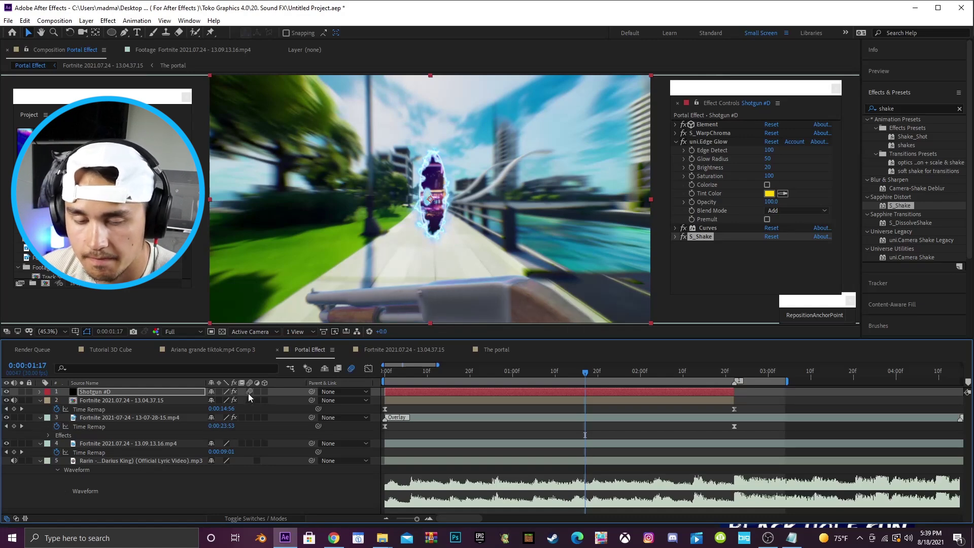
key(space)
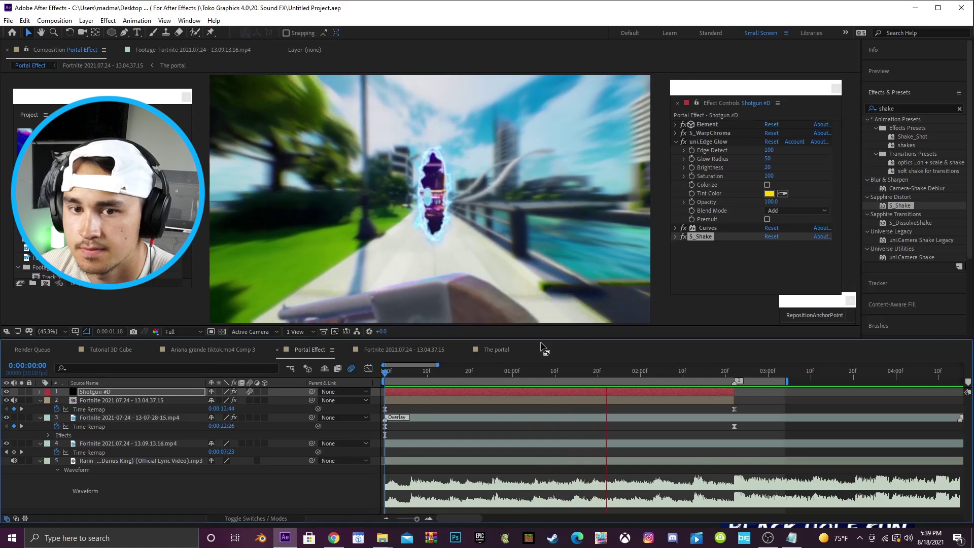
click(387, 374)
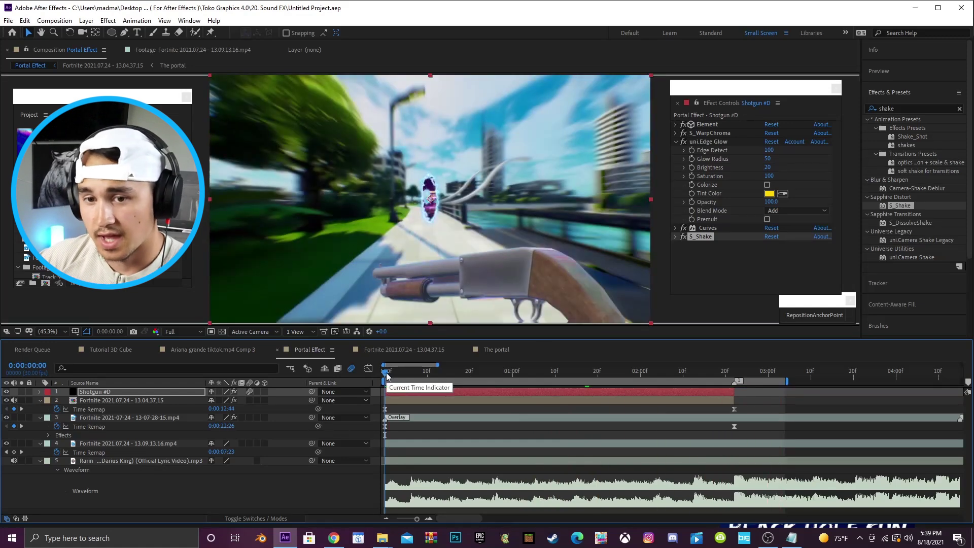
Duplicate the Shotgun #D layer and move the copy over the second clip so it starts at 0:00:02:22
drag(427, 365, 441, 364)
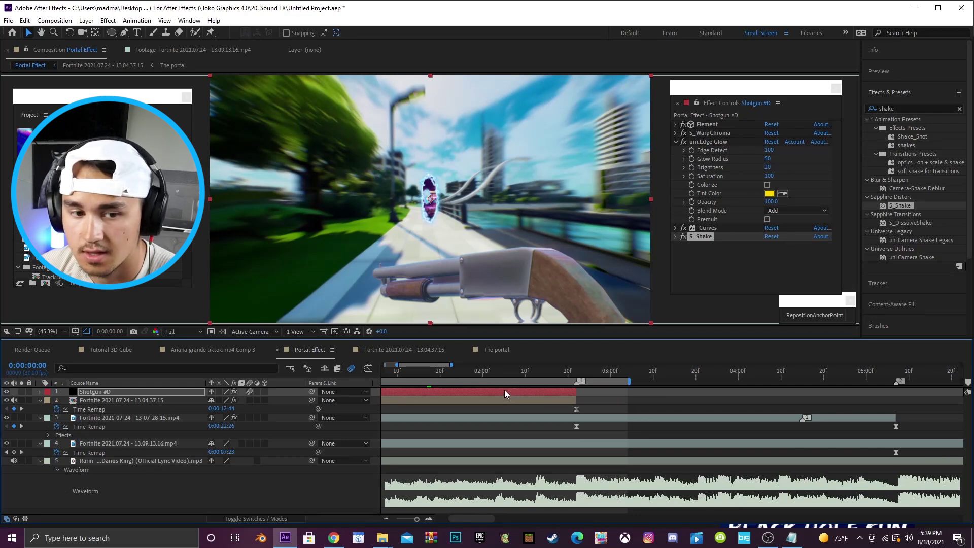
click(540, 408)
click(526, 392)
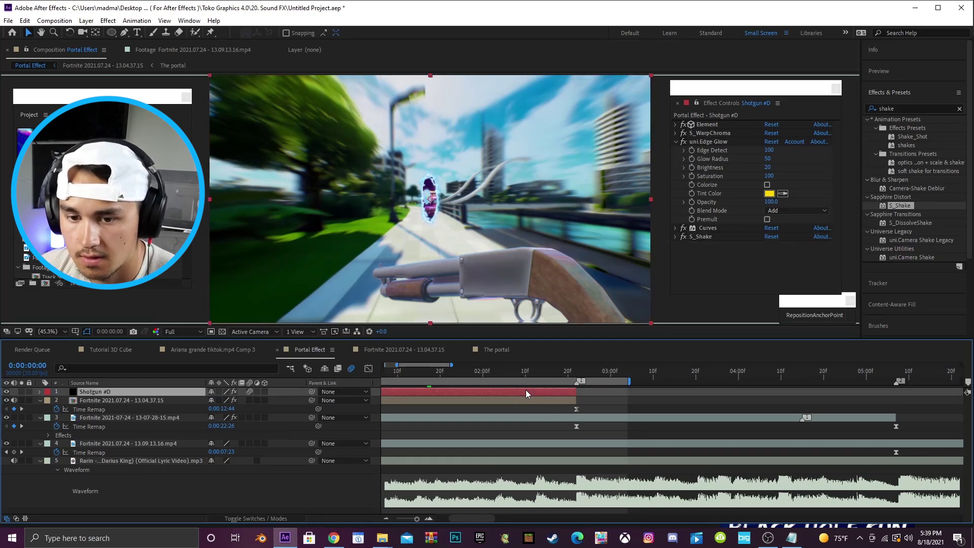
key(ctrl+d)
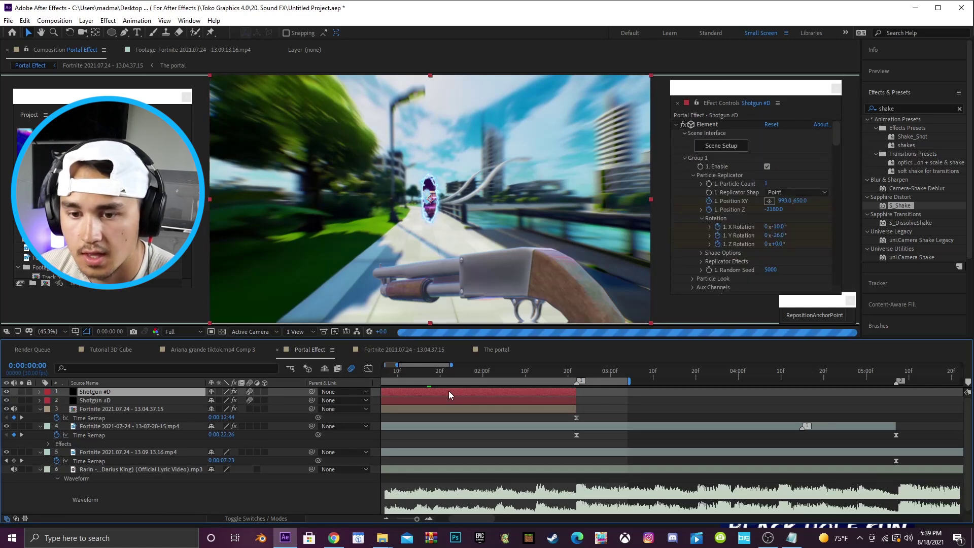
drag(539, 395, 792, 391)
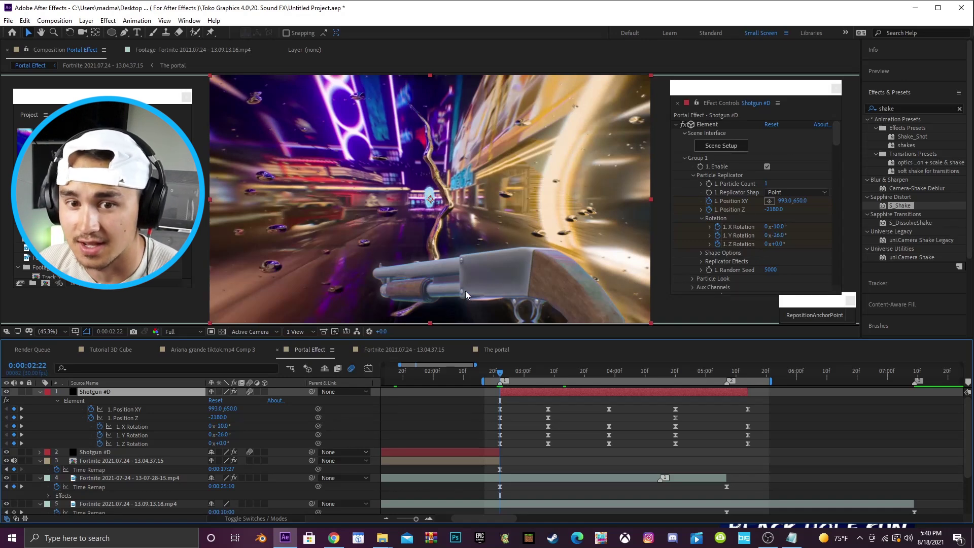
Light the duplicated shotgun with the Clean Blue preset as Element's added lighting
drag(464, 368, 473, 367)
click(513, 376)
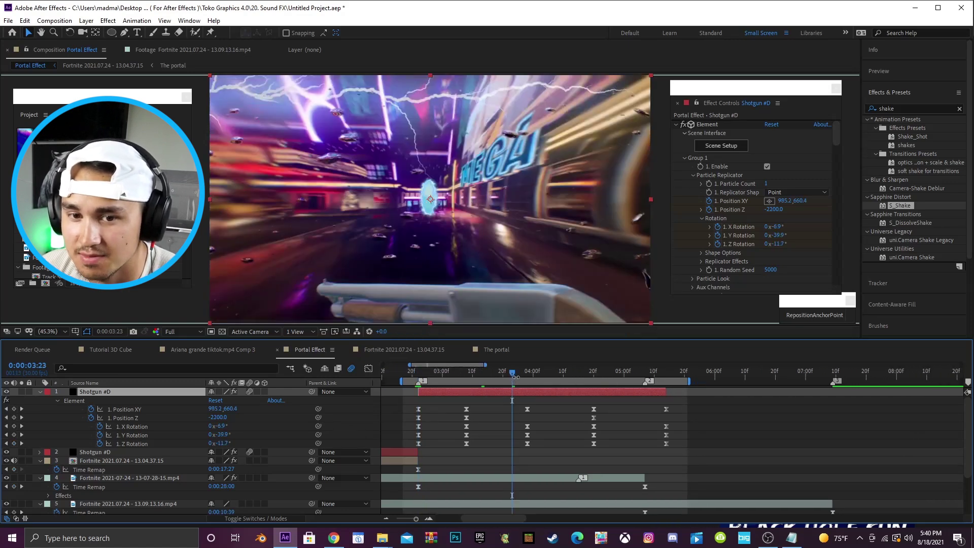
click(675, 125)
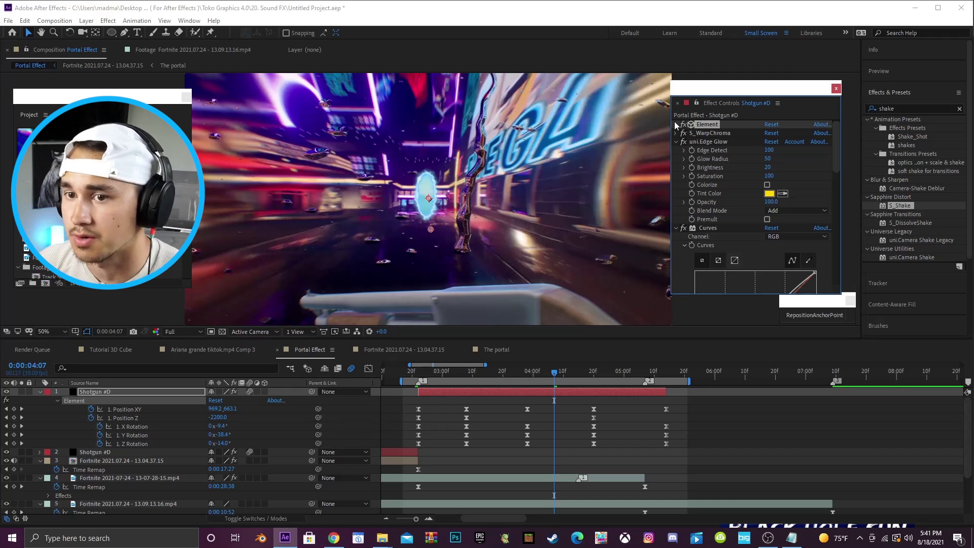
click(677, 125)
scroll(700, 218, down, 6)
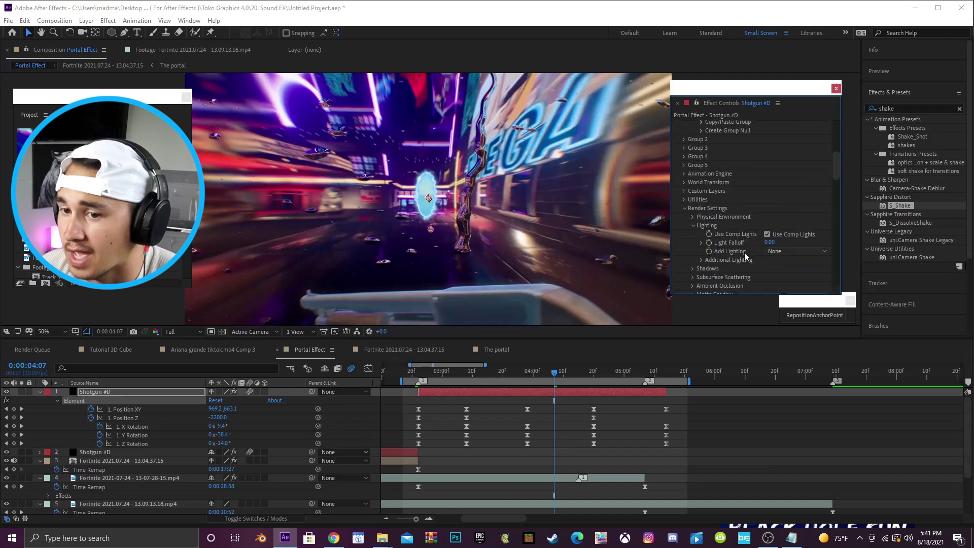
click(781, 252)
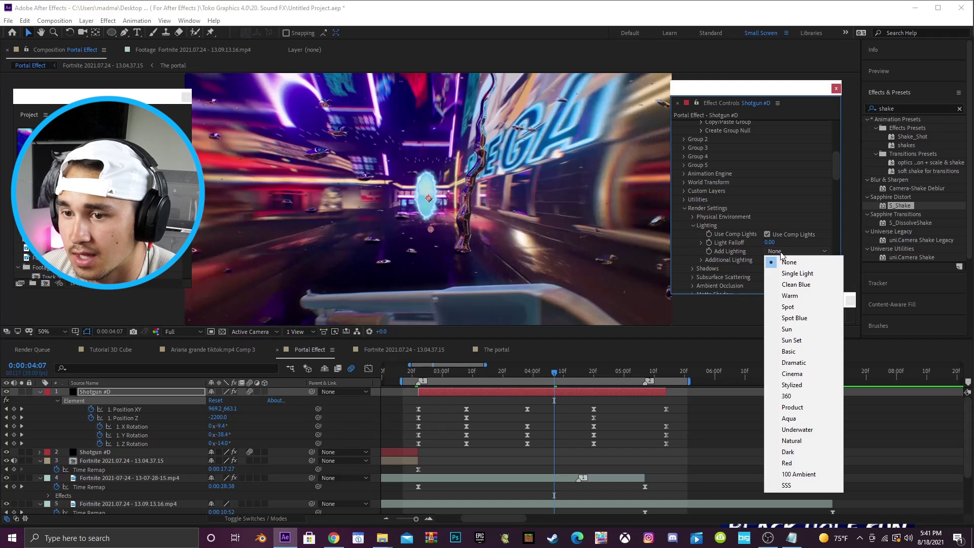
click(798, 285)
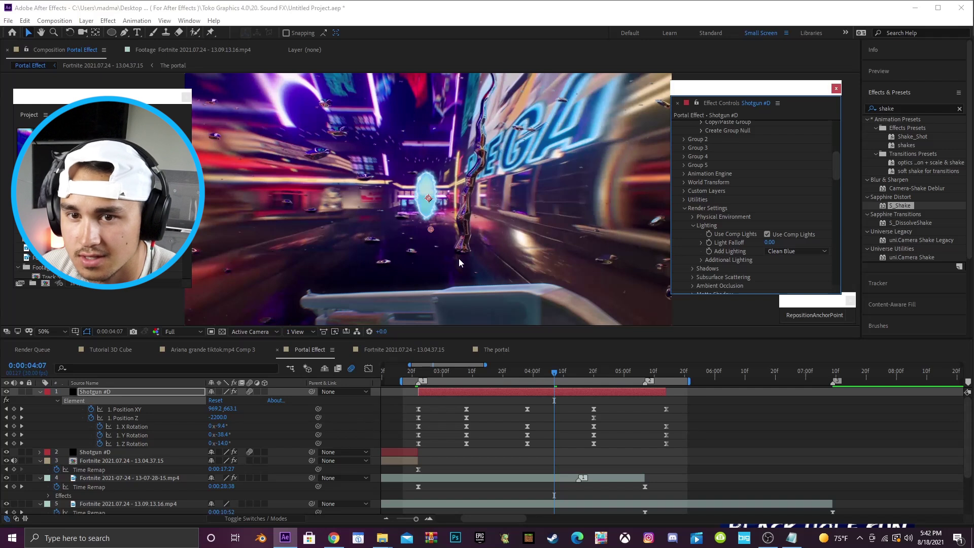
scroll(761, 203, up, 10)
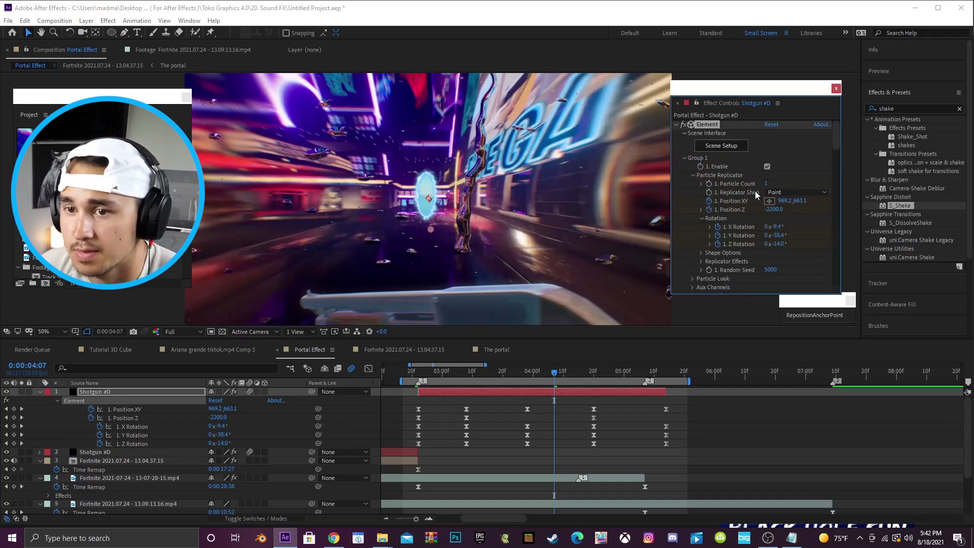
click(676, 124)
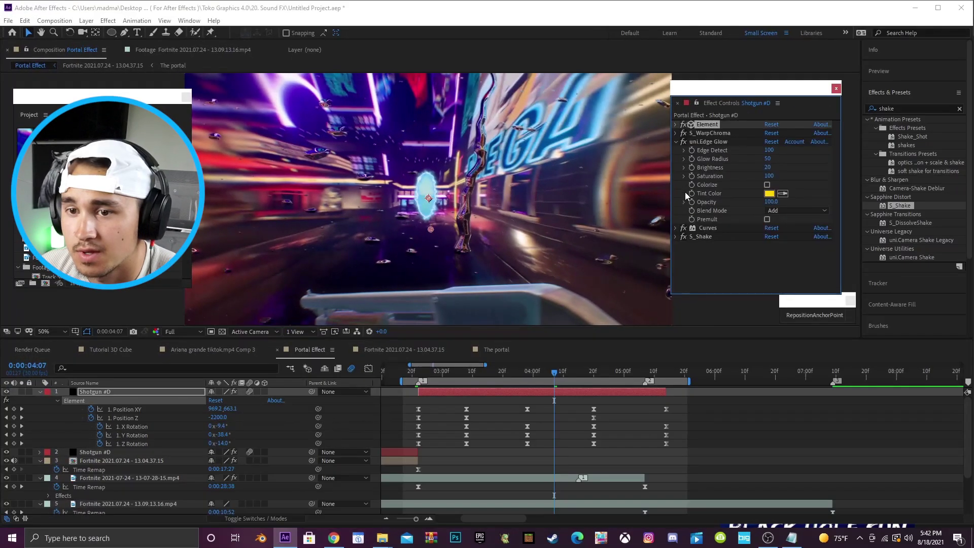
Deepen the shadows in the duplicated shotgun's Curves effect for a stronger S-curve and check it at several frames of the clip
click(676, 227)
scroll(736, 233, down, 3)
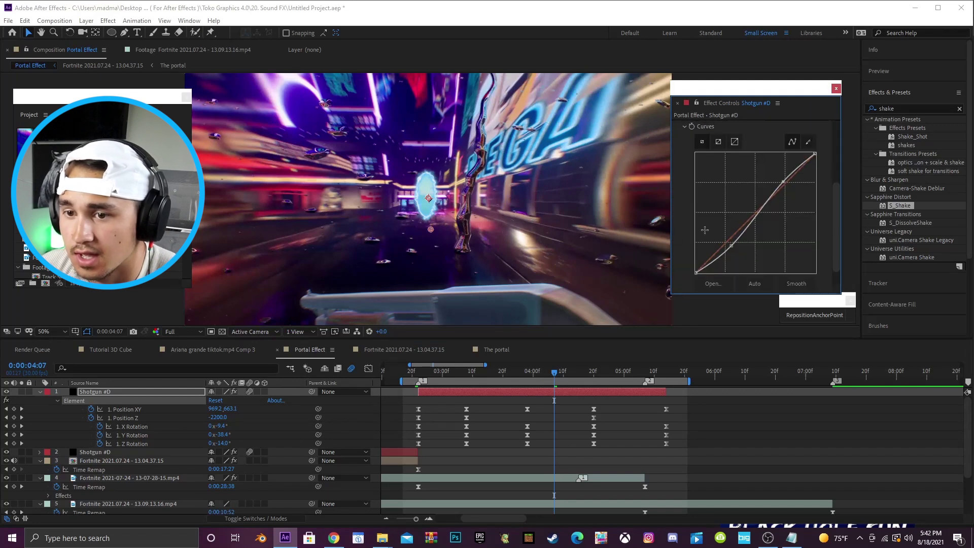
drag(732, 246, 739, 252)
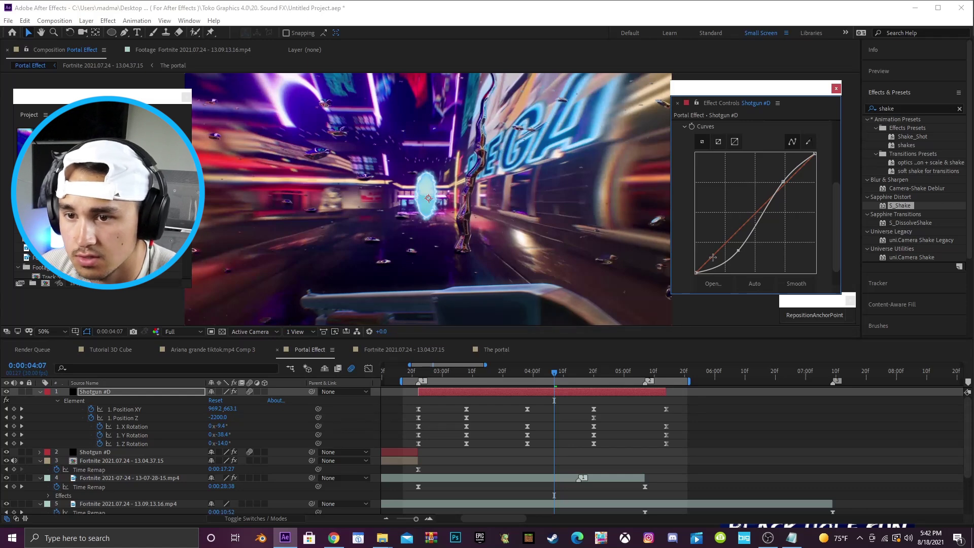
click(579, 375)
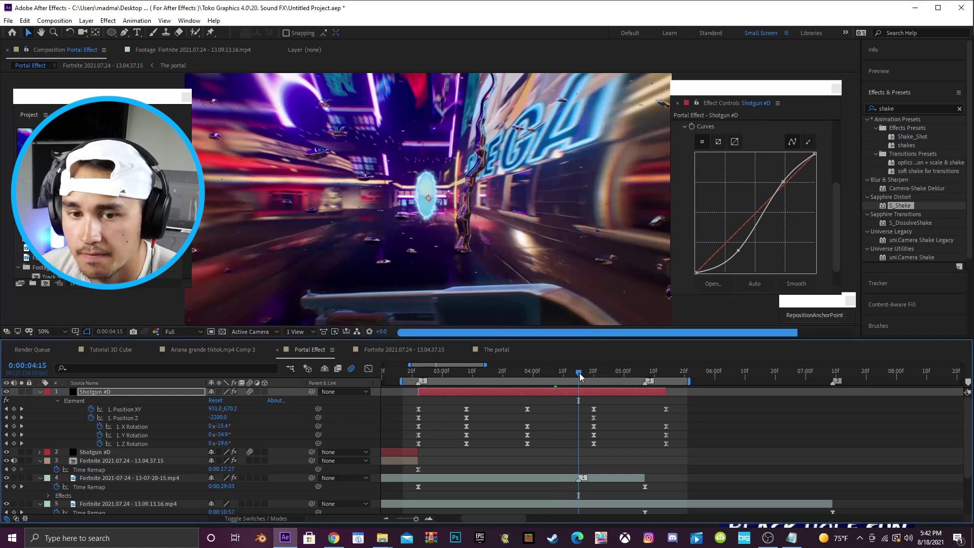
click(613, 376)
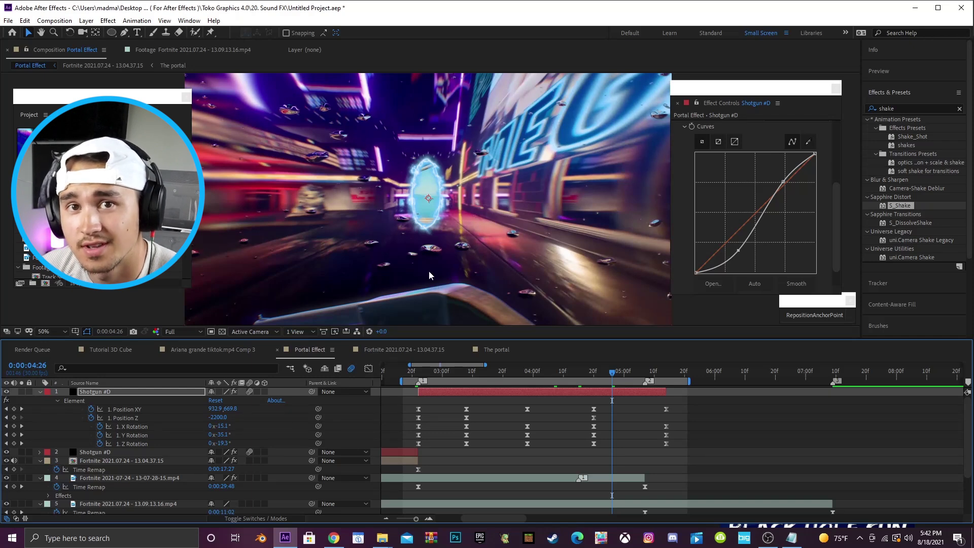
click(482, 374)
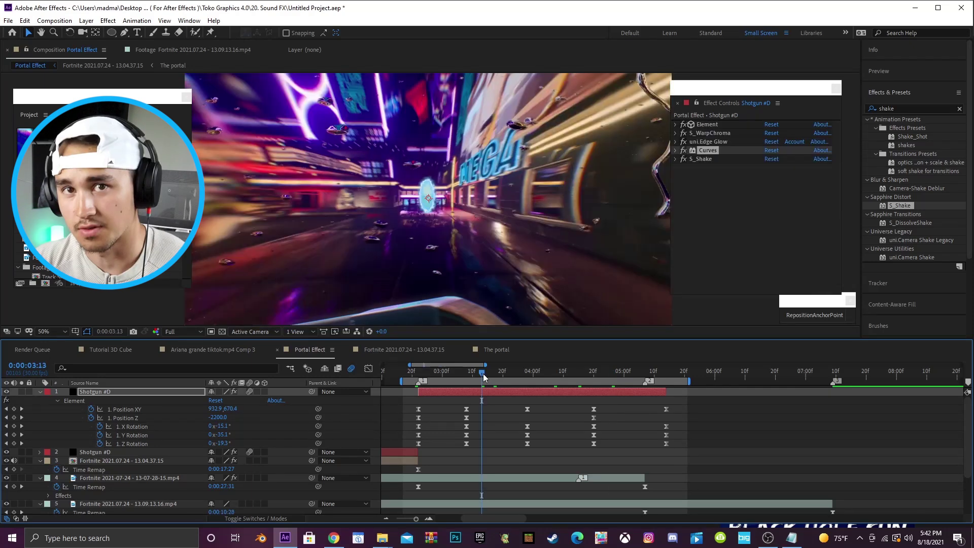
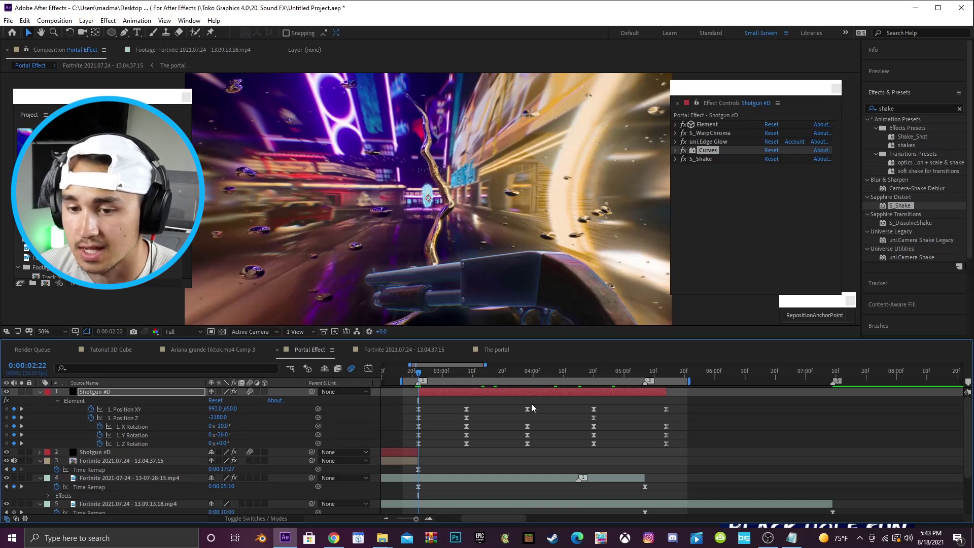
Move the duplicated shotgun's last Element keyframes to the second clip's end, trim the layer to that point and preview
drag(673, 406, 659, 453)
drag(666, 413, 653, 396)
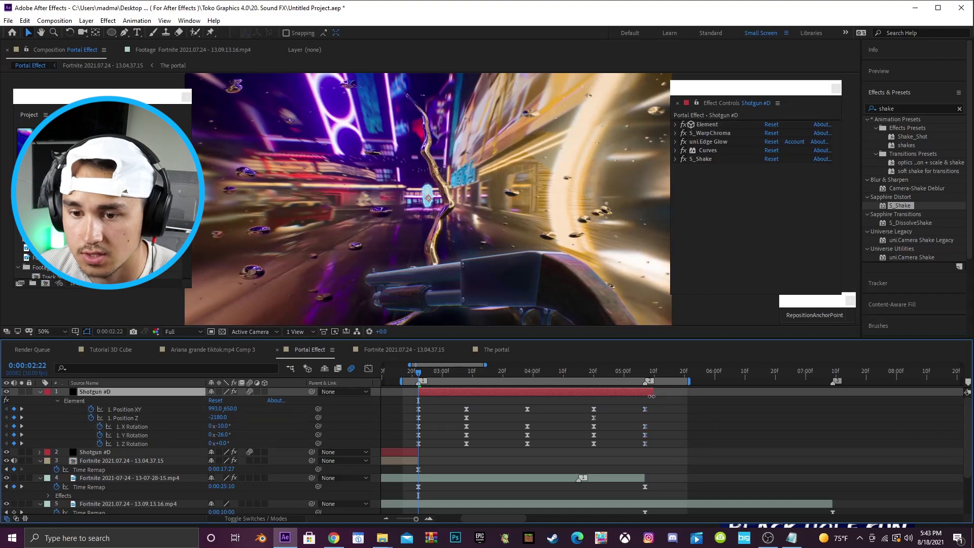
key(space)
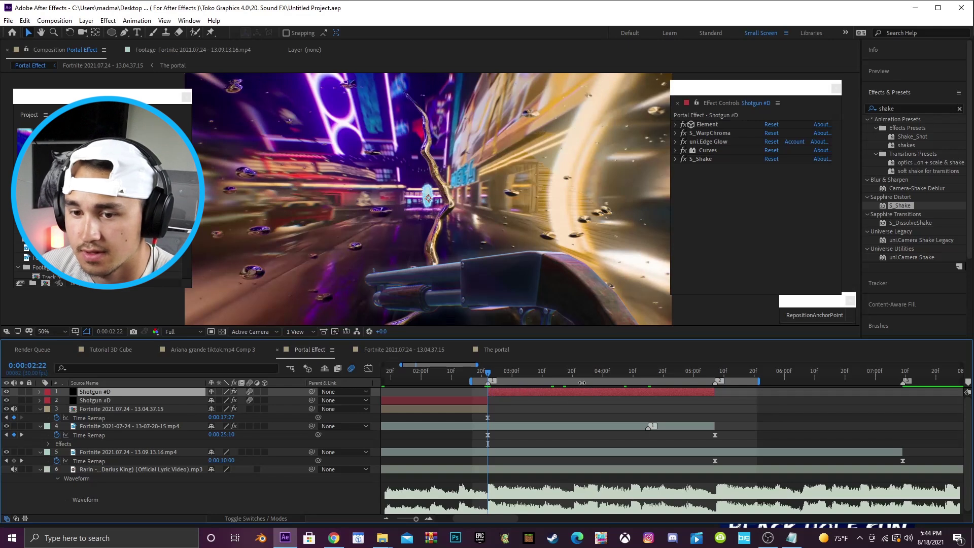
Duplicate the first clip's Shotgun #D layer, place the copy at the top of the stack and start it at the third clip's beginning, 0:00:05:07
click(452, 400)
drag(487, 374, 437, 376)
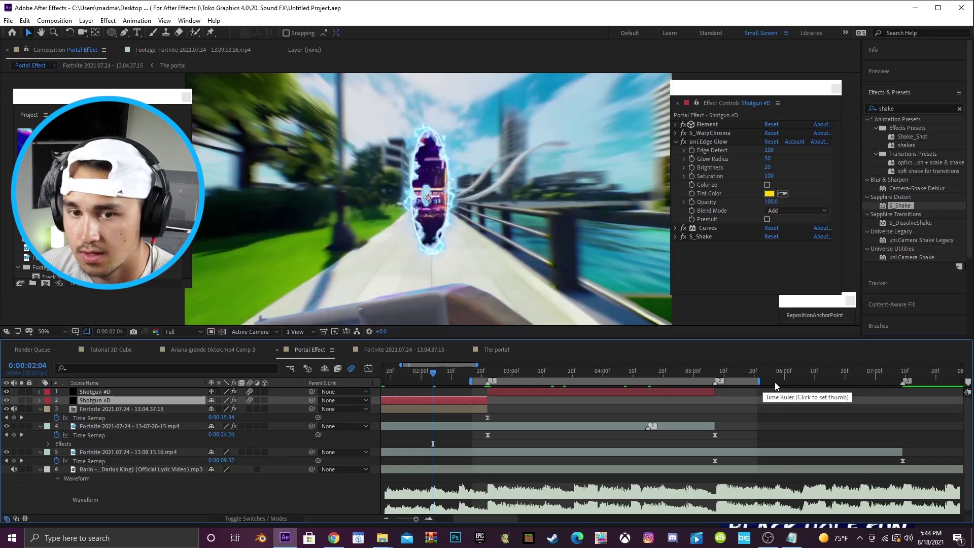
click(799, 376)
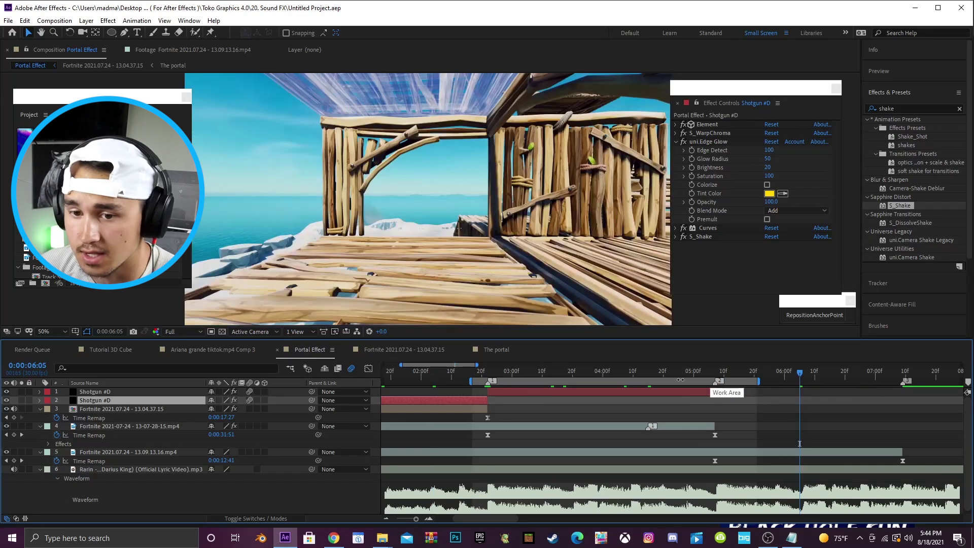
scroll(445, 398, left, 3)
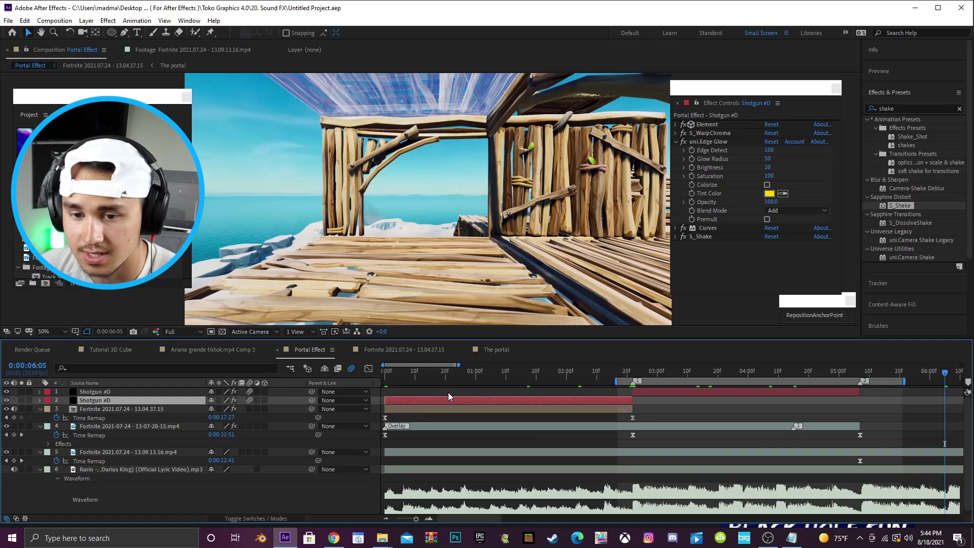
key(ctrl+d)
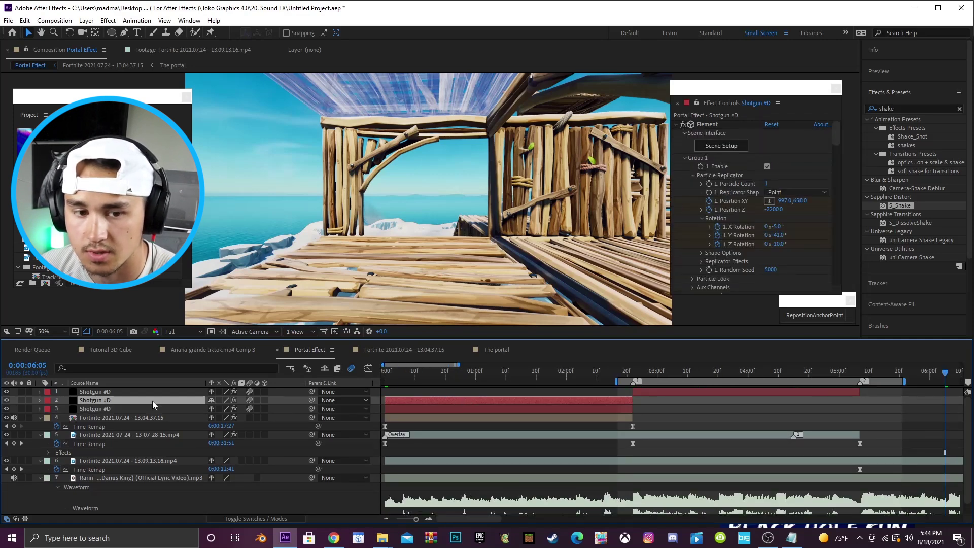
drag(141, 396, 139, 389)
drag(438, 391, 912, 396)
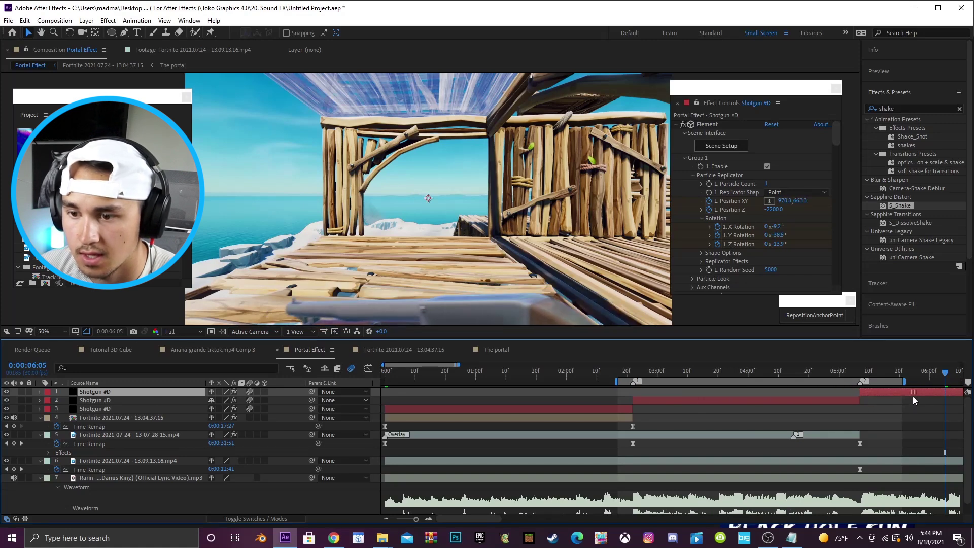
Extend the work area past the third clip's end and space the new shotgun's middle Element keyframes farther apart, moving the fourth set to 0:00:07:09
drag(414, 366, 454, 363)
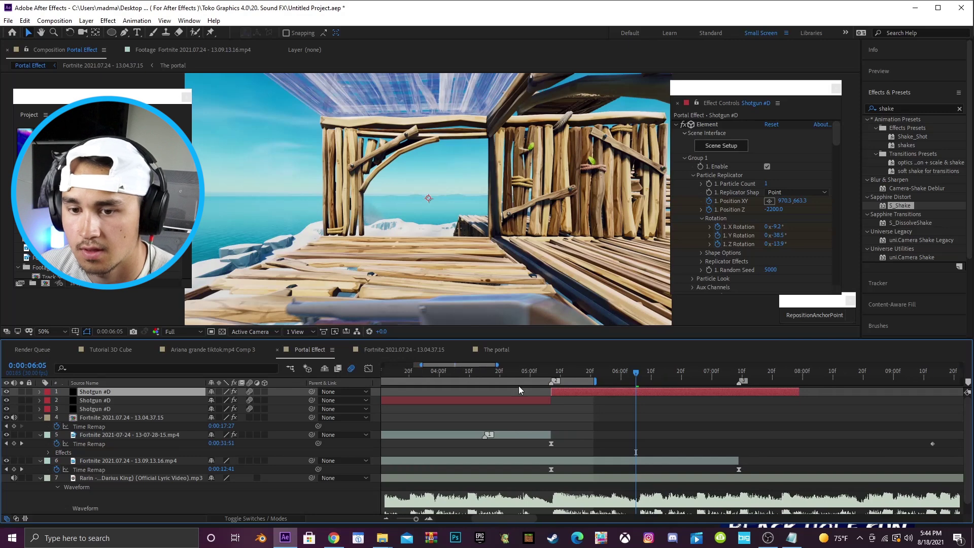
drag(597, 381, 751, 380)
key(u)
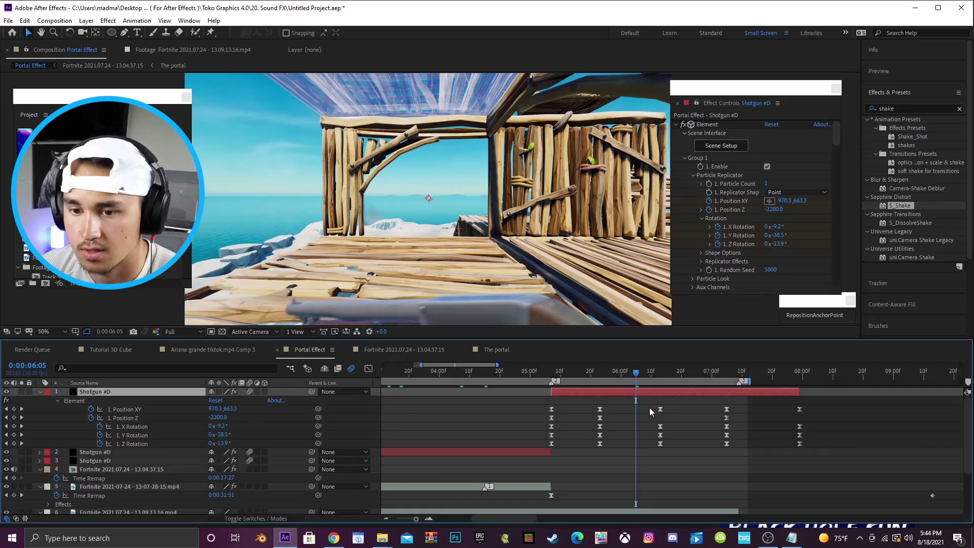
key(i)
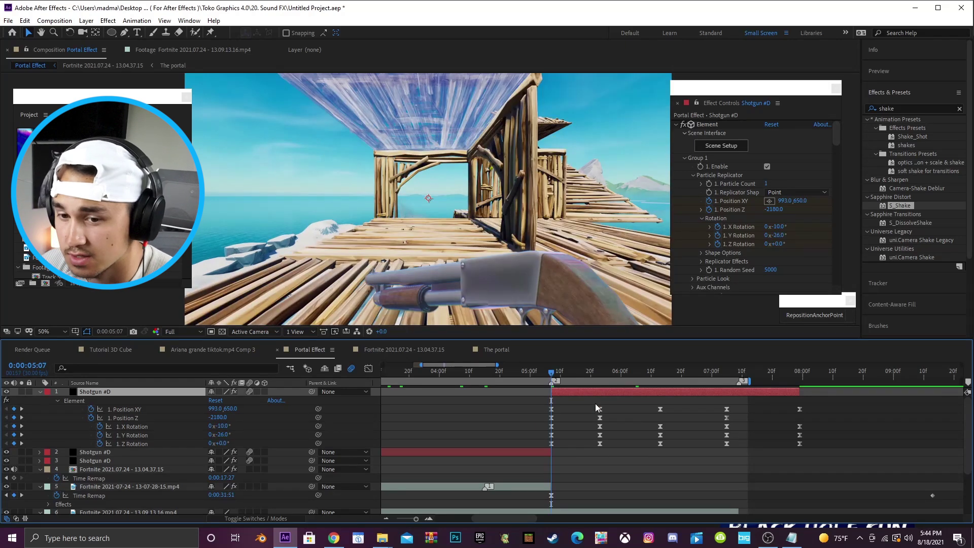
mouse_move(607, 406)
mouse_down()
mouse_move(595, 446)
mouse_move(606, 417)
mouse_up()
drag(667, 405, 654, 446)
drag(661, 410, 672, 411)
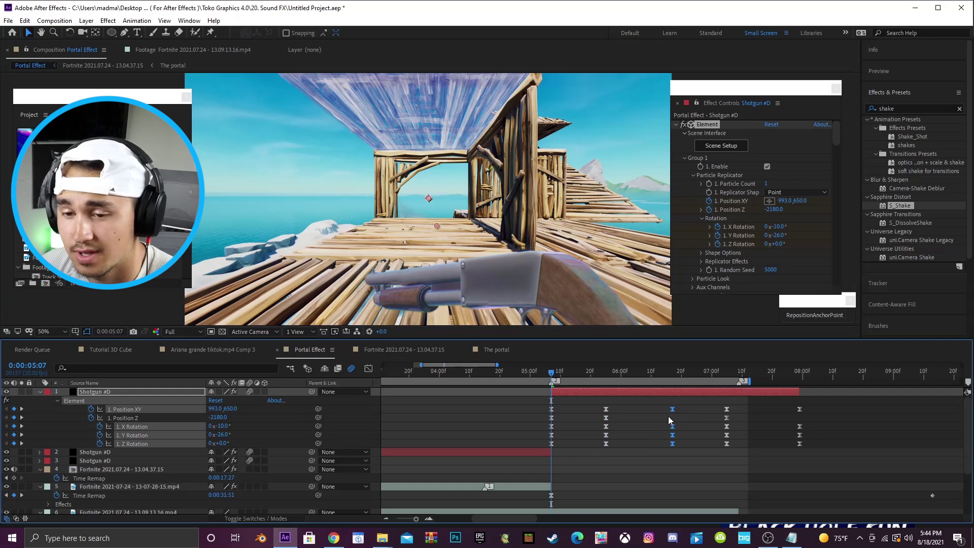
mouse_move(737, 407)
mouse_down()
mouse_move(720, 446)
mouse_move(741, 415)
mouse_up()
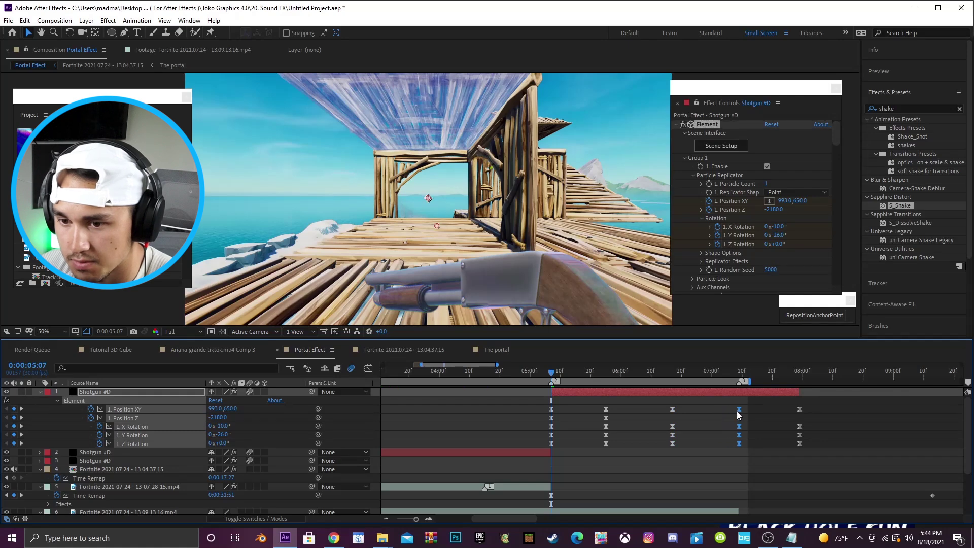
Delete the new shotgun's last Element keyframes and trim the layer to the third clip's end at 0:00:07:09
click(739, 373)
drag(812, 403, 787, 452)
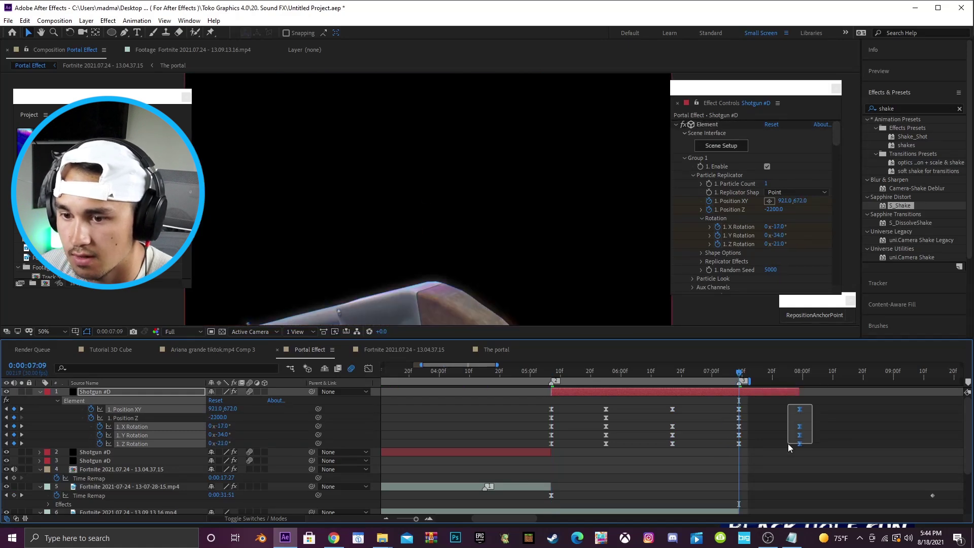
key(Delete)
drag(799, 392, 741, 400)
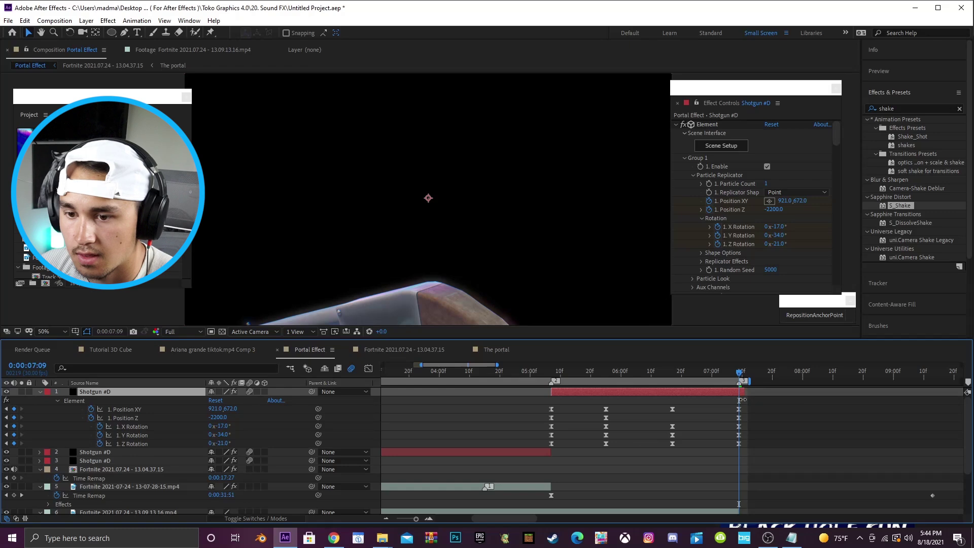
Find BCC Radial Blur and apply it to the third clip, Fortnite 2021.07.24 - 13.09.13.16.mp4
click(560, 373)
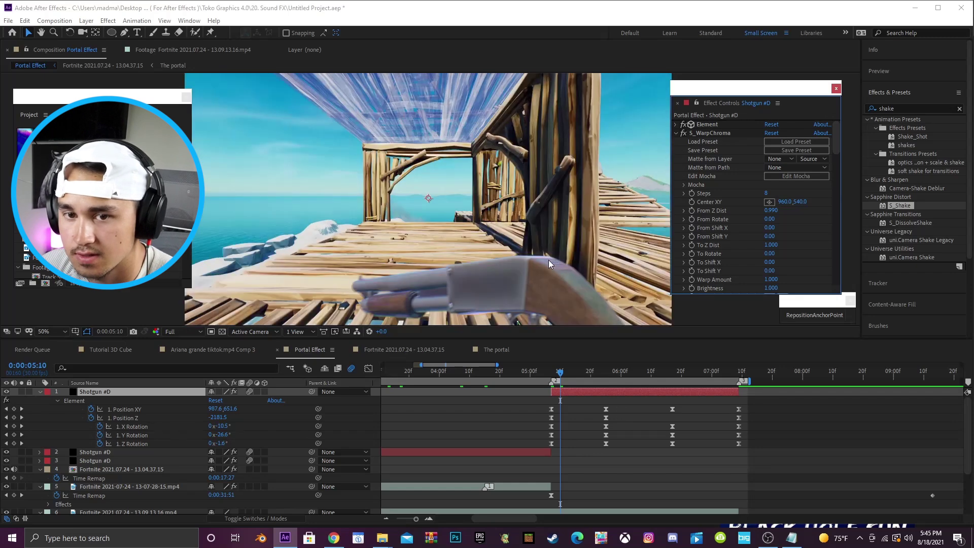
scroll(616, 461, down, 2)
click(611, 476)
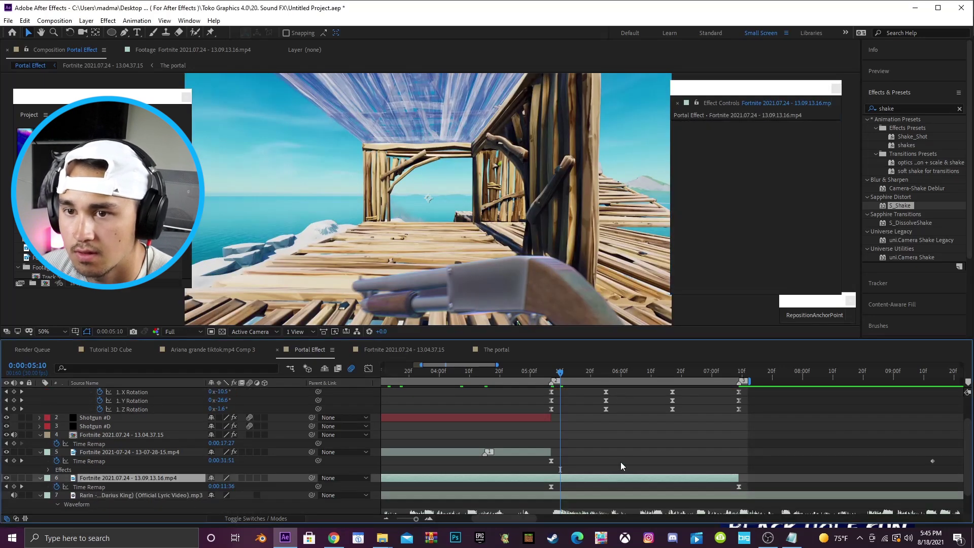
drag(902, 108, 857, 115)
key(BackSpace)
text(ra)
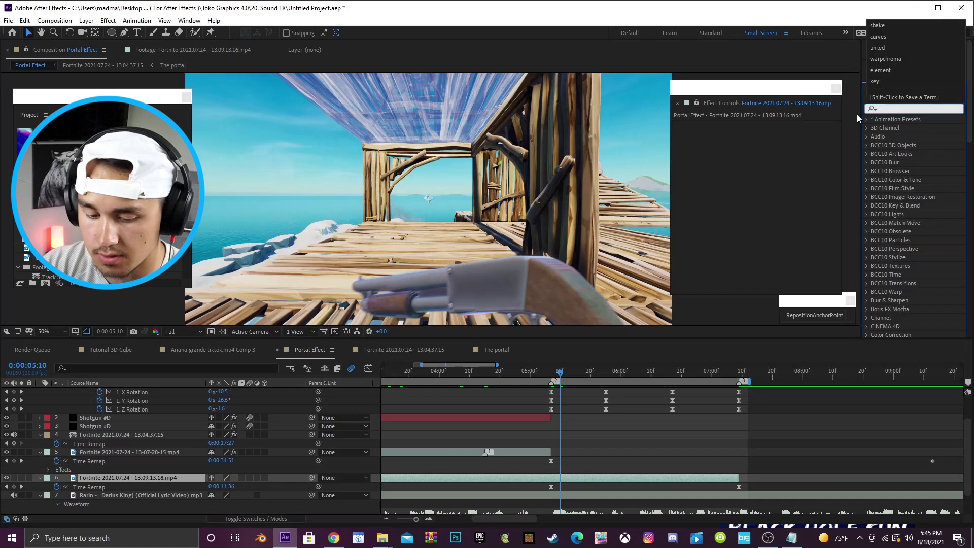
text(dial)
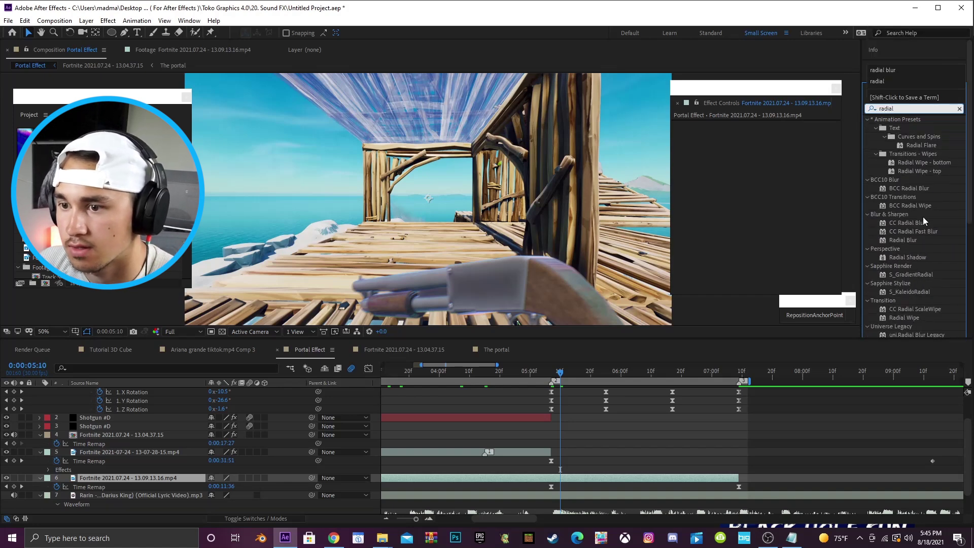
double_click(909, 189)
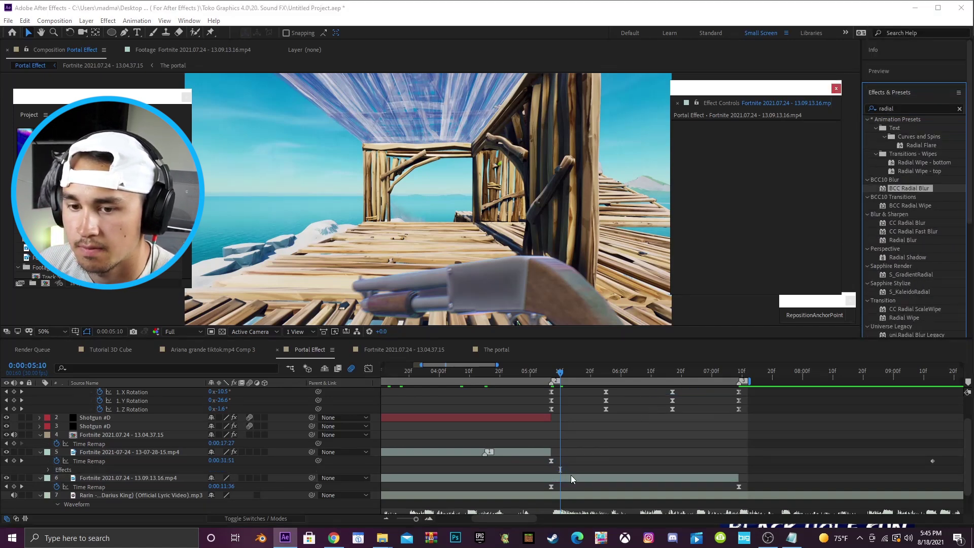
Center the third clip's radial blur at 1920.0, 542.0 and set its Blur Amount to 10
drag(526, 171, 429, 199)
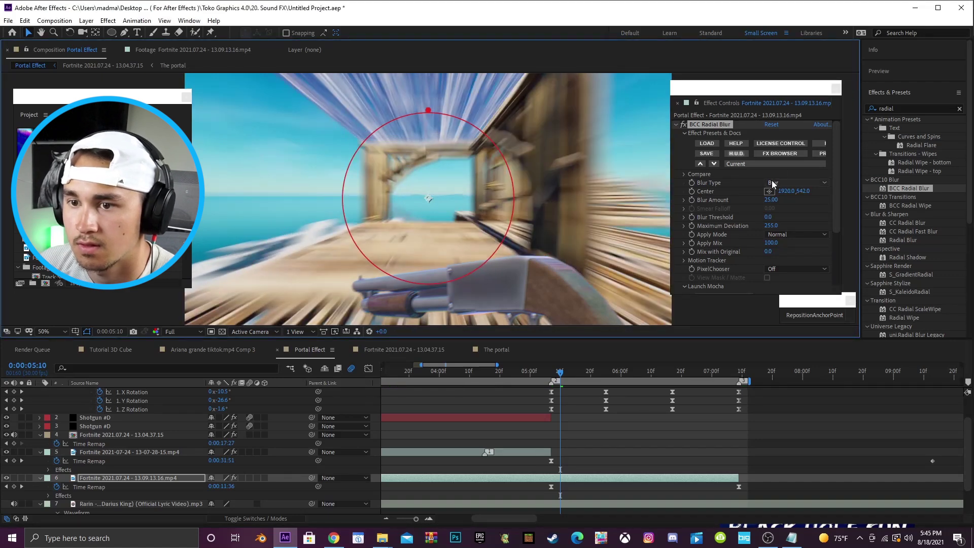
click(769, 200)
text(10)
key(Return)
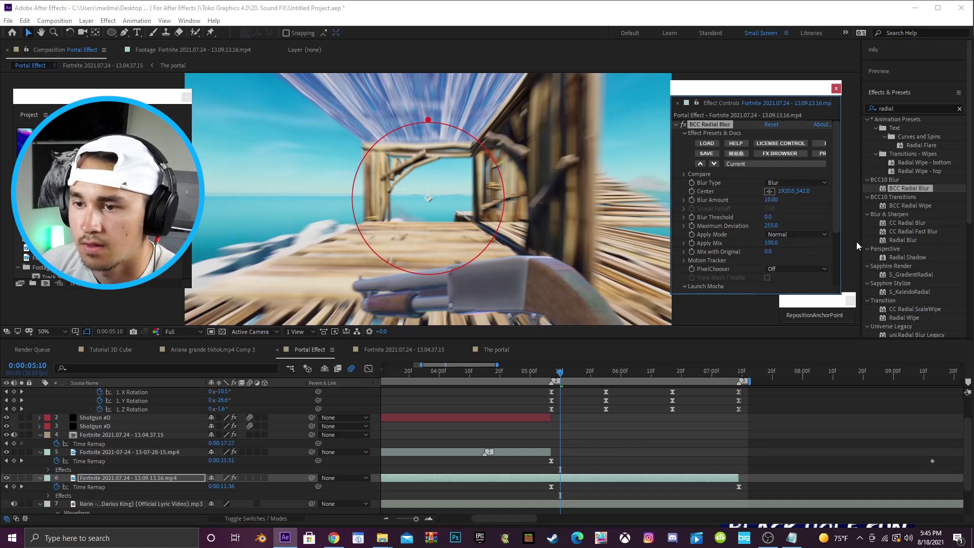
Apply S_WarpChroma to the third clip with From Z Dist set to 0.970
drag(909, 107, 838, 113)
text(w)
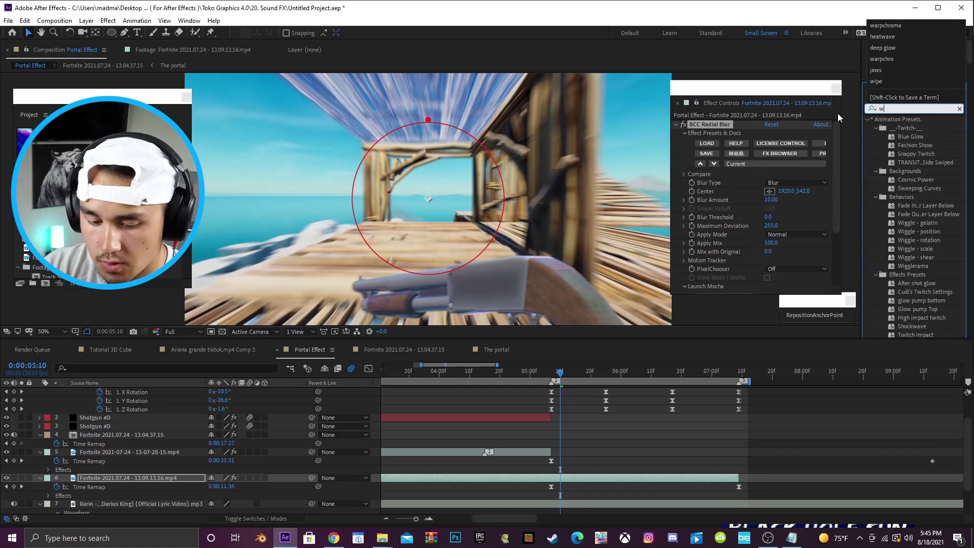
text(arpchroma)
drag(908, 128, 703, 123)
click(769, 203)
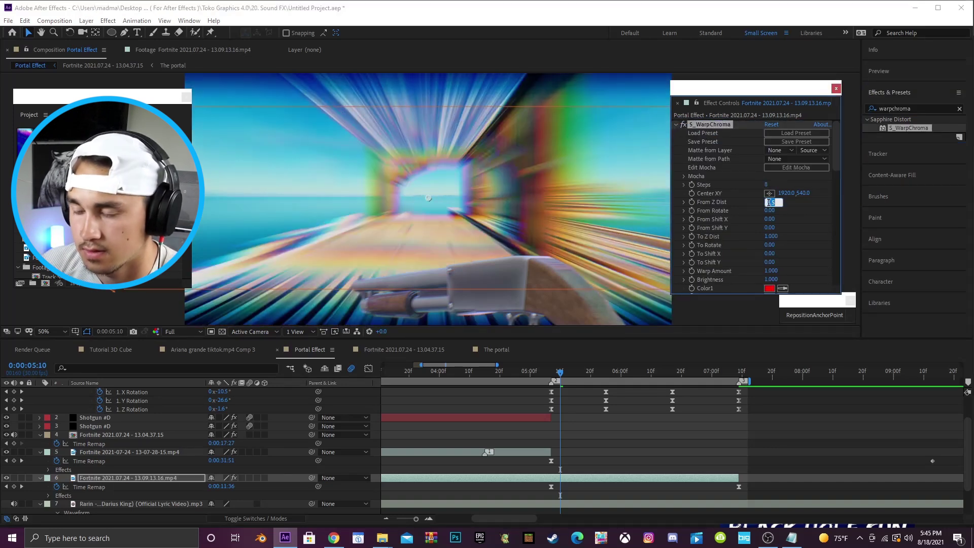
key(BackSpace)
text(970)
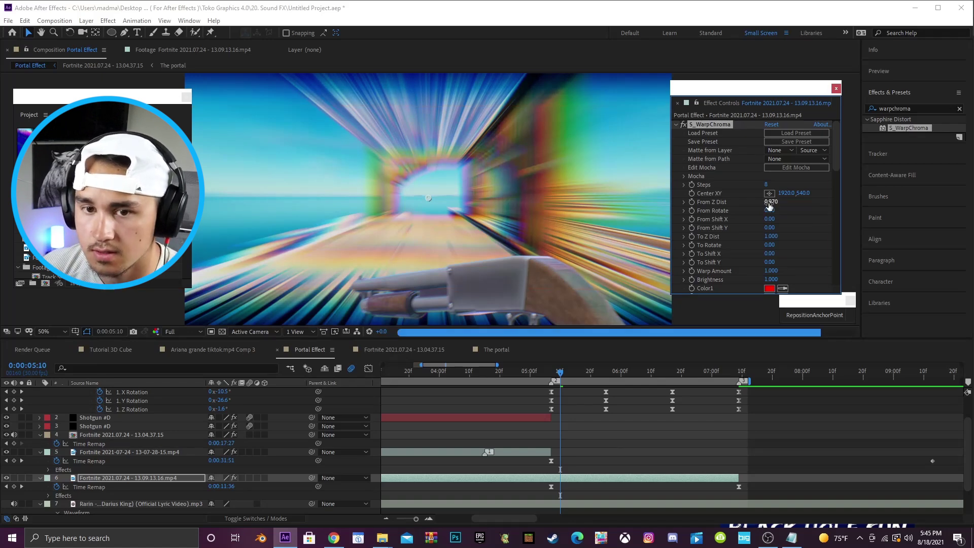
key(Return)
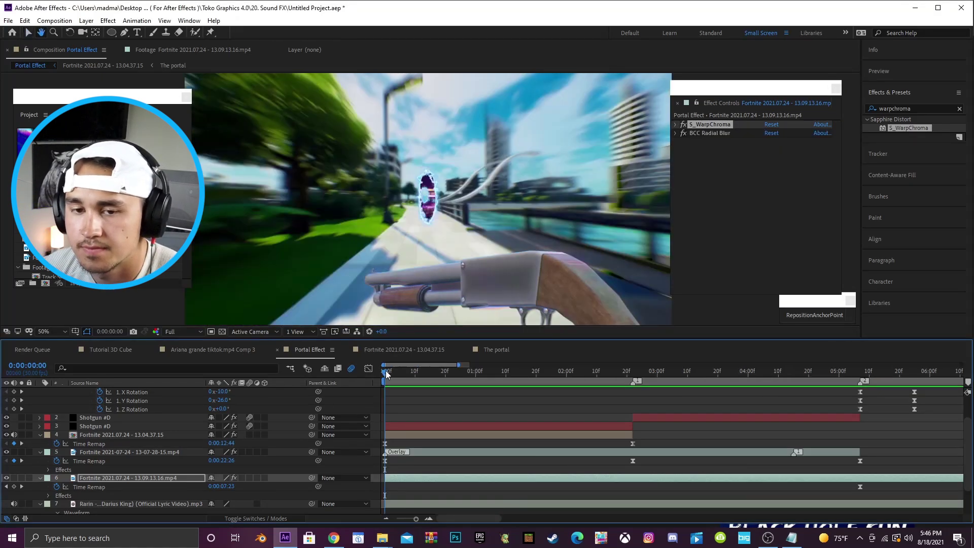
Preview the whole composition from 0:00:00:00 and review the shotgun across all three clips
key(space)
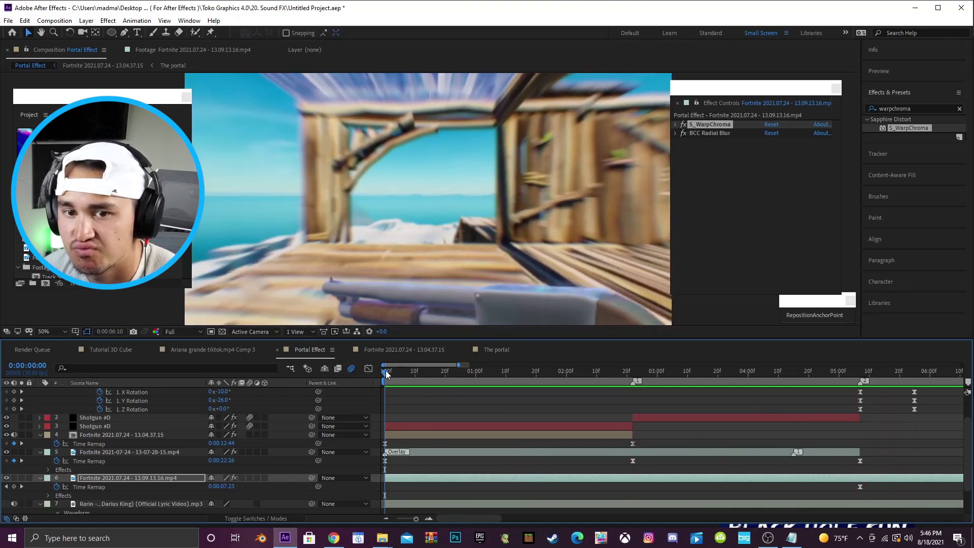
key(space)
drag(431, 366, 445, 366)
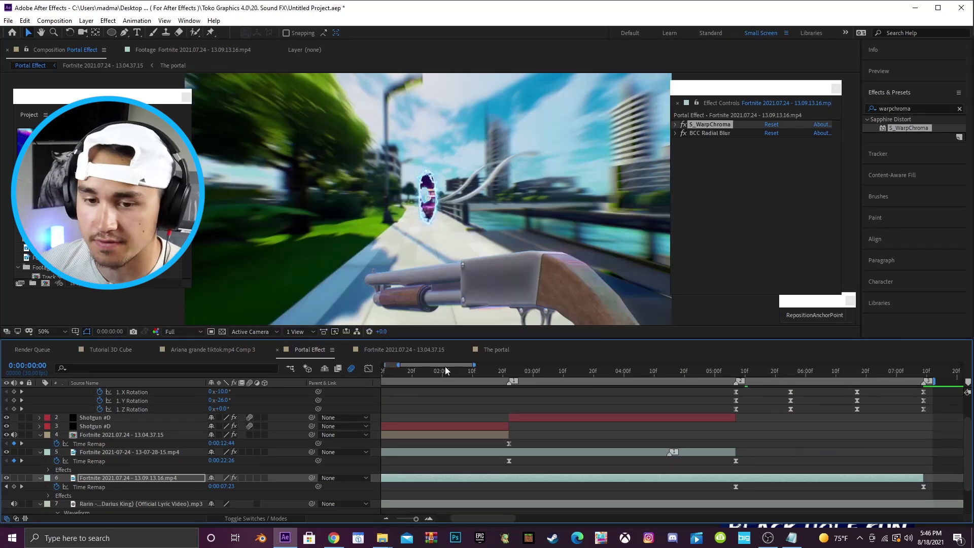
scroll(439, 414, up, 2)
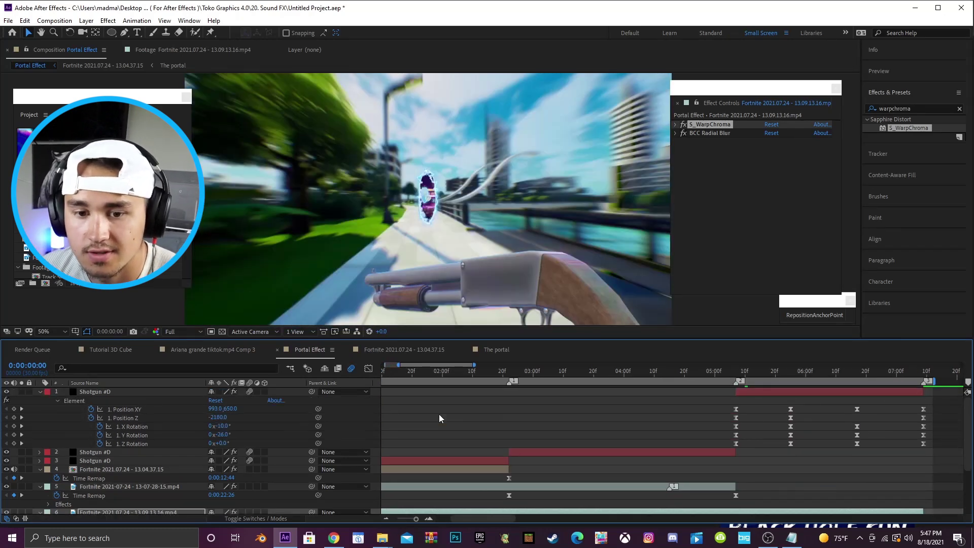
Create a new adjustment layer above all the shotgun and clip layers
click(769, 393)
click(475, 408)
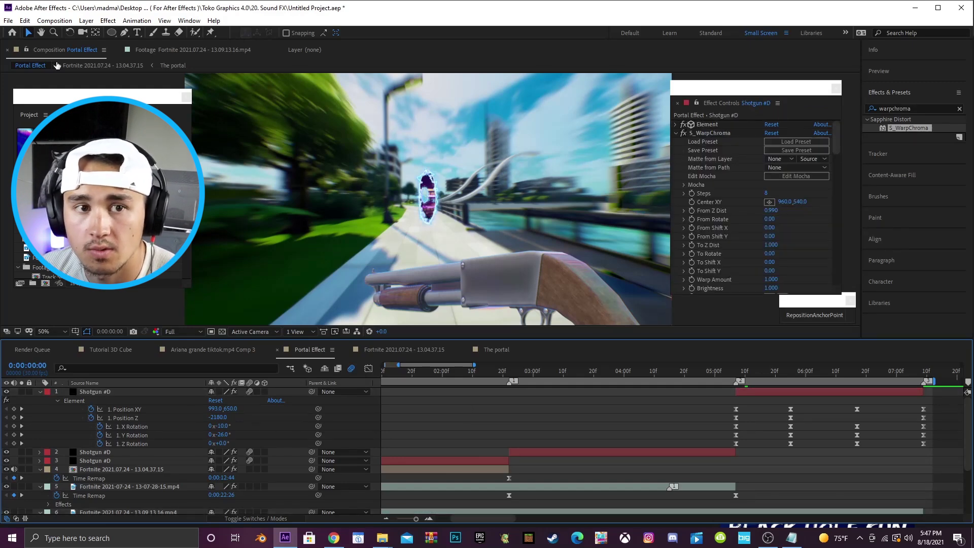
click(86, 20)
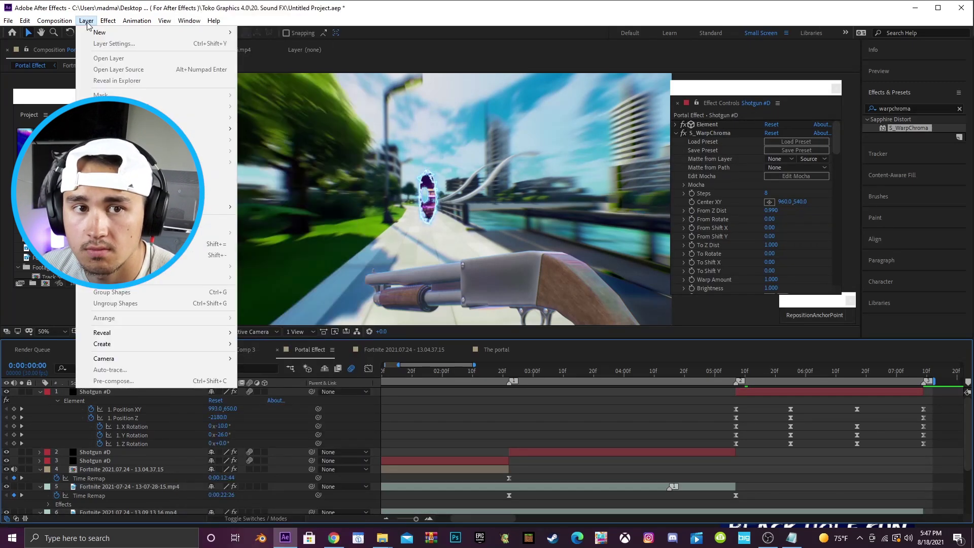
mouse_move(101, 32)
click(274, 98)
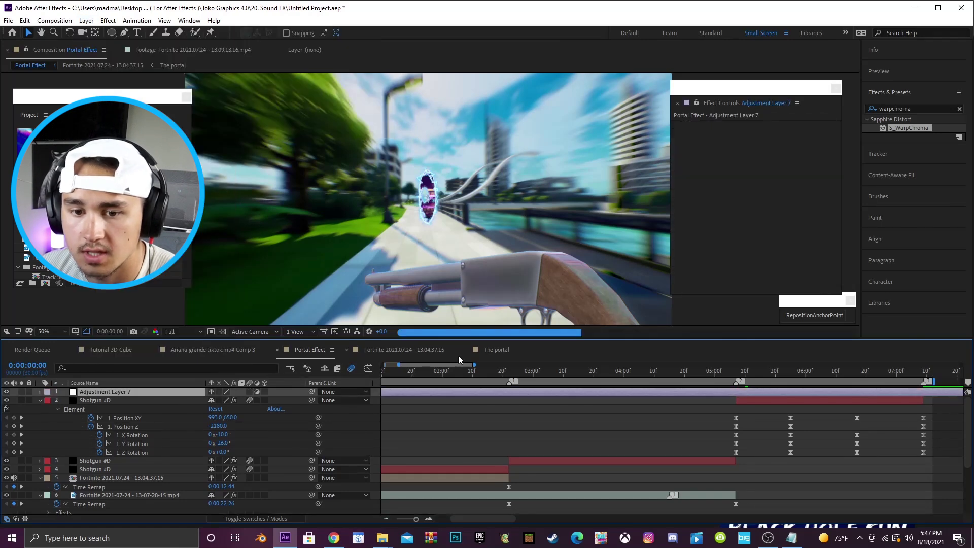
drag(454, 365, 420, 365)
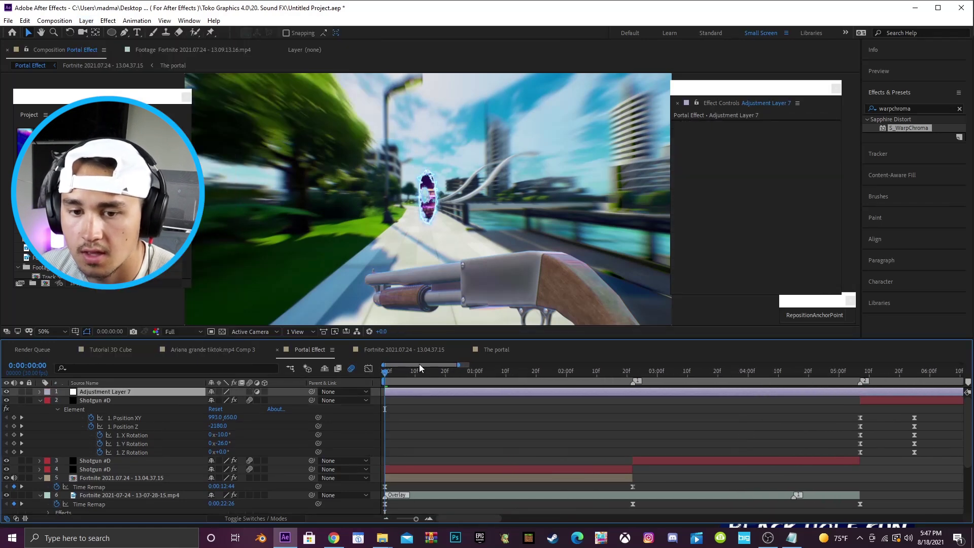
Find the S_Shake effect and apply it to the adjustment layer
click(927, 108)
text(shake)
drag(907, 208, 429, 387)
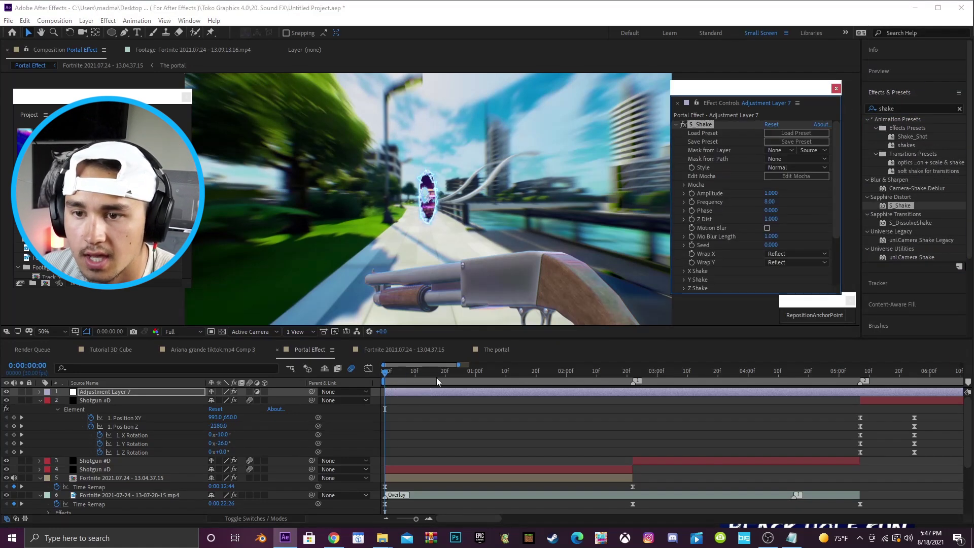
Set the adjustment layer's S_Shake to Amplitude 0.800, Frequency 1.00 and Z Dist 0.950
click(771, 193)
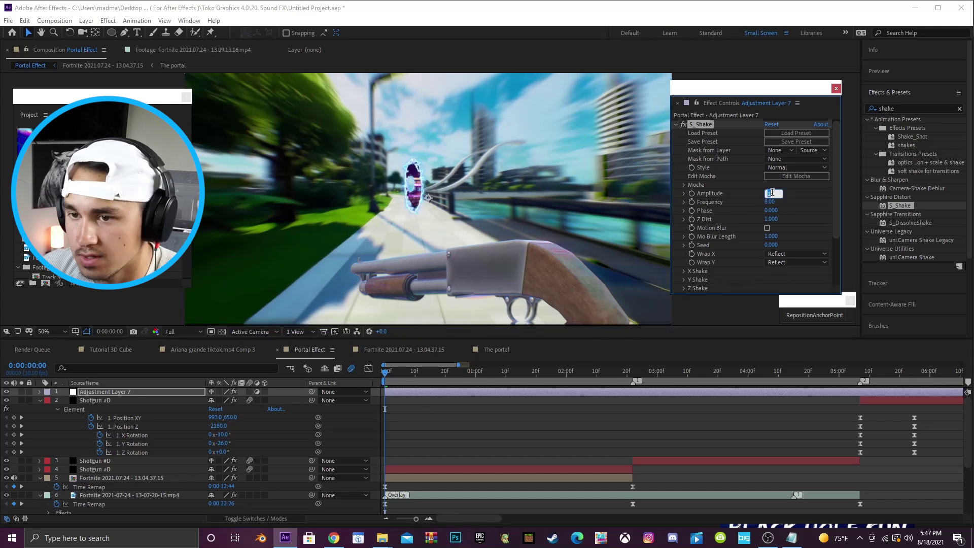
text(80)
key(Tab)
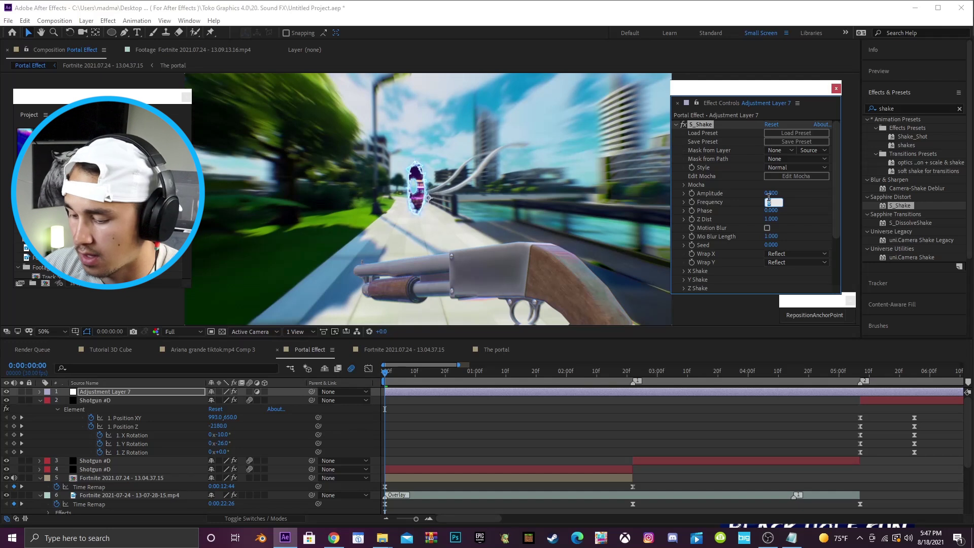
text(1.0)
key(Return)
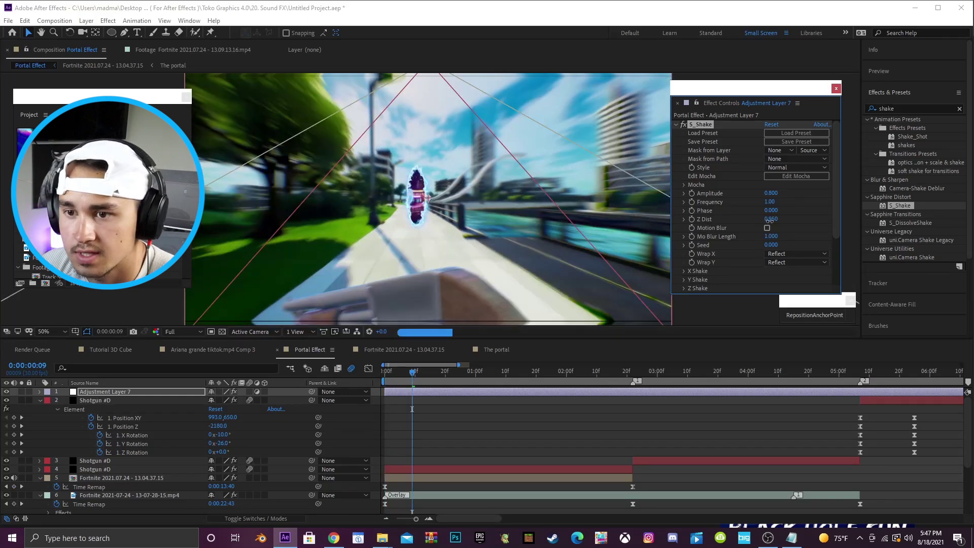
drag(772, 219, 769, 221)
Move the current time to 0:00:02:22, where the second shotgun clip starts, and collapse the S_Shake settings
drag(440, 363, 456, 367)
click(500, 374)
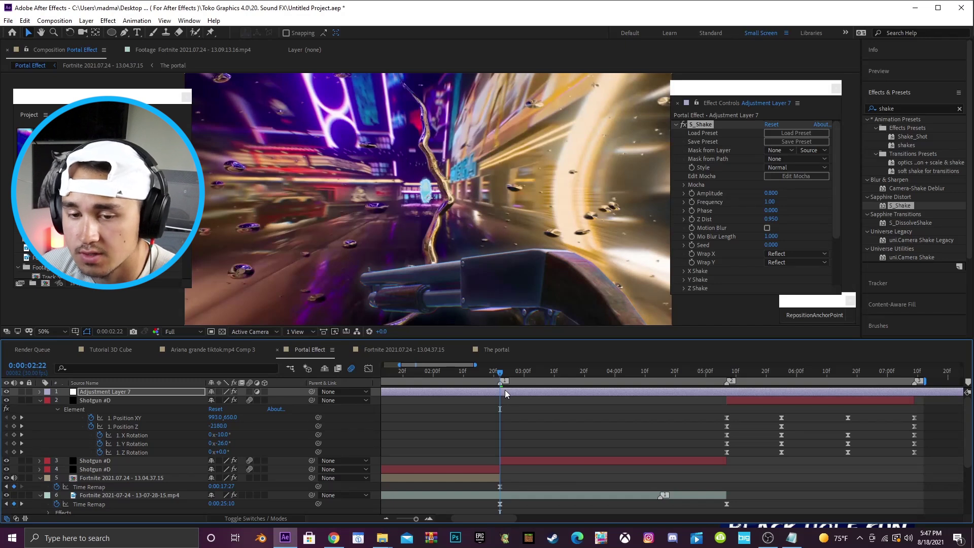
drag(501, 375, 501, 376)
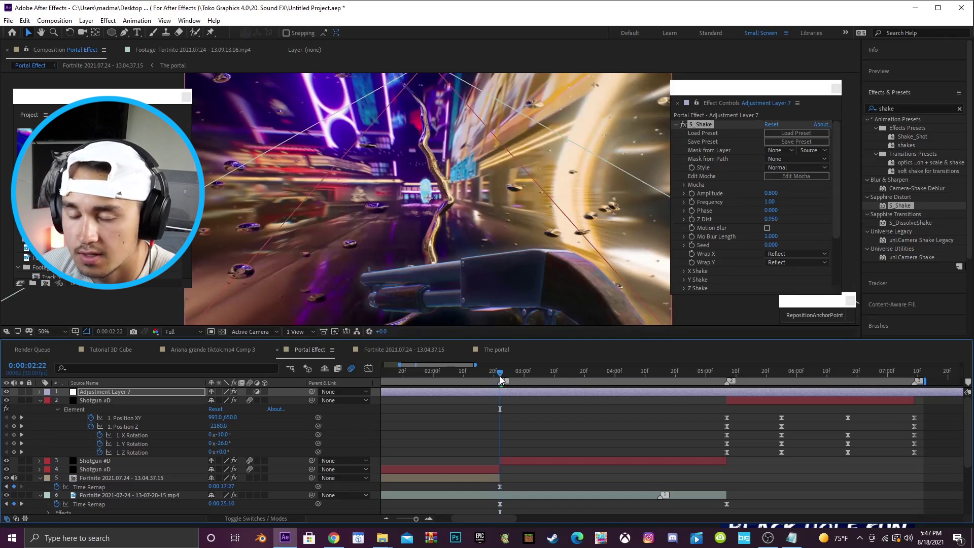
click(676, 124)
Find the Trapcode Shine effect and apply it to the adjustment layer
click(907, 106)
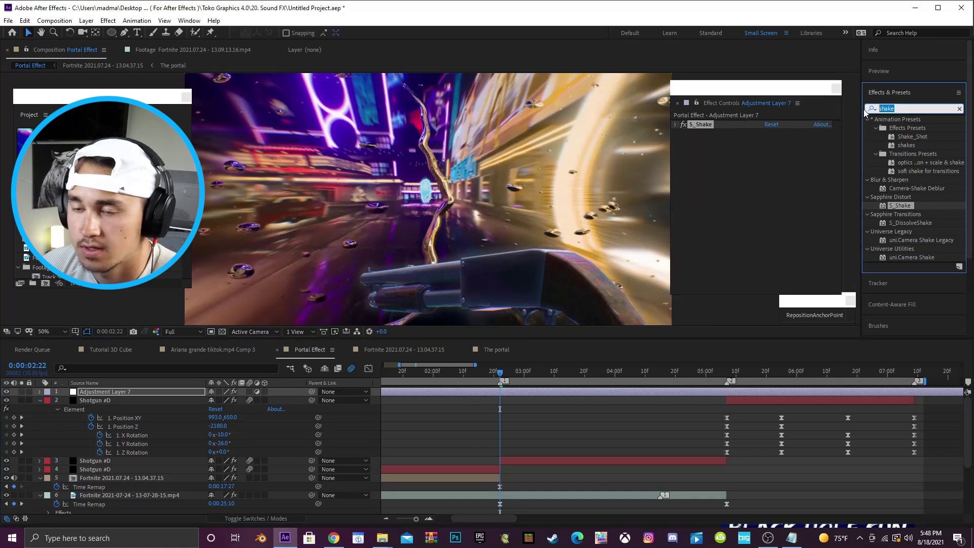
key(BackSpace)
click(867, 110)
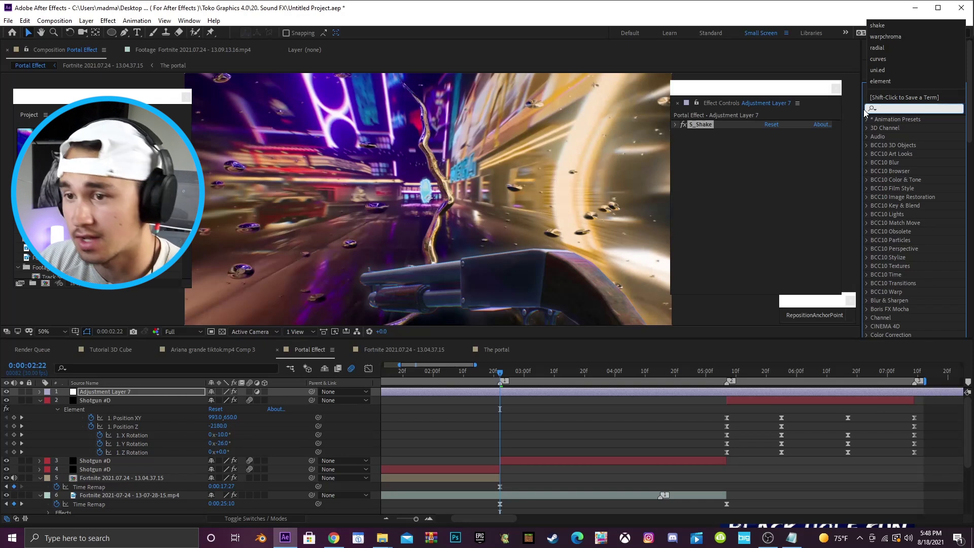
click(865, 110)
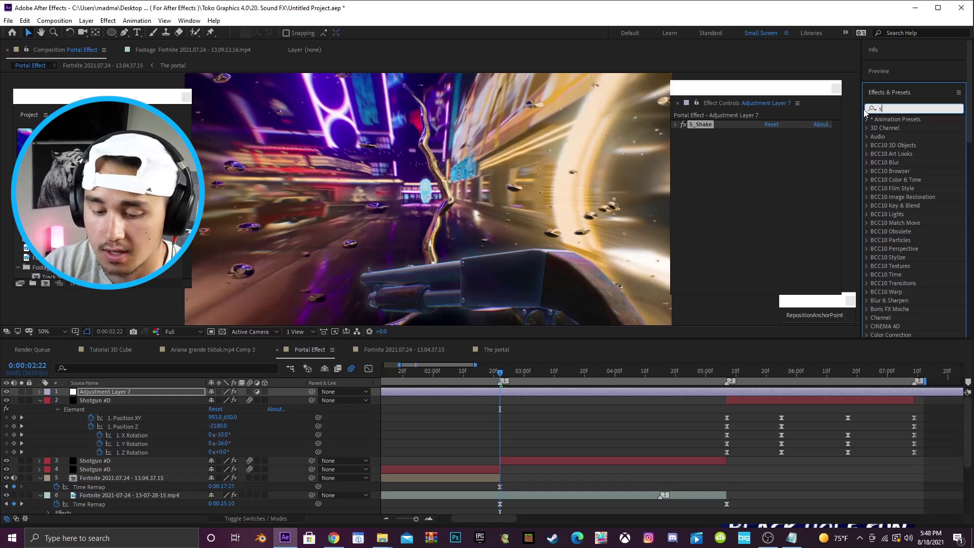
text(shine)
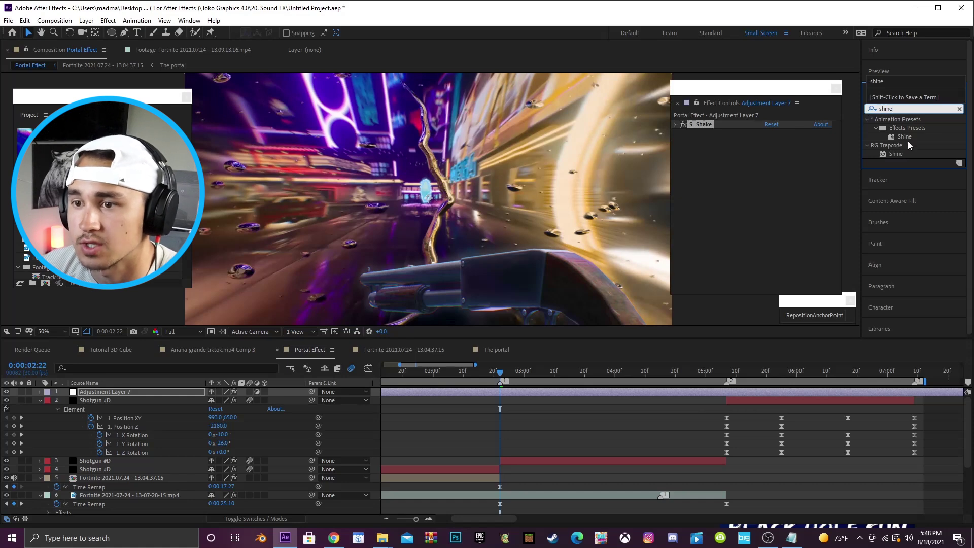
drag(896, 154, 496, 398)
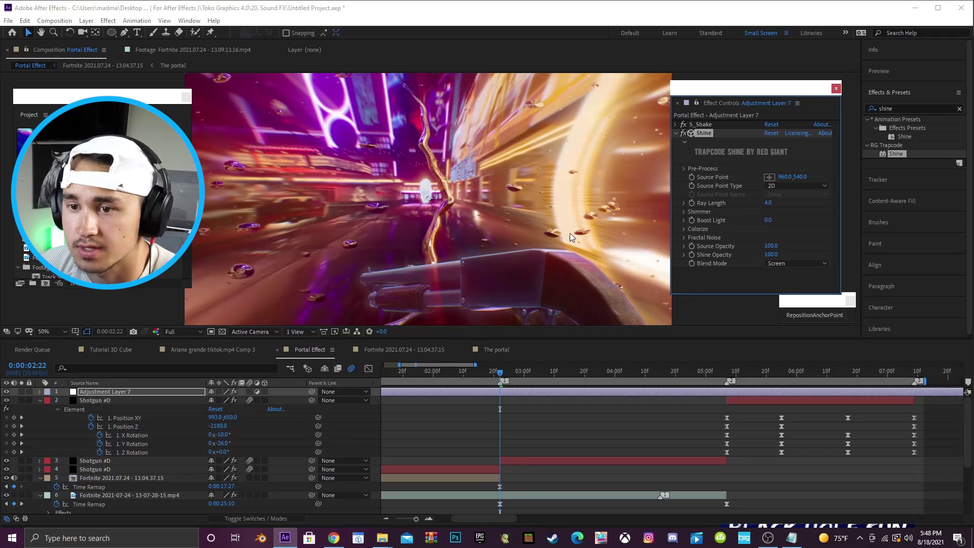
Set Shine's Colorize option to None so the rays keep the footage's own colours
click(684, 229)
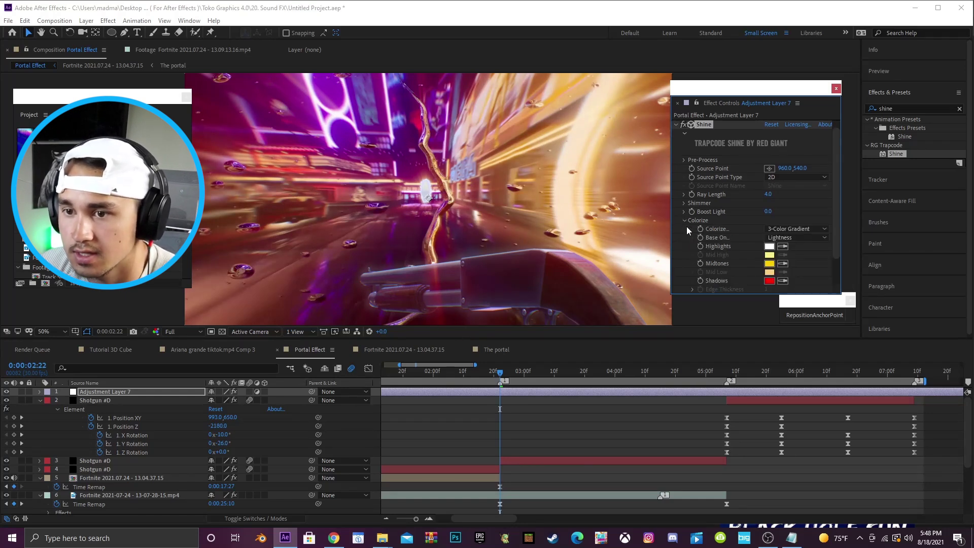
click(787, 230)
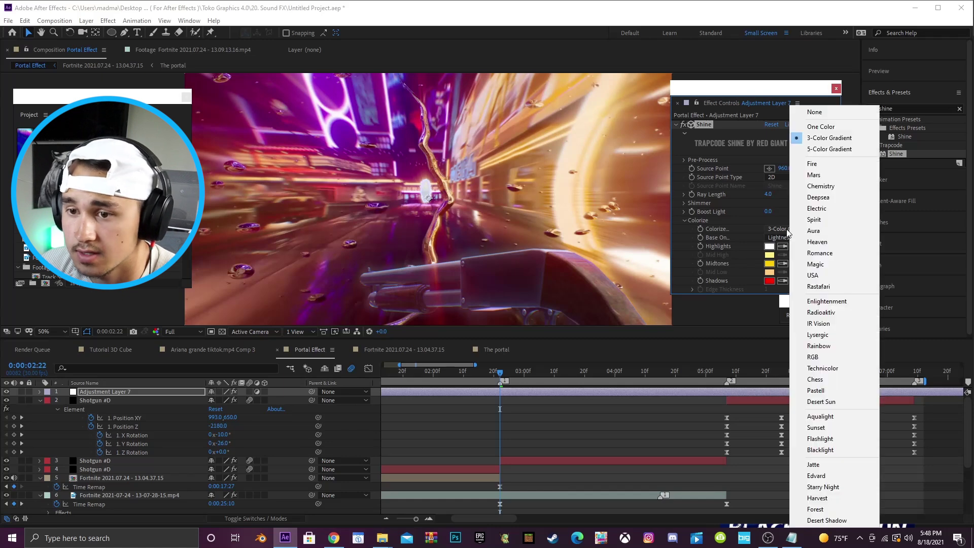
click(815, 113)
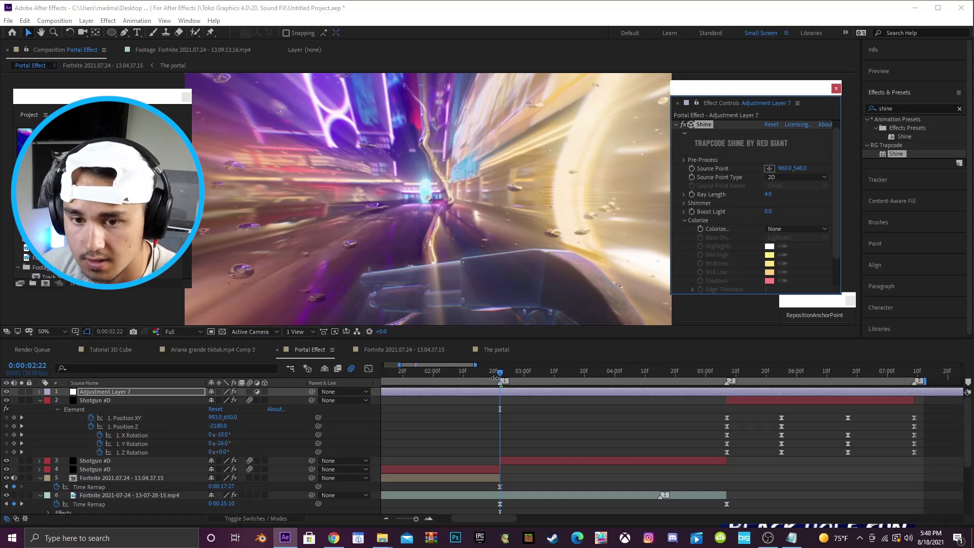
click(685, 221)
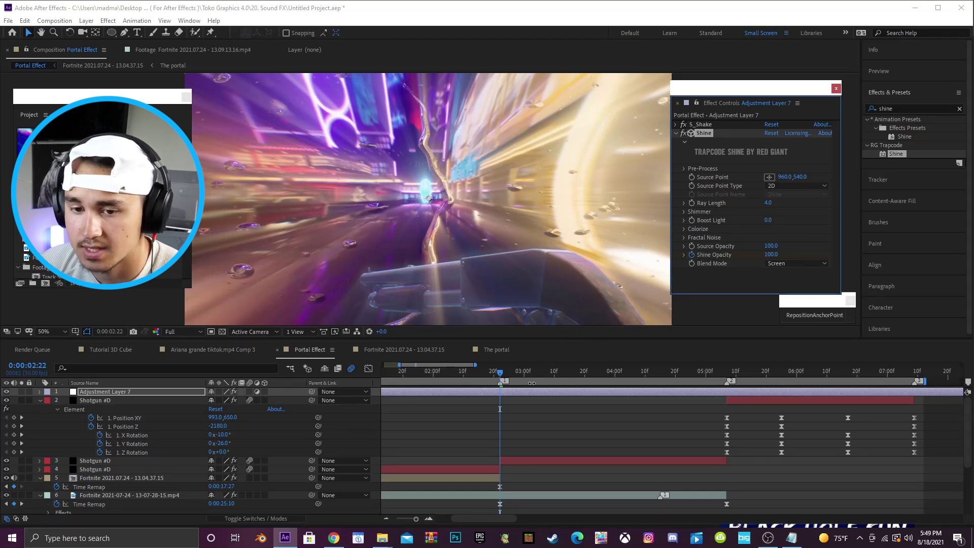
Keyframe Shine Opacity on the adjustment layer at 0 at 0:00:02:04, 100 at 0:00:02:22 and 0 at 0:00:04:02
key(u)
key(u)
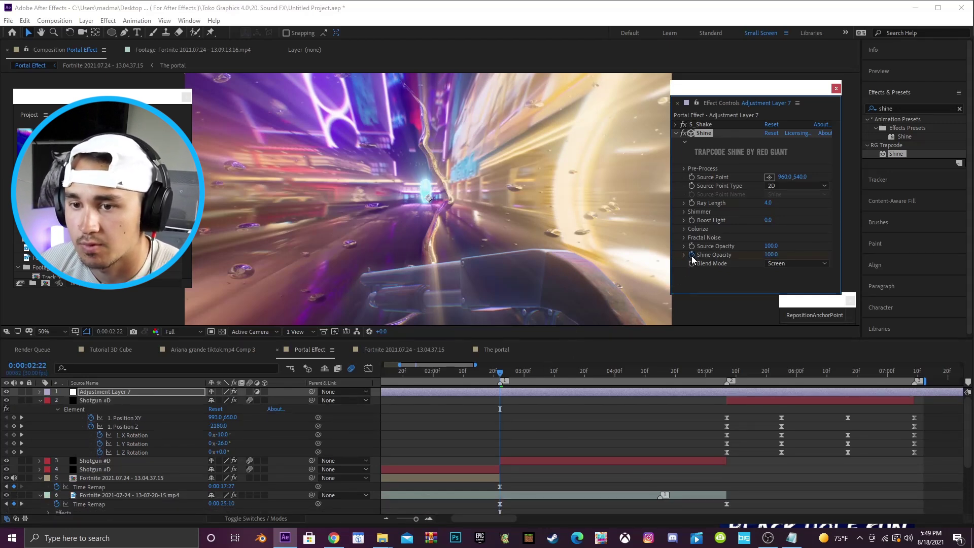
key(u)
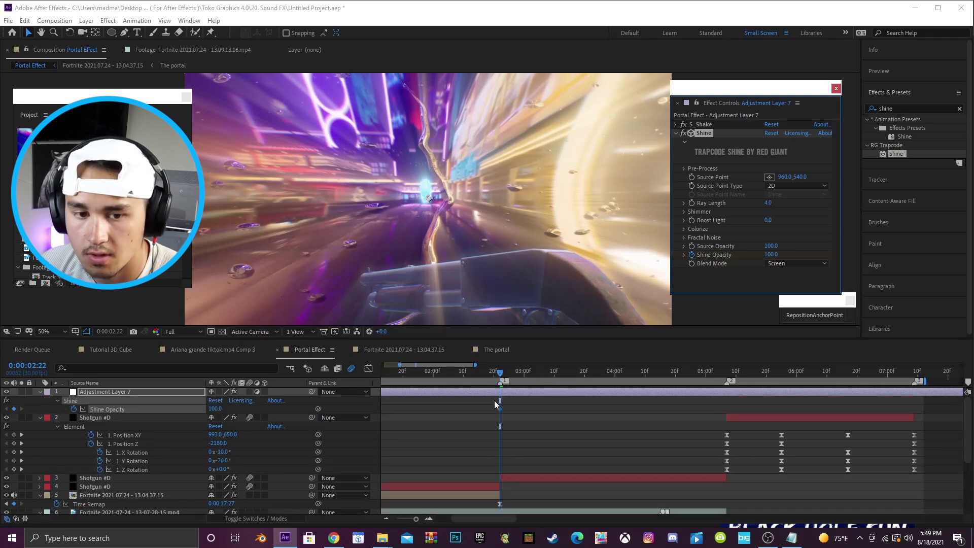
drag(450, 366, 447, 366)
drag(507, 375, 473, 376)
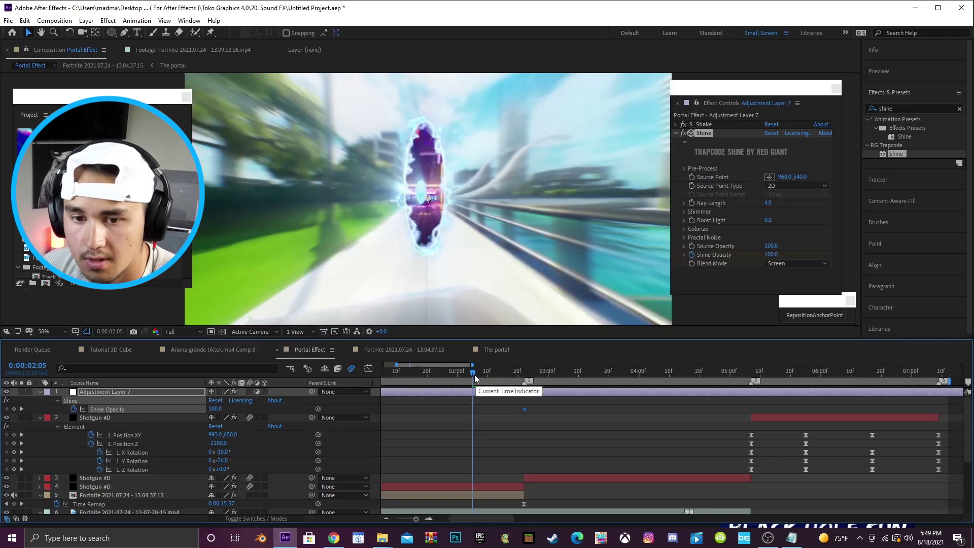
click(469, 373)
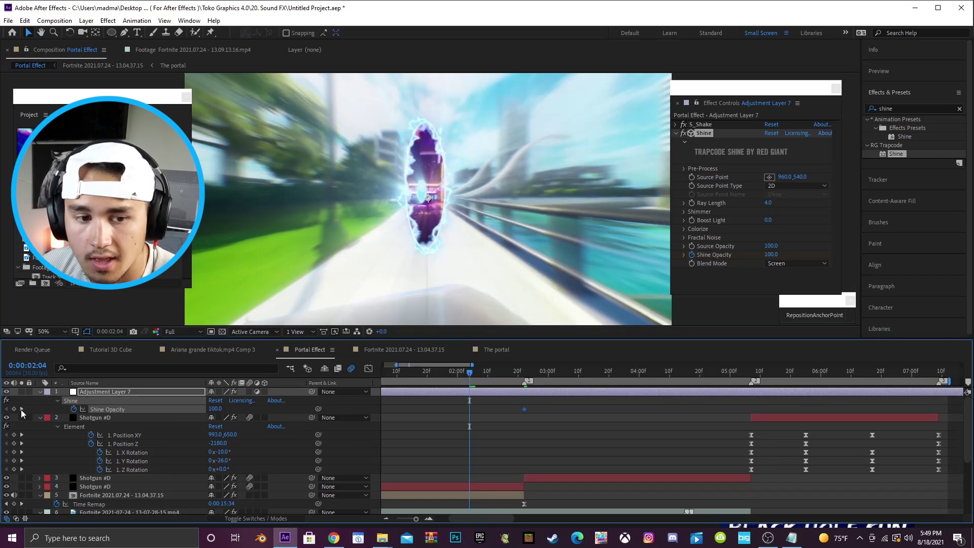
drag(215, 409, 163, 409)
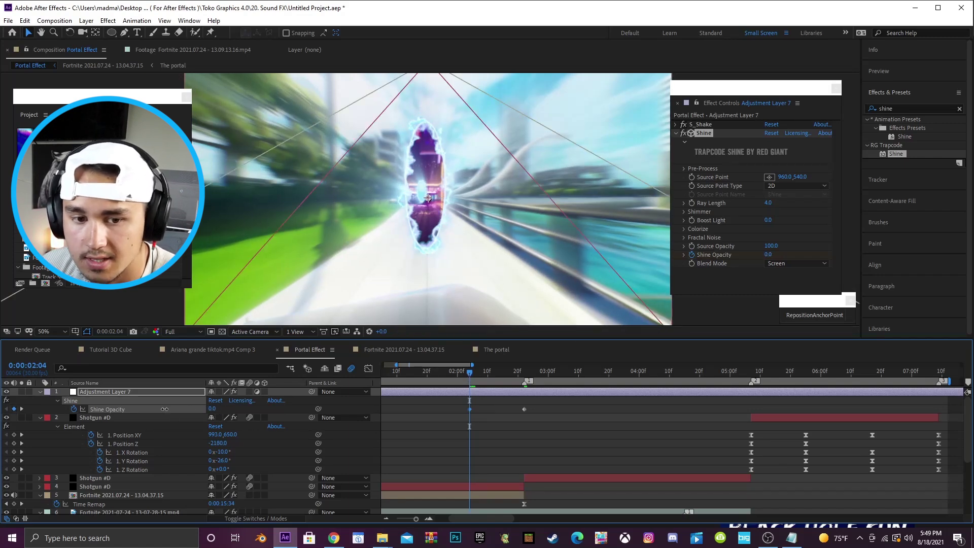
drag(543, 375, 647, 372)
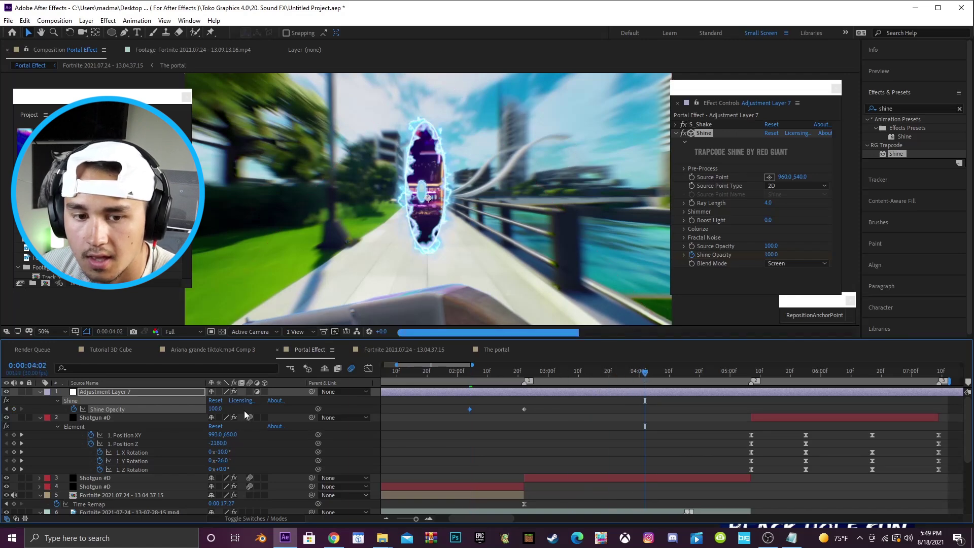
drag(215, 409, 140, 409)
Ease the three Shine Opacity keyframes, shape their curve into a sharp peak at the middle one, and preview from 0:00:02:04
drag(654, 407, 441, 415)
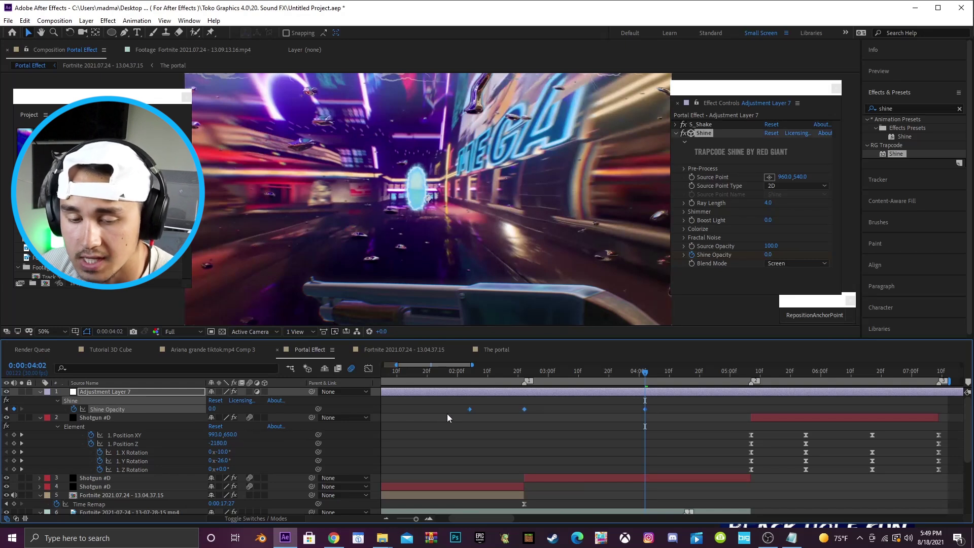
click(369, 370)
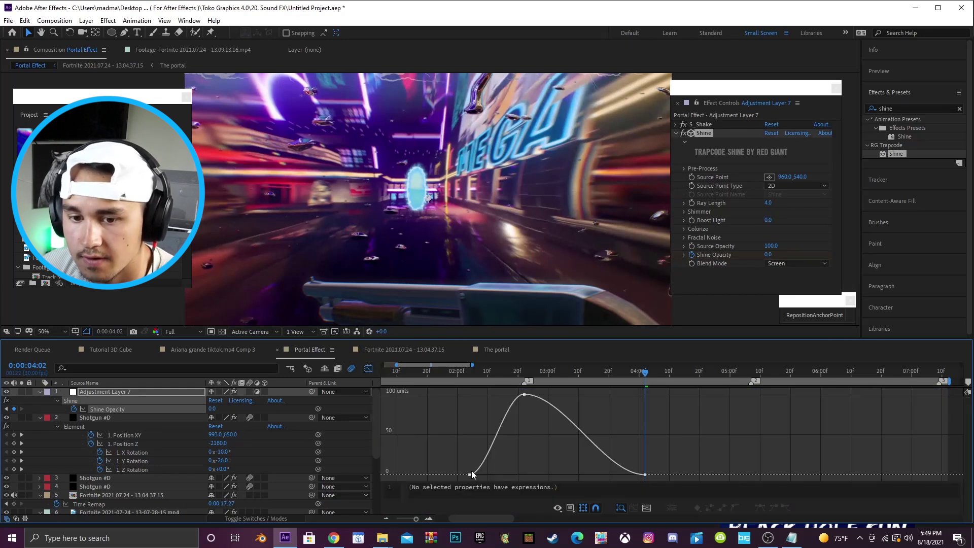
drag(489, 475, 512, 474)
drag(509, 409, 518, 426)
drag(562, 395, 528, 429)
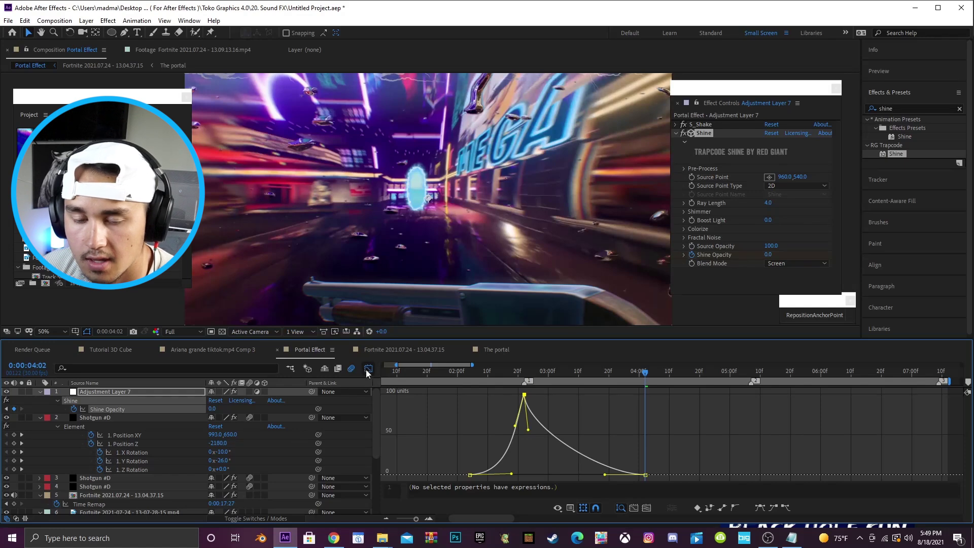
click(368, 368)
click(471, 372)
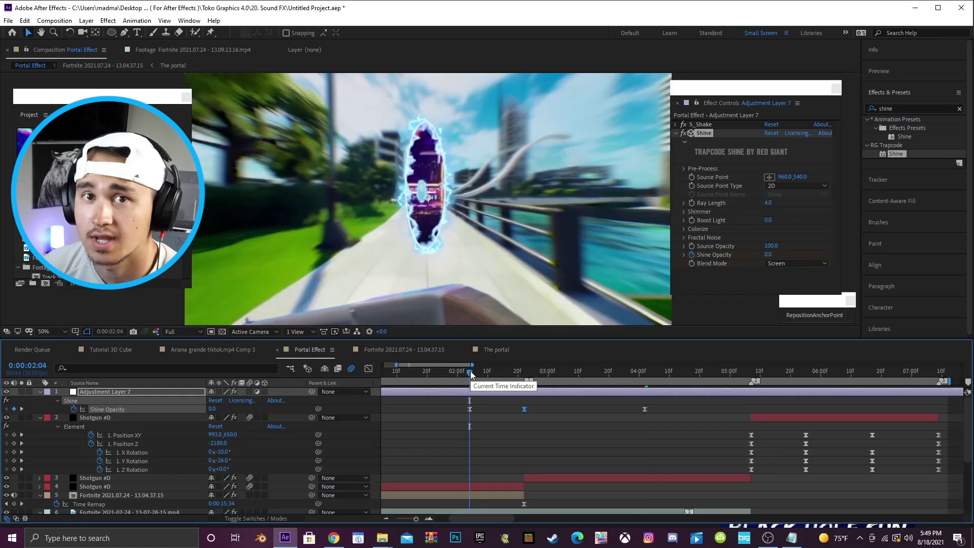
key(space)
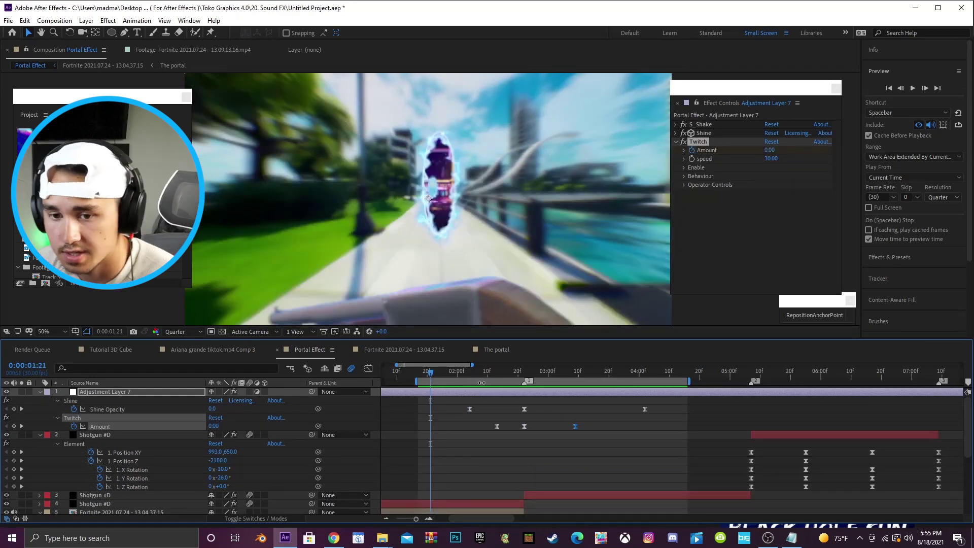
Duplicate the three Shine Opacity keyframes, aligning the copied peak keyframe with the third clip's start at 0:00:05:07
drag(471, 365, 791, 383)
drag(525, 410, 401, 413)
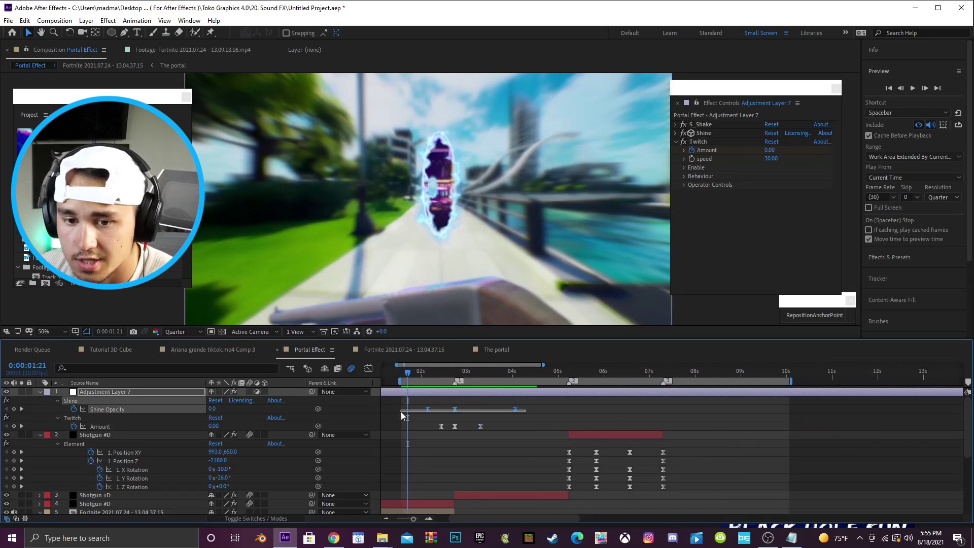
click(569, 373)
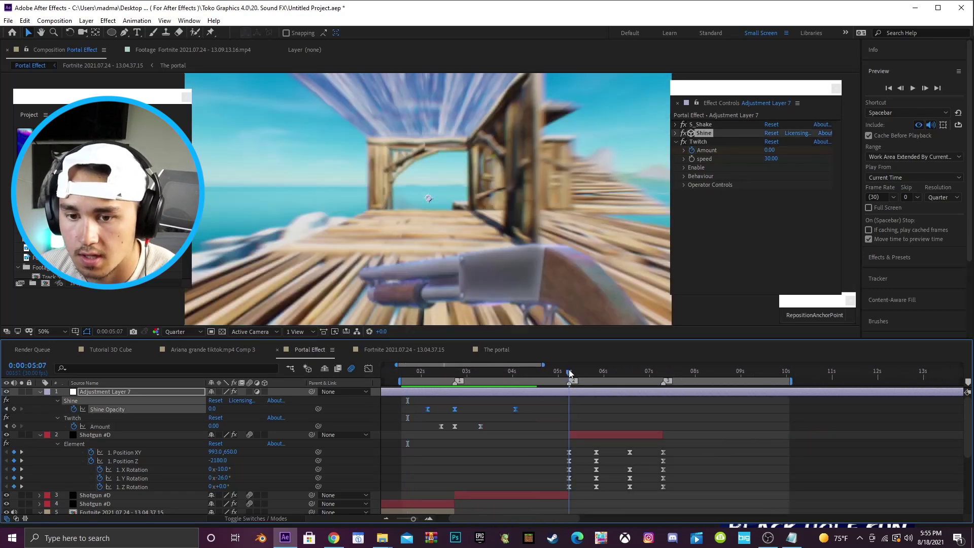
key(ctrl+v)
drag(597, 410, 569, 414)
Duplicate the three Twitch Amount keyframes, aligning the copied middle keyframe with 0:00:05:07, and save the project
drag(492, 425, 427, 433)
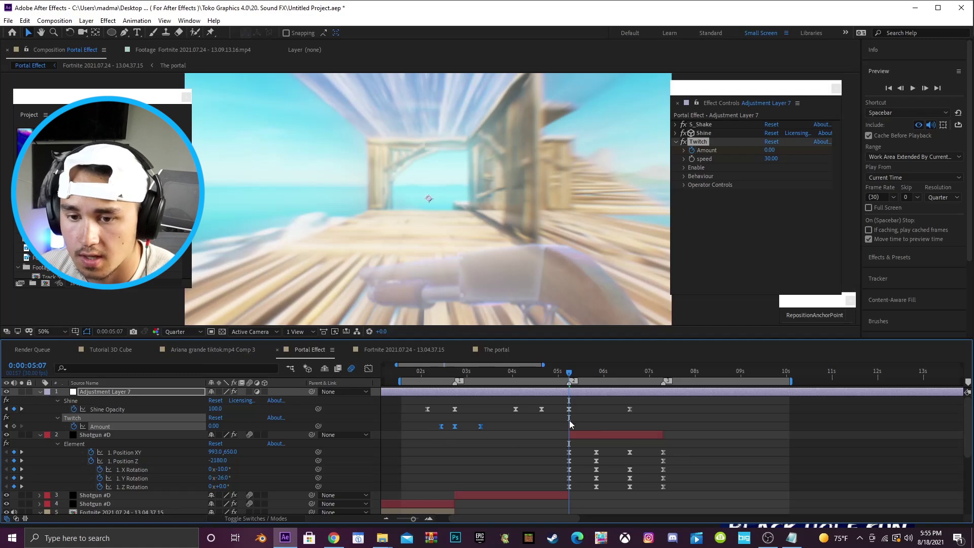
key(ctrl+v)
drag(576, 428, 569, 444)
key(ctrl+s)
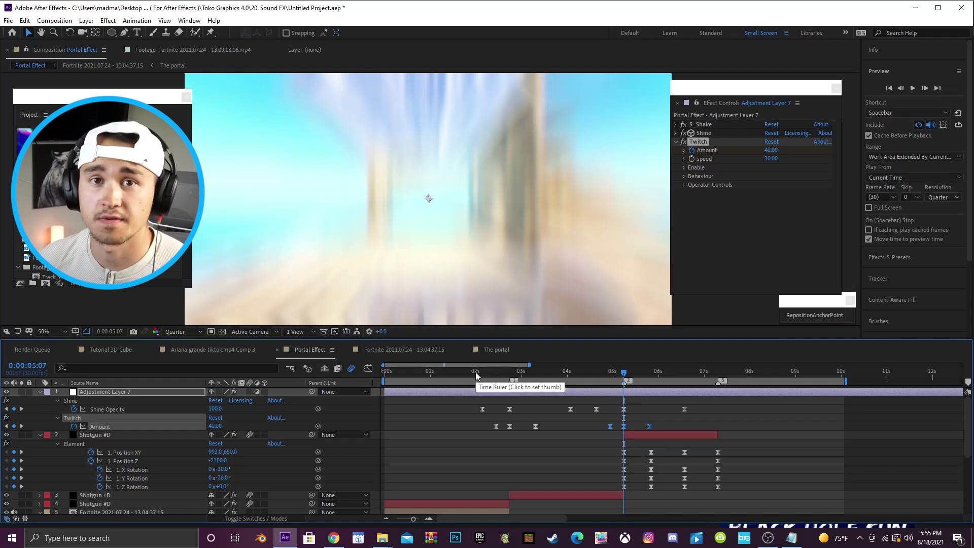
Preview the composition from 0:00:00:00 to review the shake, Shine and Twitch effects at both portal transitions
key(space)
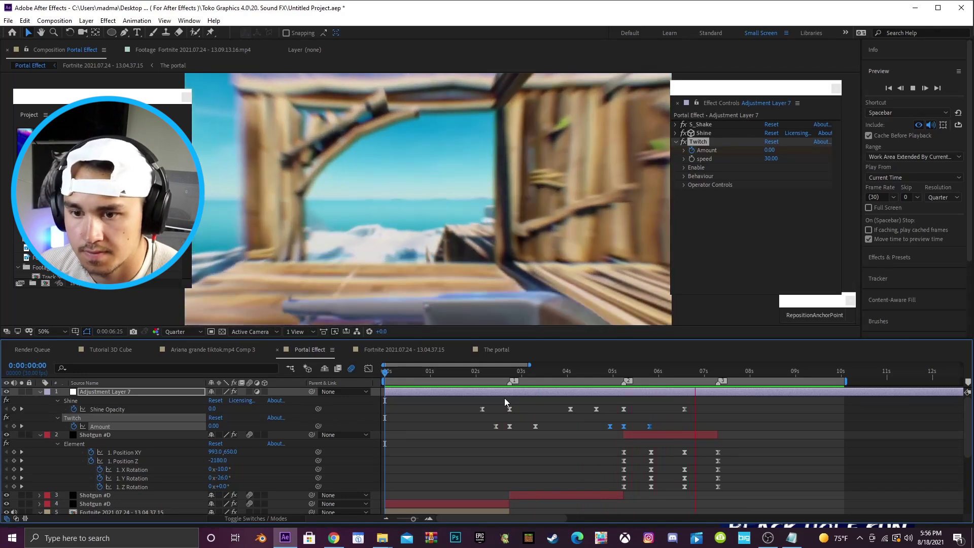
key(space)
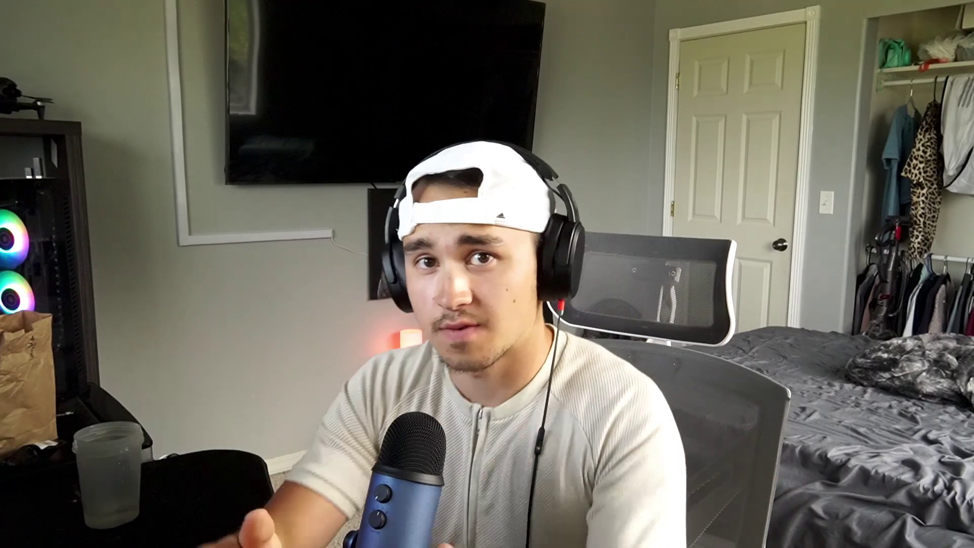